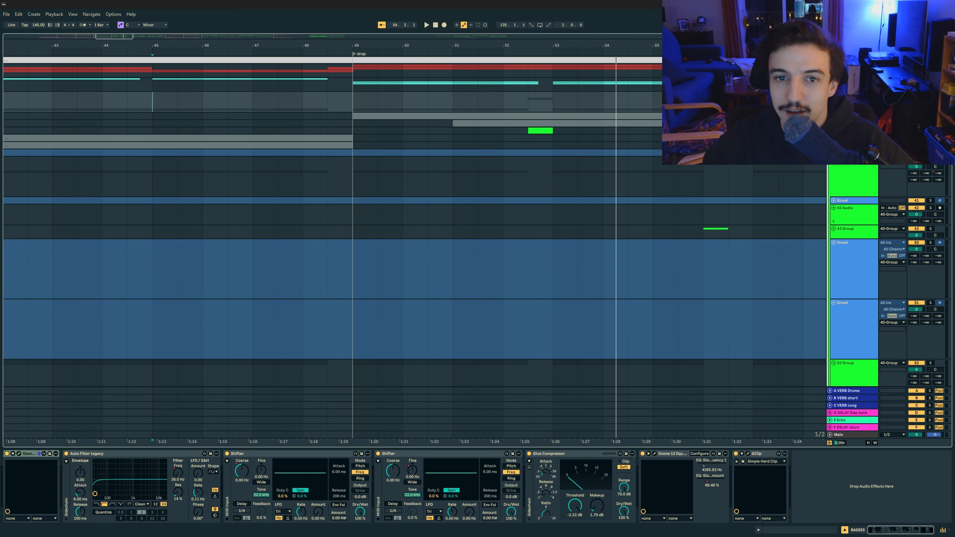
Examine the main bass clip and the two Growl layers beneath it at the drop.
scroll(624, 263, "down", 6)
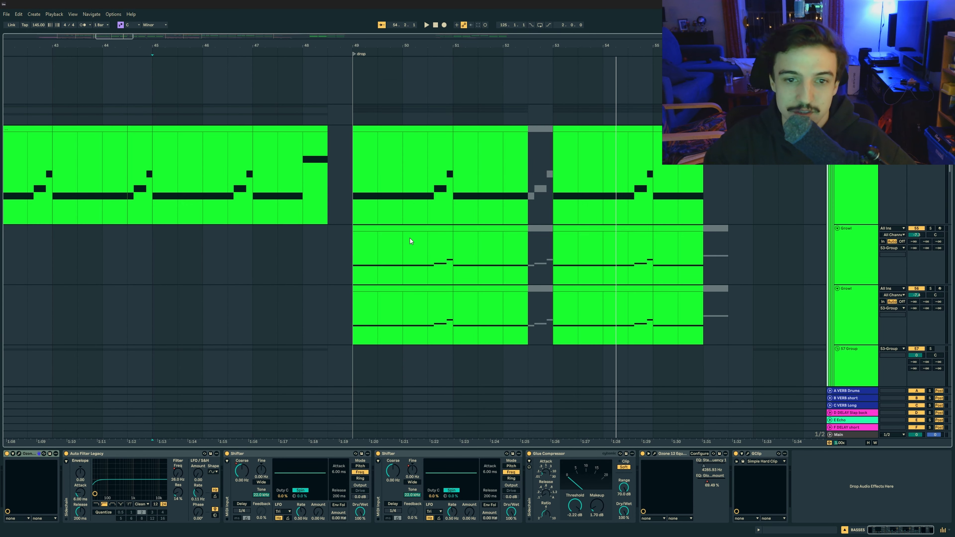
left_click_drag(354, 158, 754, 315)
left_click(359, 207)
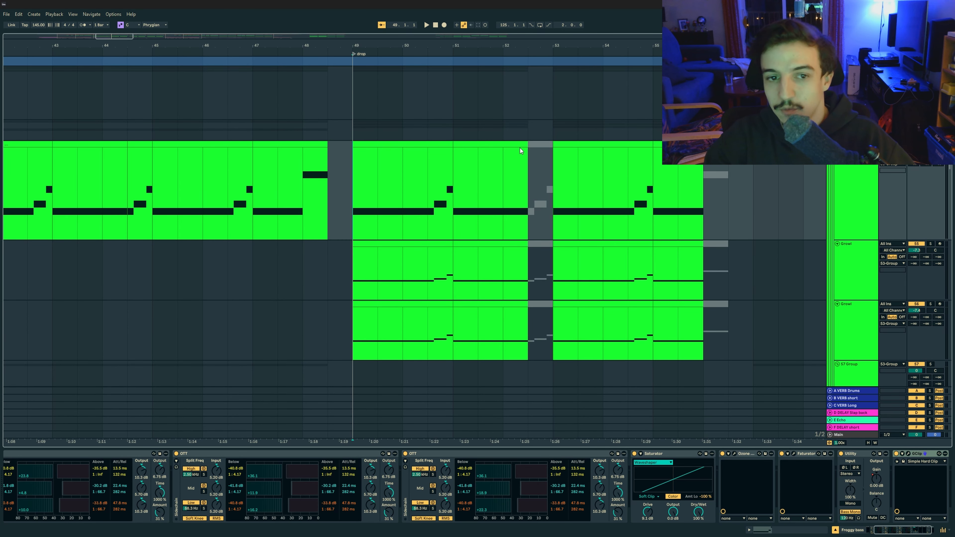
left_click_drag(355, 271, 376, 341)
left_click(361, 218)
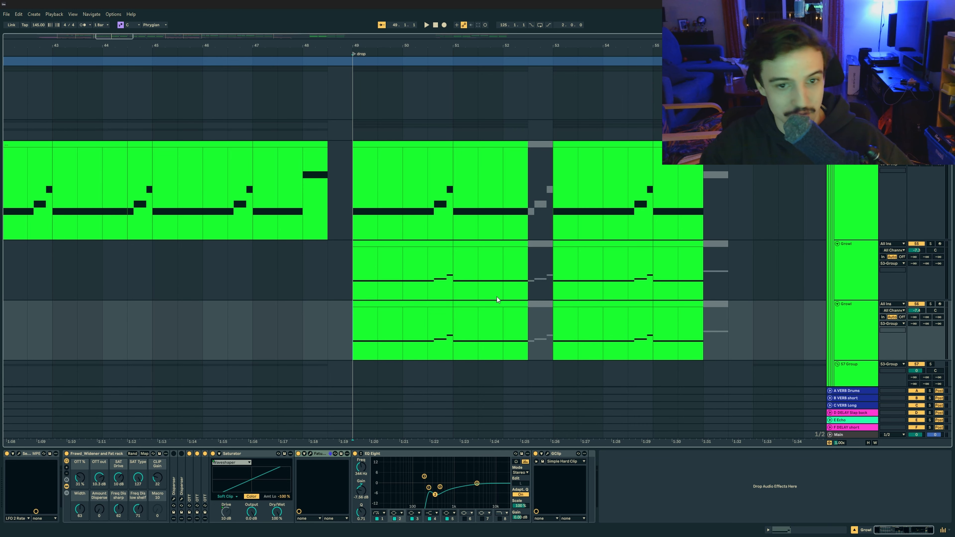
Select the Froggy bass track and audition the main bass layer on its own from the drop.
left_click(373, 180)
scroll(373, 179, "down", 2)
scroll(373, 180, "up", 2)
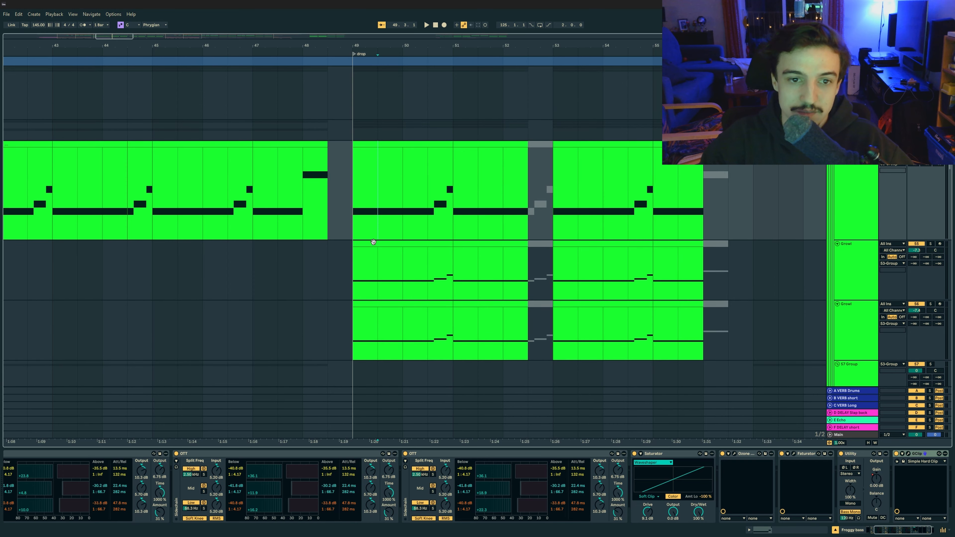
scroll(489, 220, "left", 3)
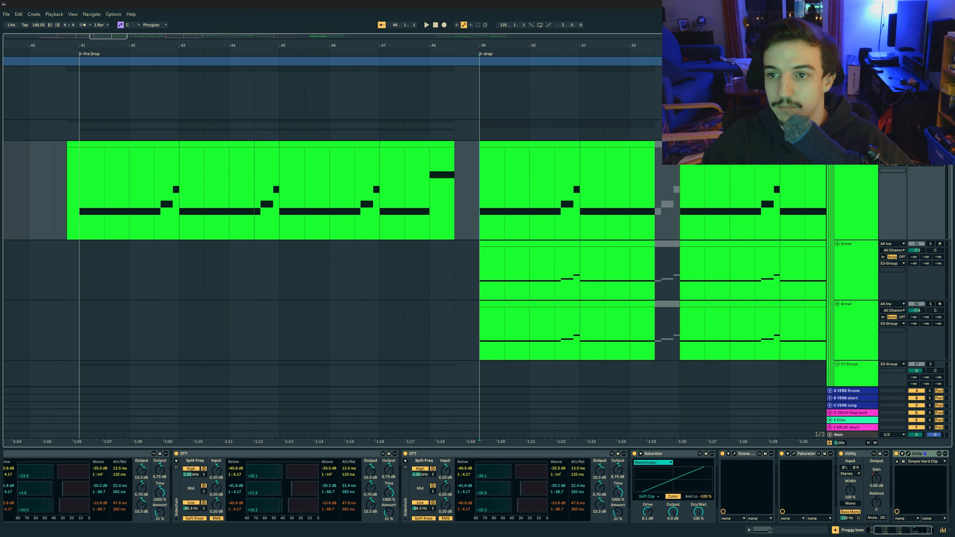
key("space")
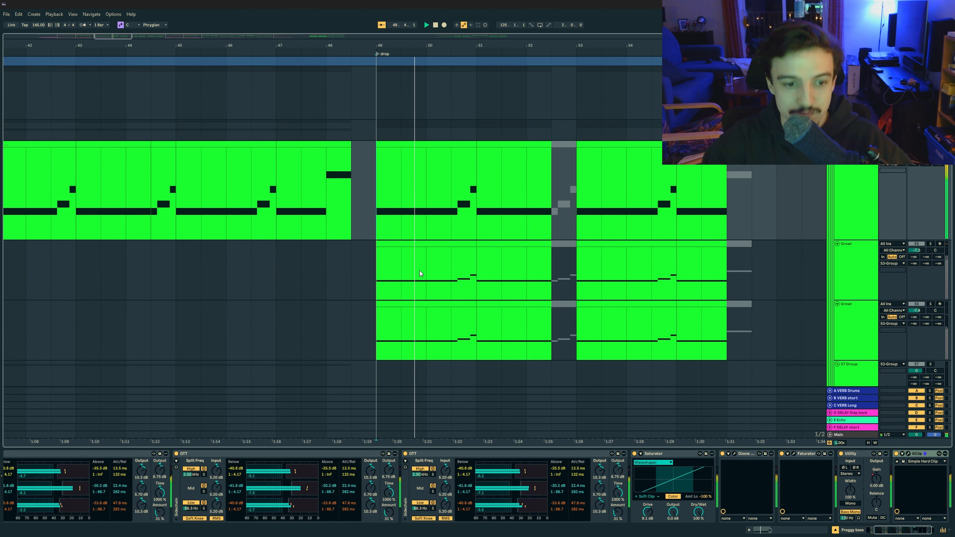
key("space")
Solo the upper Growl track and play it from the drop.
scroll(471, 272, "down", 2)
left_click(348, 224)
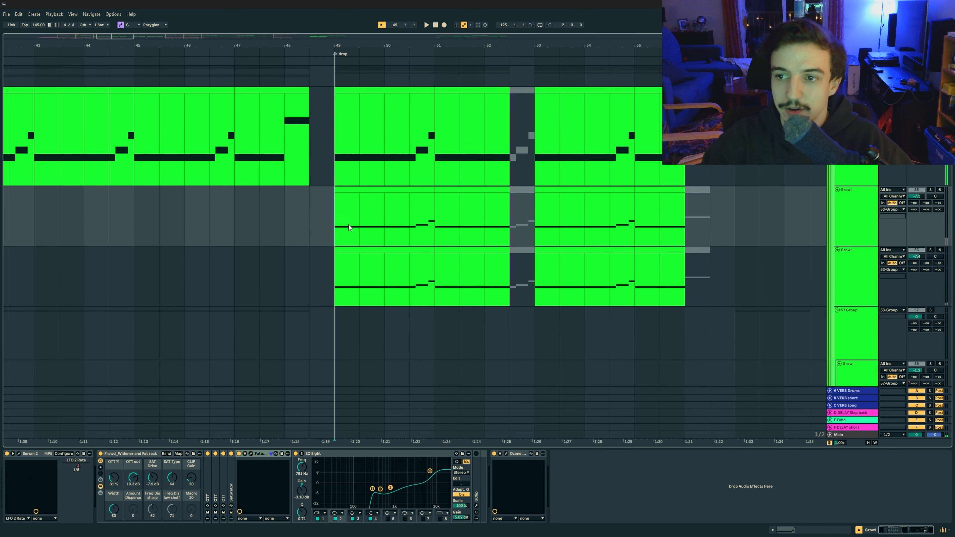
key("s")
key("space")
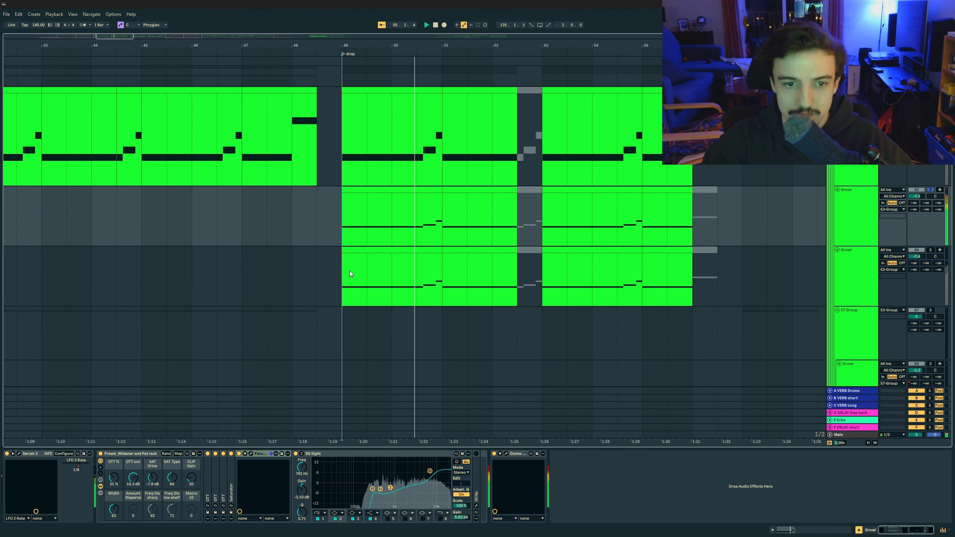
Solo the lower Growl track and play it from the drop.
left_click(350, 271)
key("space")
key("s")
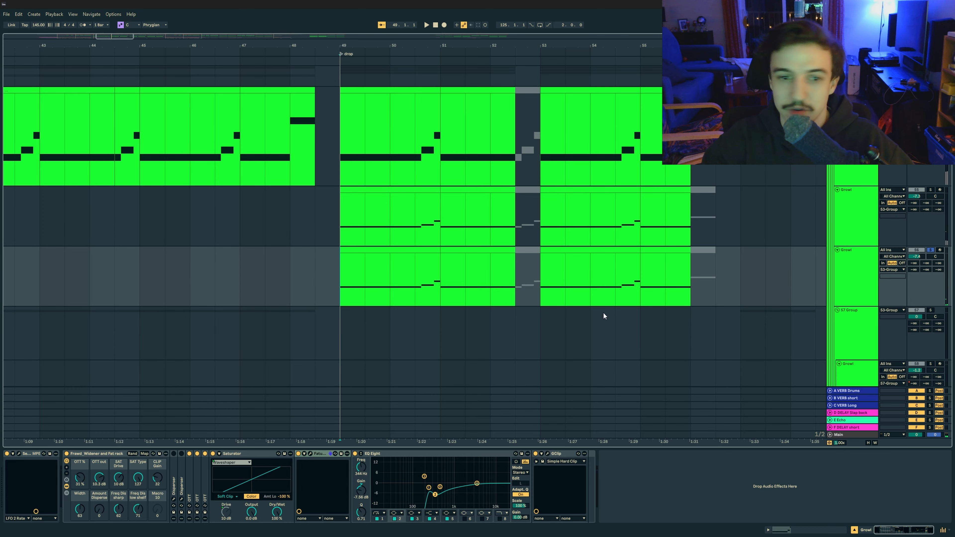
key("space")
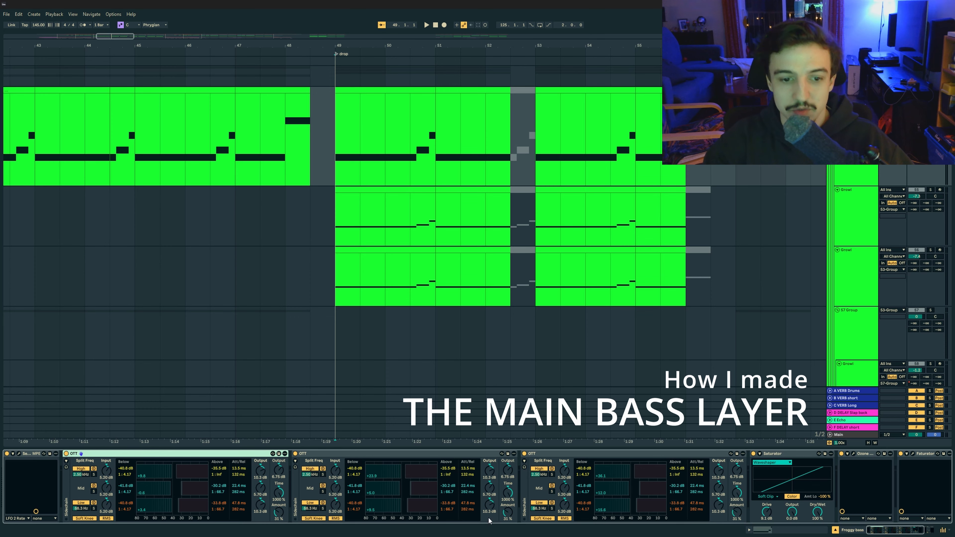
Turn off the effects after Serum 2 on the Froggy bass track and open the synth's oscillator page.
scroll(489, 520, "down", 5)
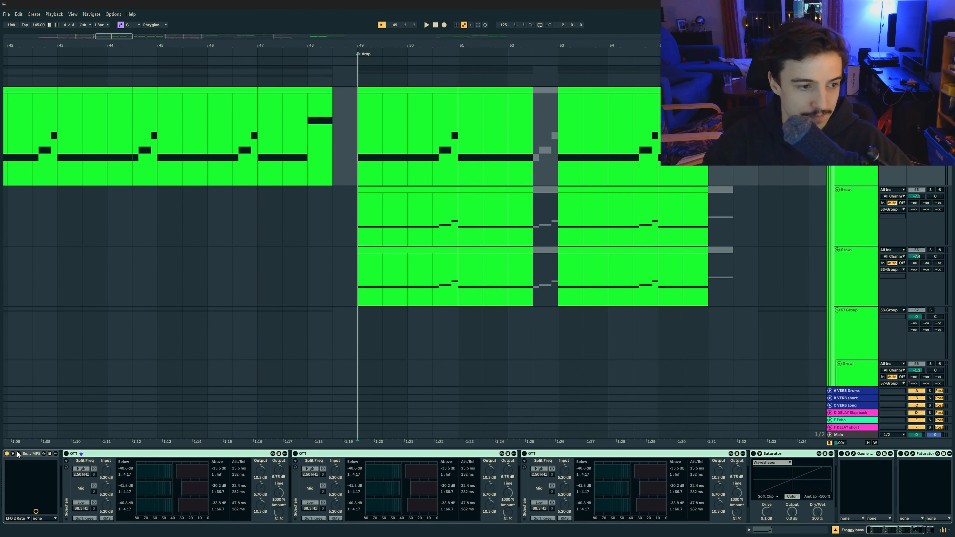
left_click(19, 454)
left_click(267, 70)
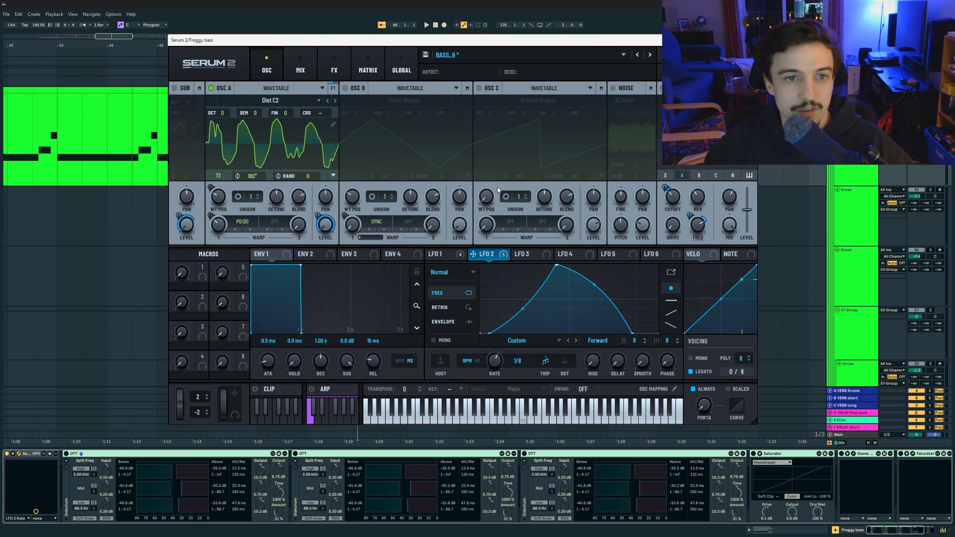
Play the dry bass patch while examining the shapes, rates and destinations of LFO 1 and LFO 2.
key("space")
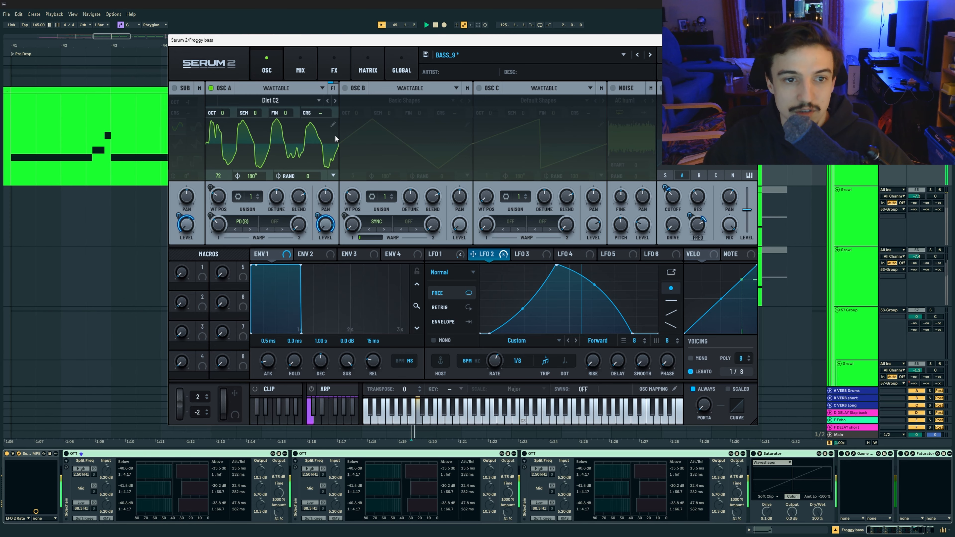
left_click(439, 254)
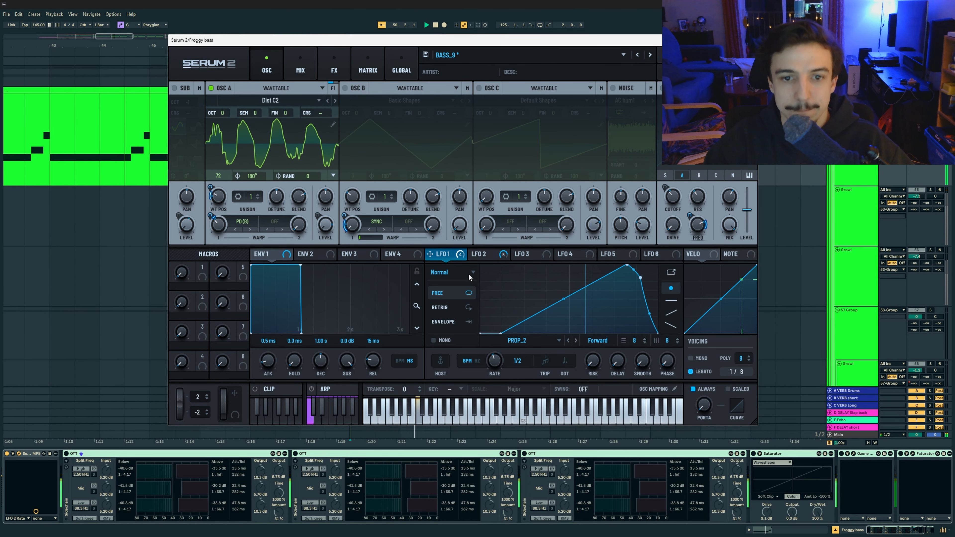
left_click(471, 256)
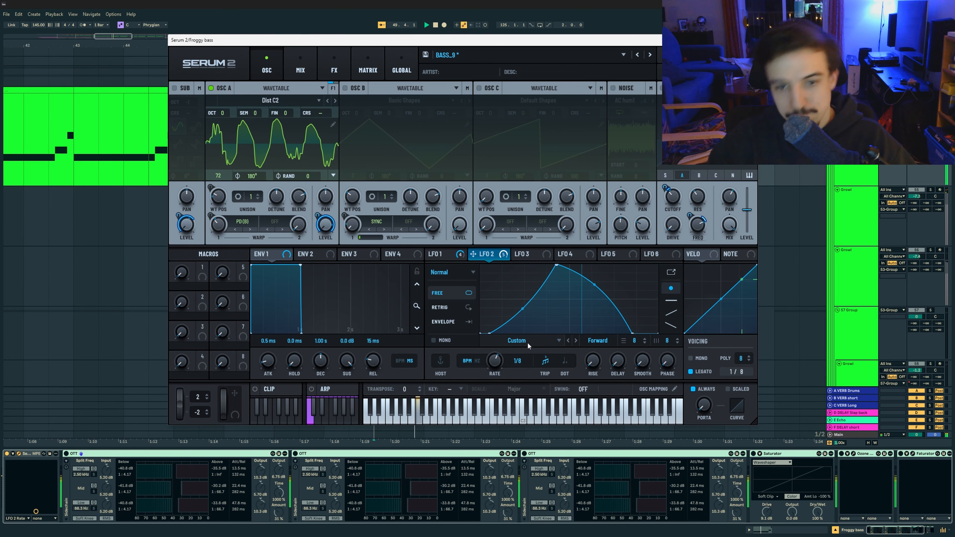
left_click(442, 255)
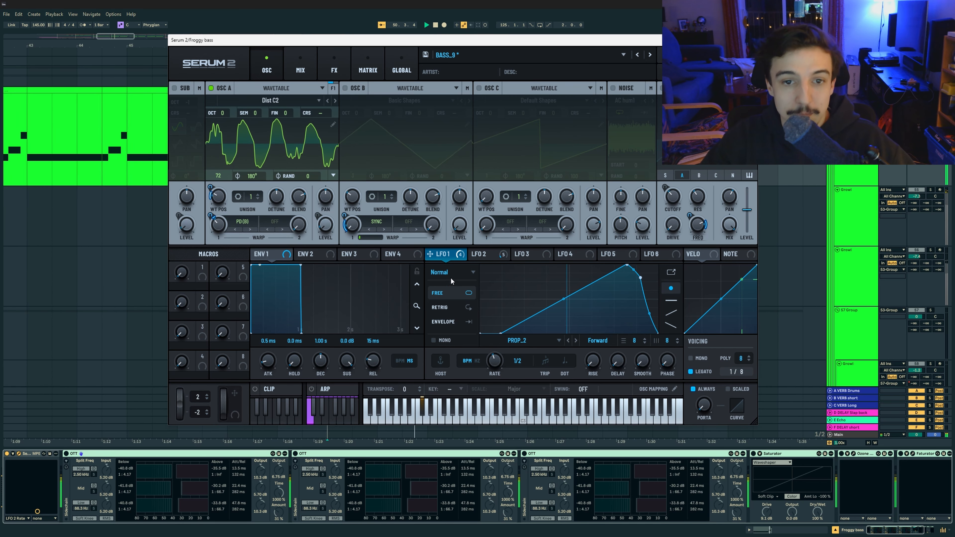
Bypass all LFO 1 destinations and play the bass without its modulation.
right_click(443, 255)
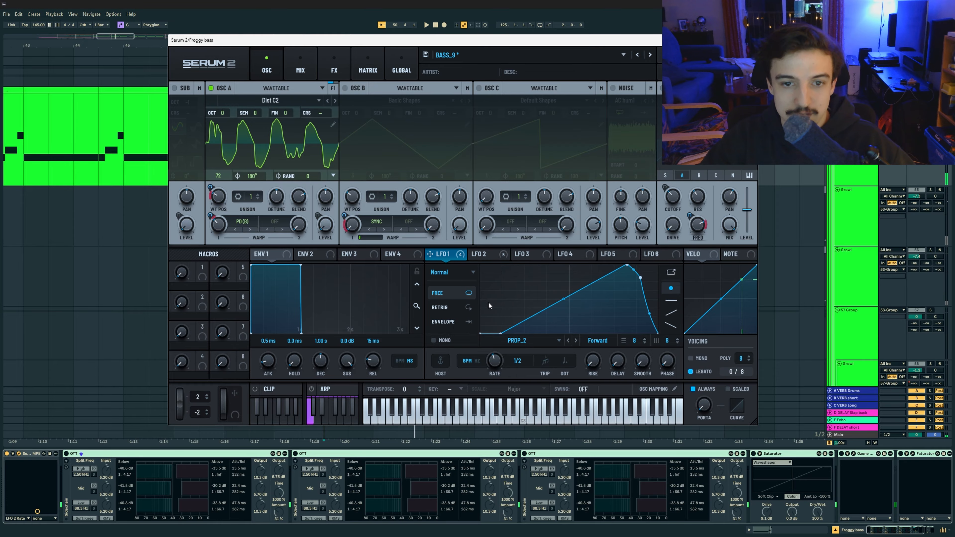
left_click(477, 302)
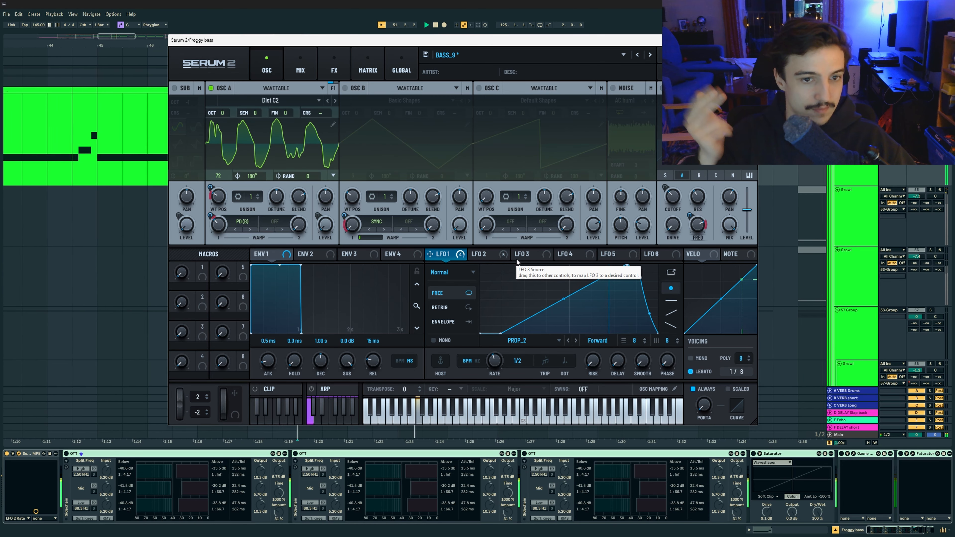
left_click_drag(486, 42, 475, 198)
left_click_drag(346, 197, 350, 88)
Reactivate all LFO 1 destinations and play the modulated bass.
right_click(461, 306)
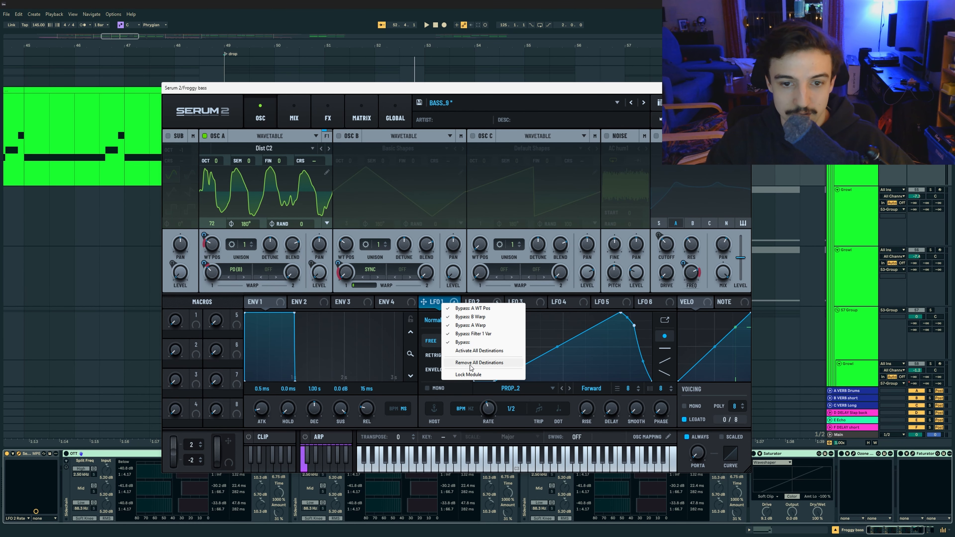
left_click(476, 352)
key("space")
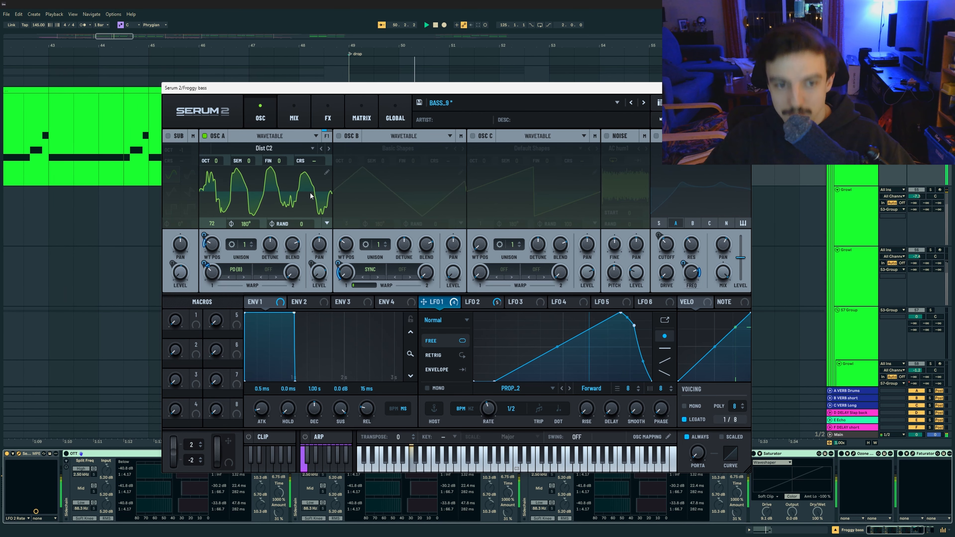
Turn on oscillator B with the Basic Shapes wavetable and compare the destinations of LFO 2 and LFO 1.
left_click(339, 137)
left_click(476, 303)
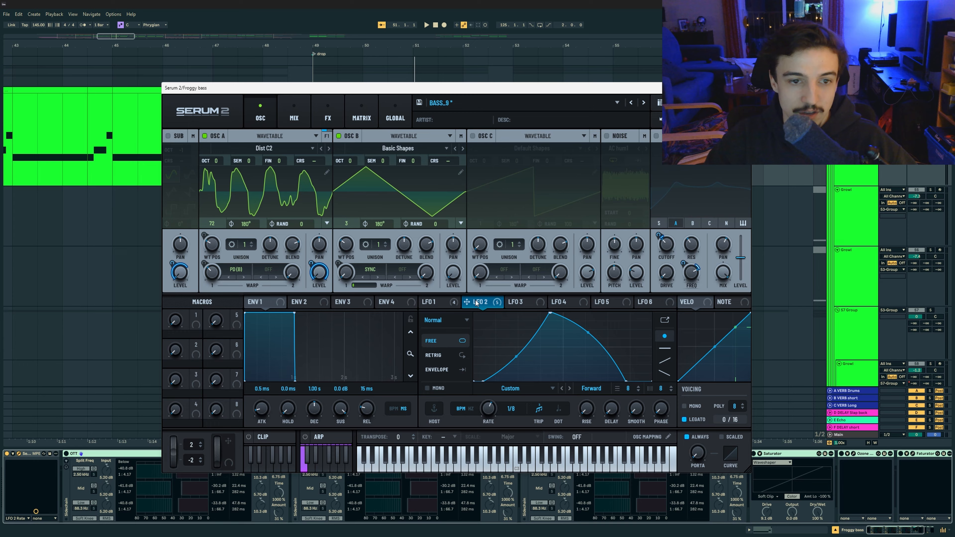
left_click(451, 304)
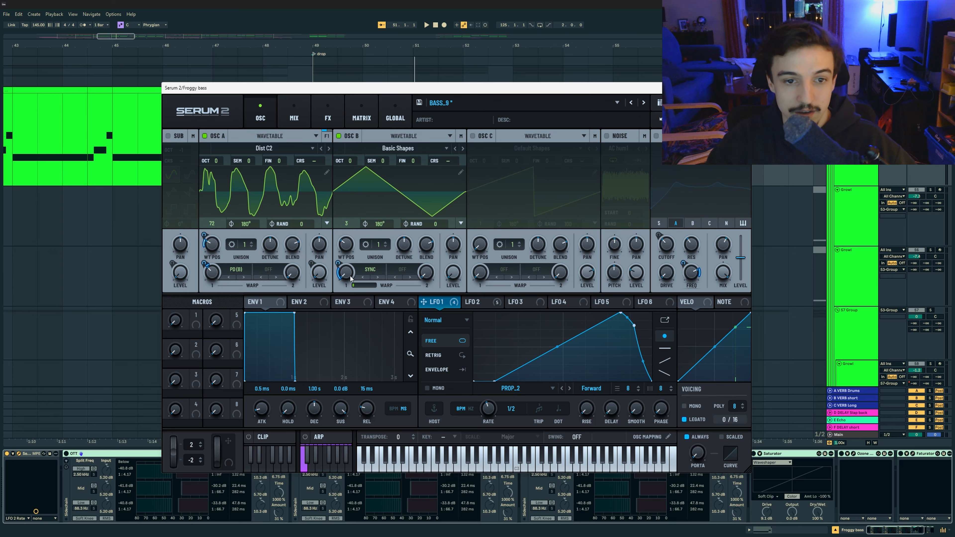
Temporarily bypass LFO 1 on oscillator B's Sync warp, play the bass to compare, and restore the modulation.
right_click(350, 279)
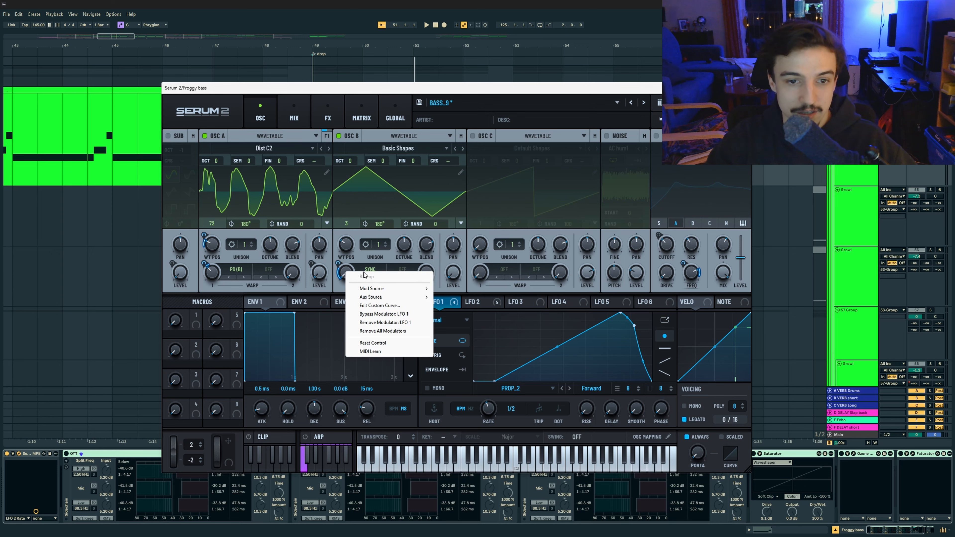
left_click(401, 314)
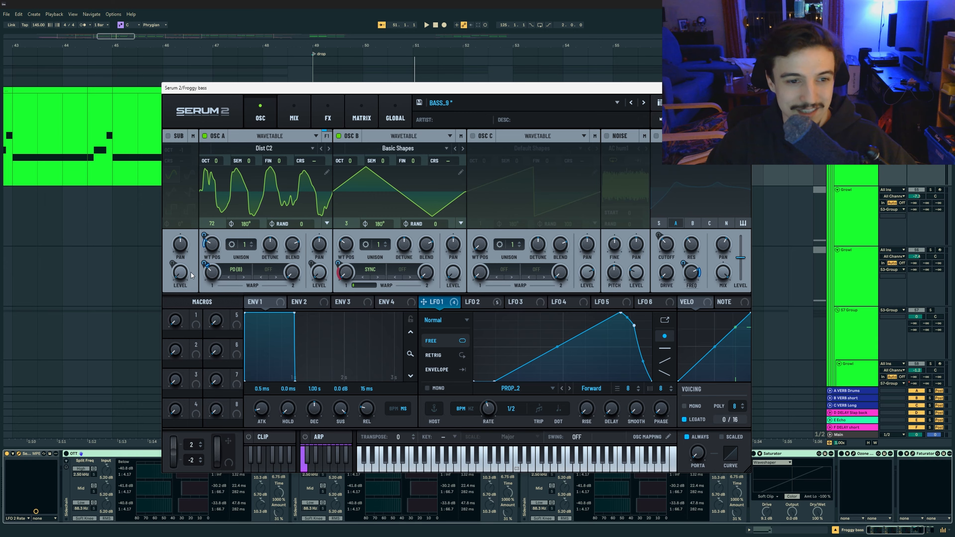
mouse_move(204, 263)
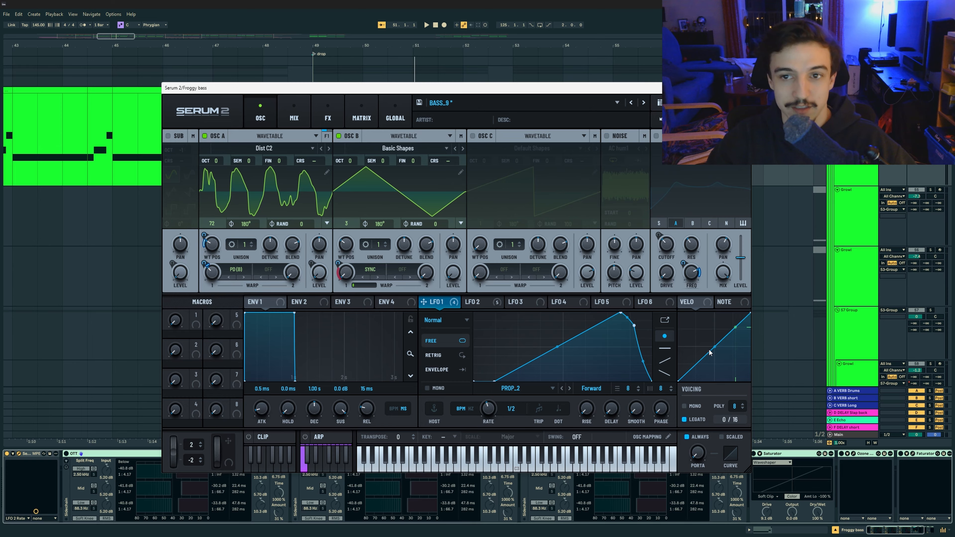
key("space")
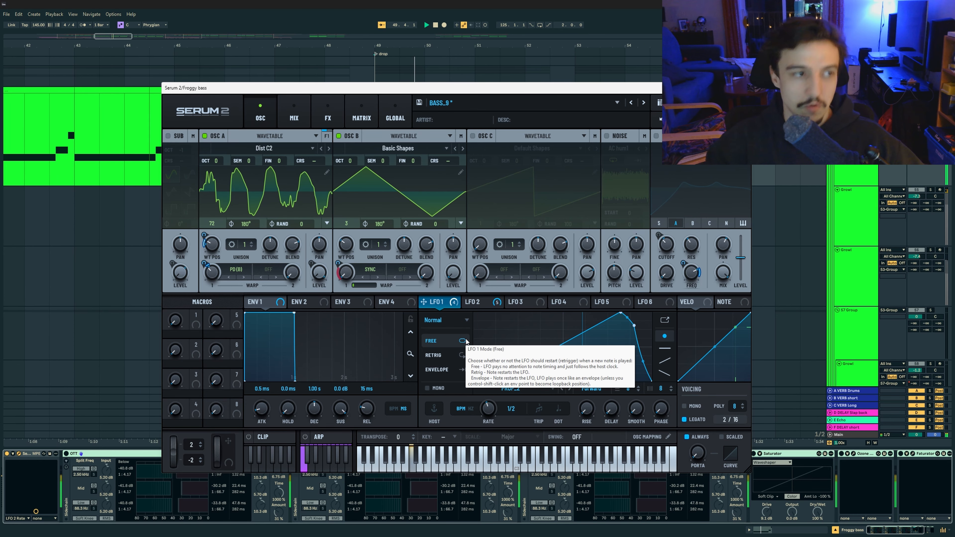
right_click(345, 270)
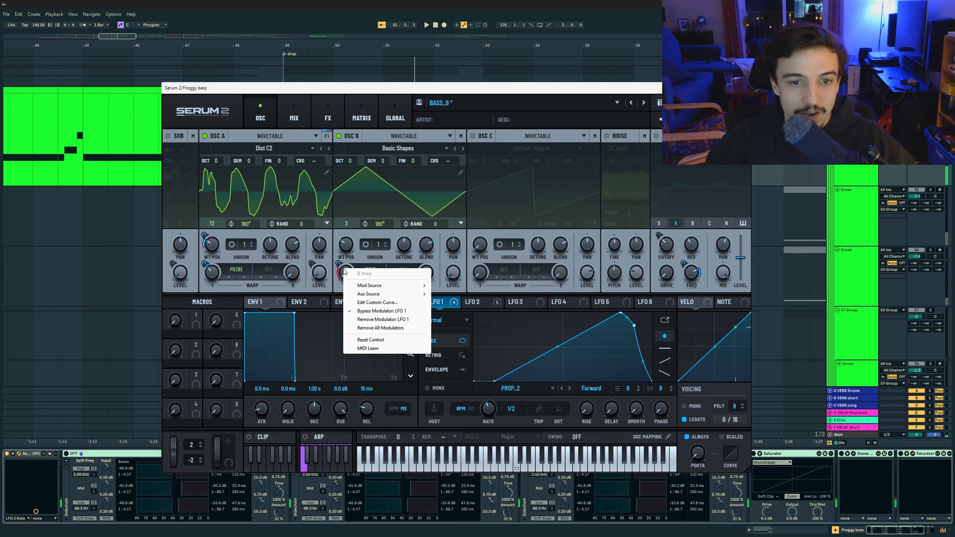
left_click(381, 311)
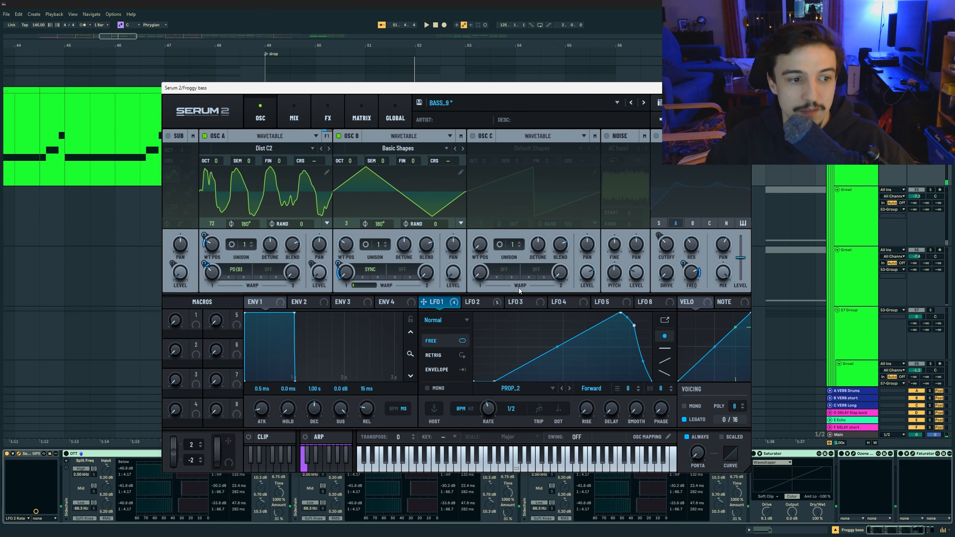
Turn on Filter 1 and display LFO 2 with its destinations.
left_click(657, 136)
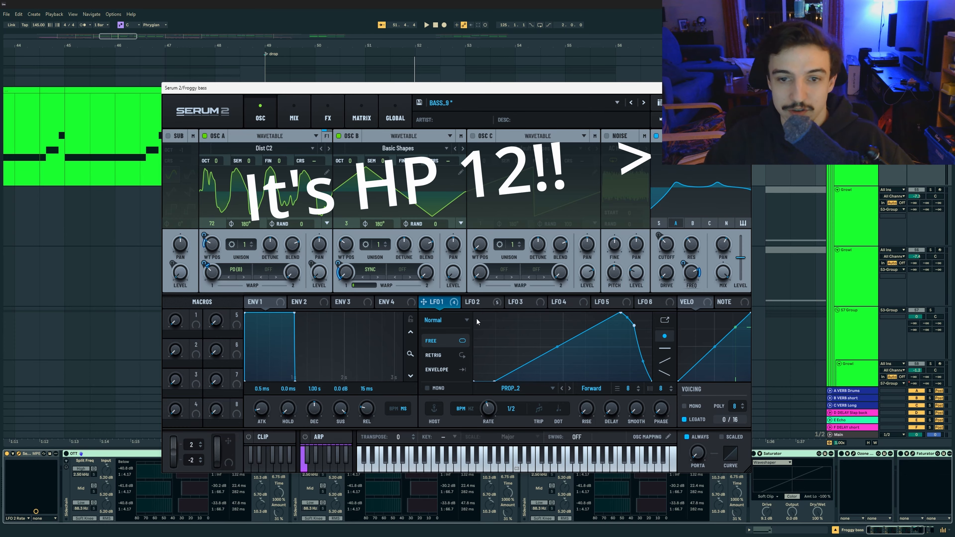
left_click(479, 303)
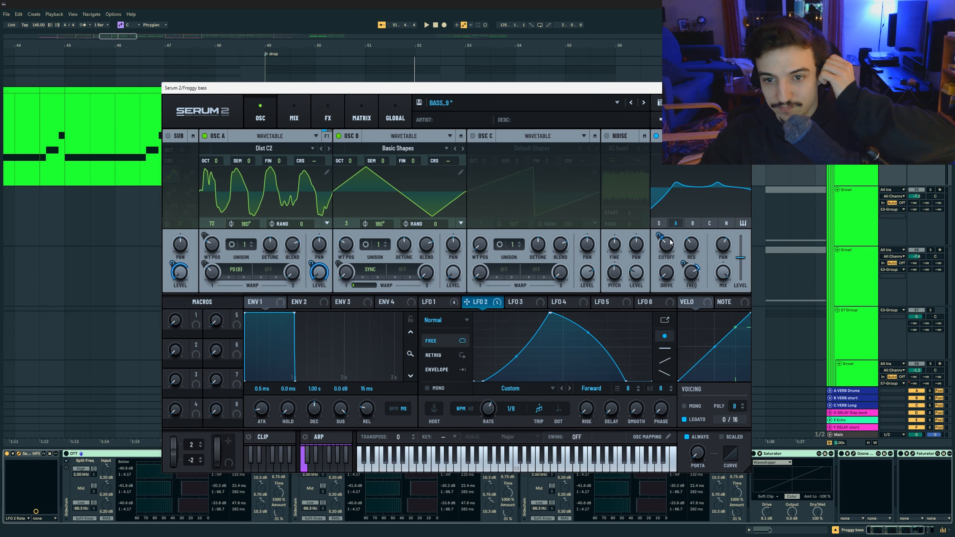
Temporarily bypass LFO 1 on the filter's Freq control, play the bass to compare, and restore the modulation with LFO 1 displayed.
right_click(691, 267)
left_click(745, 323)
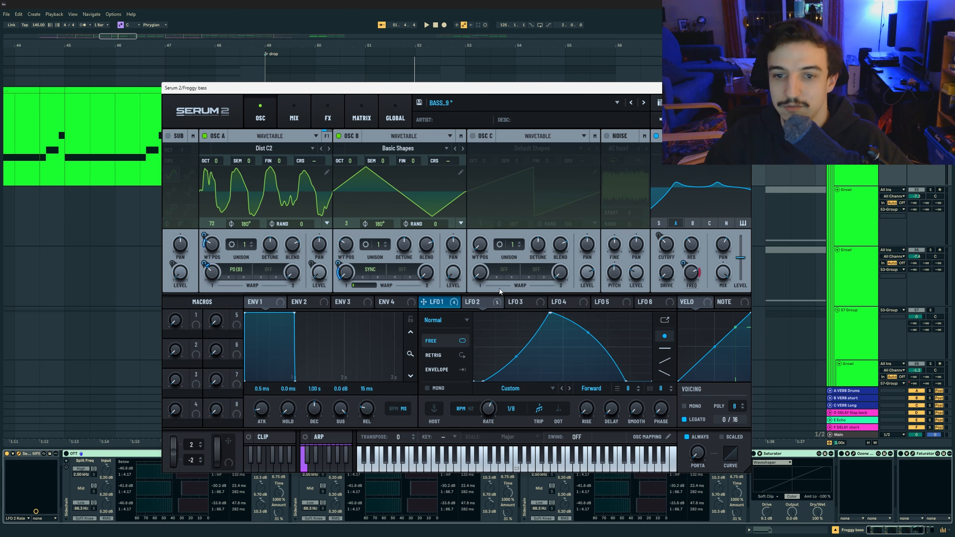
key("space")
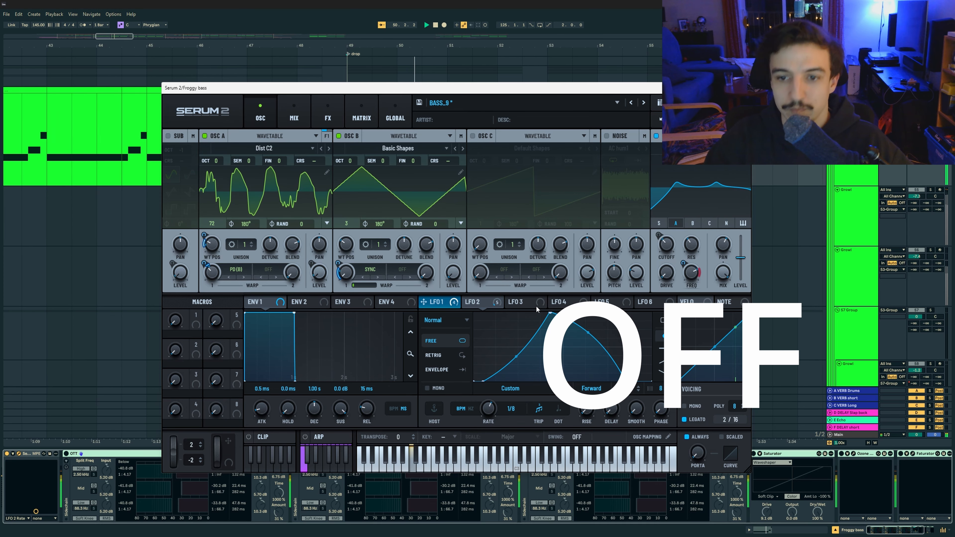
right_click(692, 276)
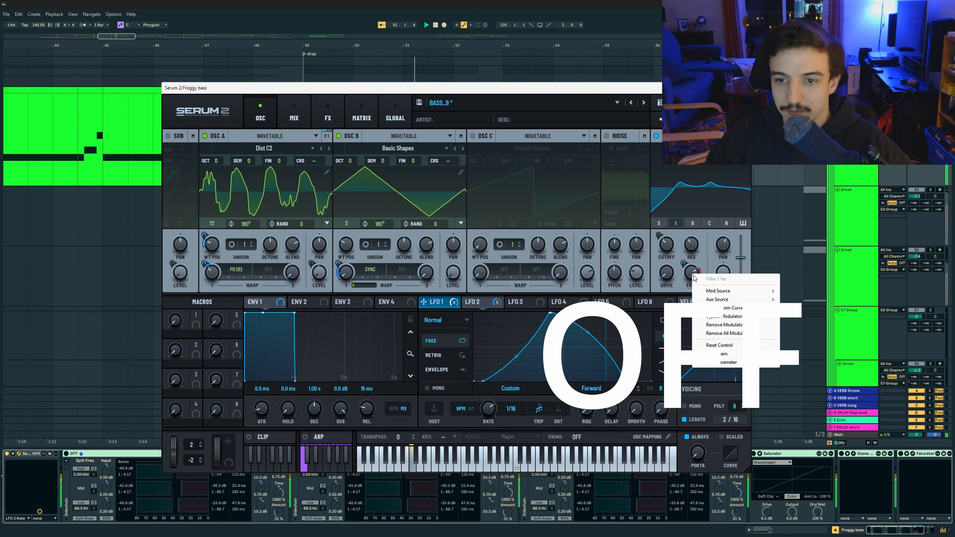
left_click(724, 316)
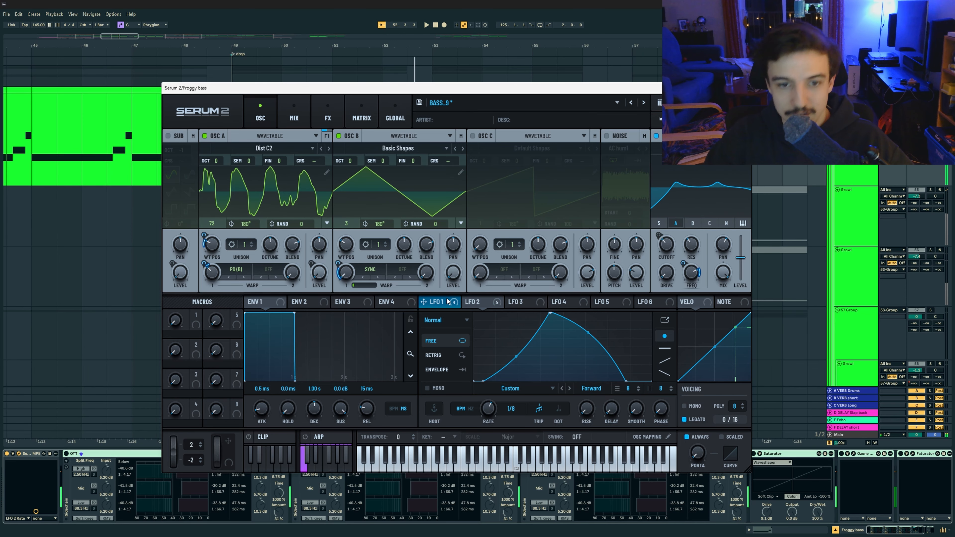
left_click(443, 305)
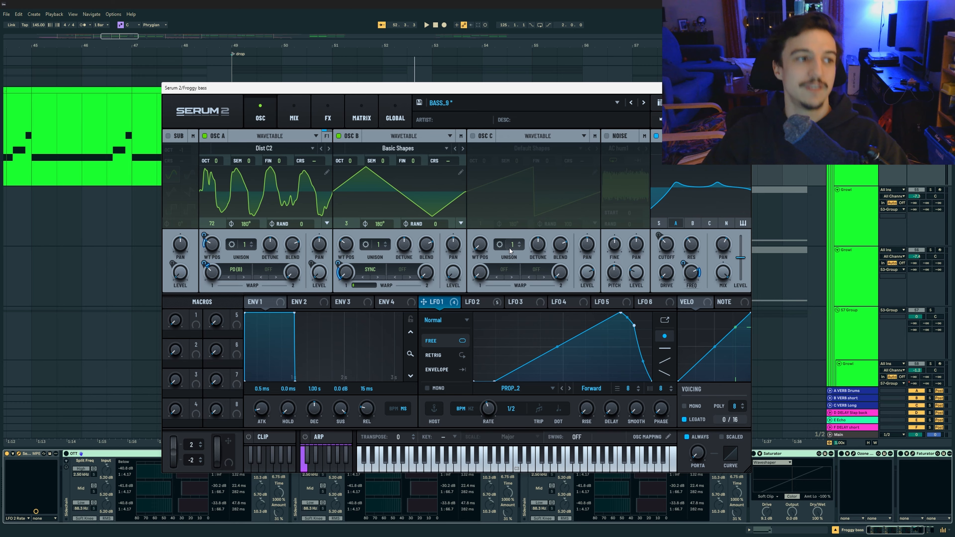
Turn on the Tube distortion and the multiband compressor in Serum's main effects rack, playing the bass to hear each one.
key("space")
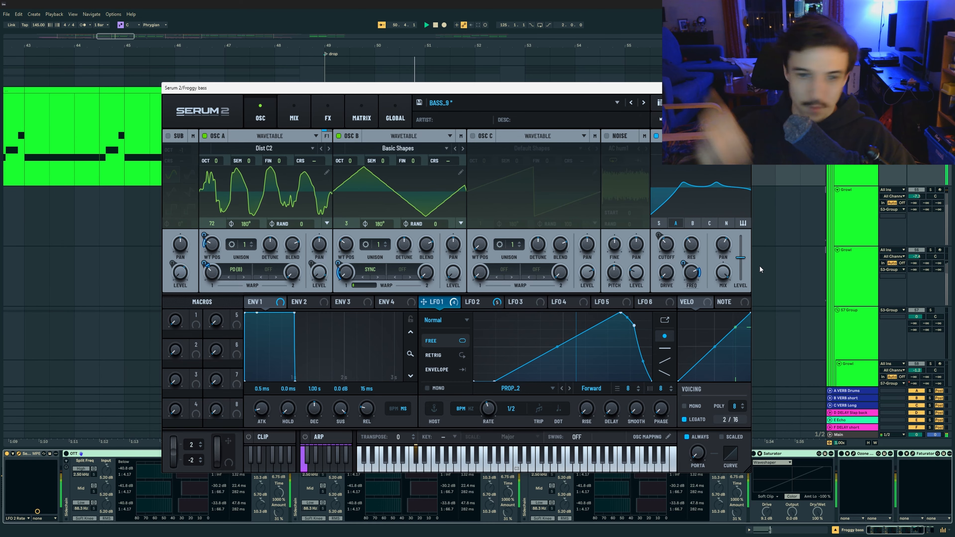
left_click(328, 115)
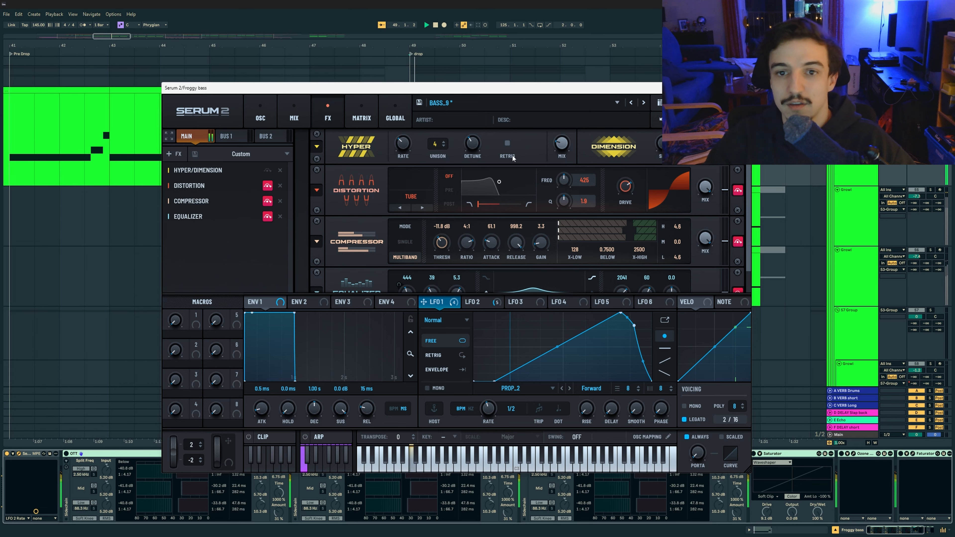
left_click(267, 185)
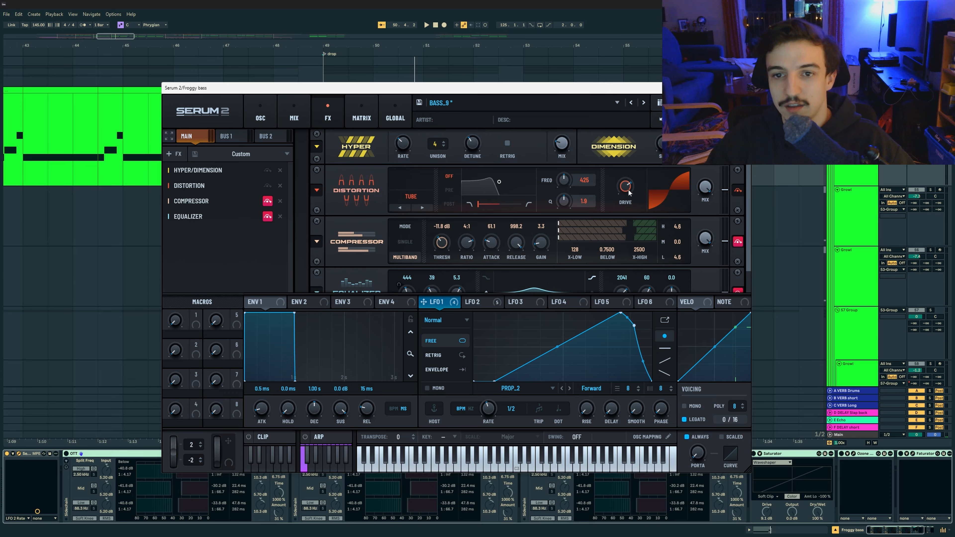
mouse_move(629, 193)
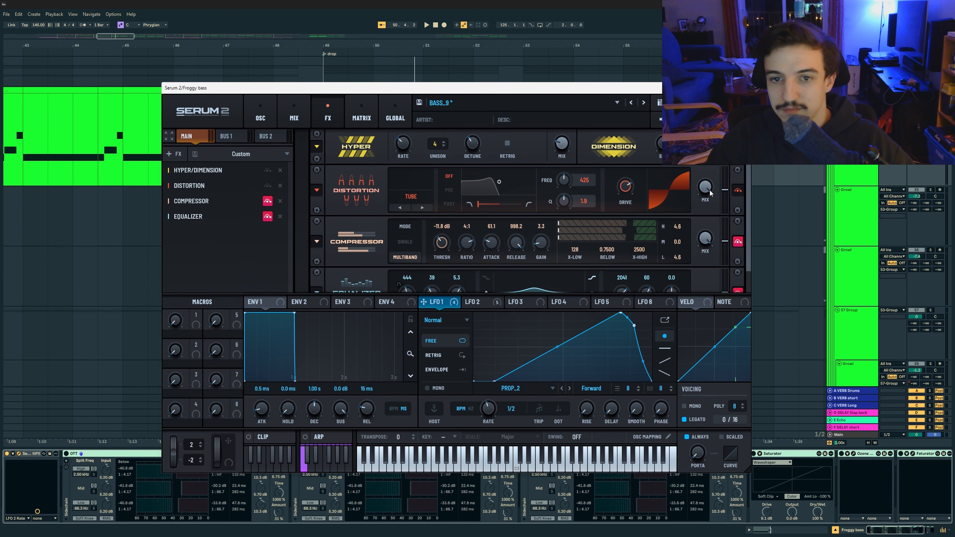
key("space")
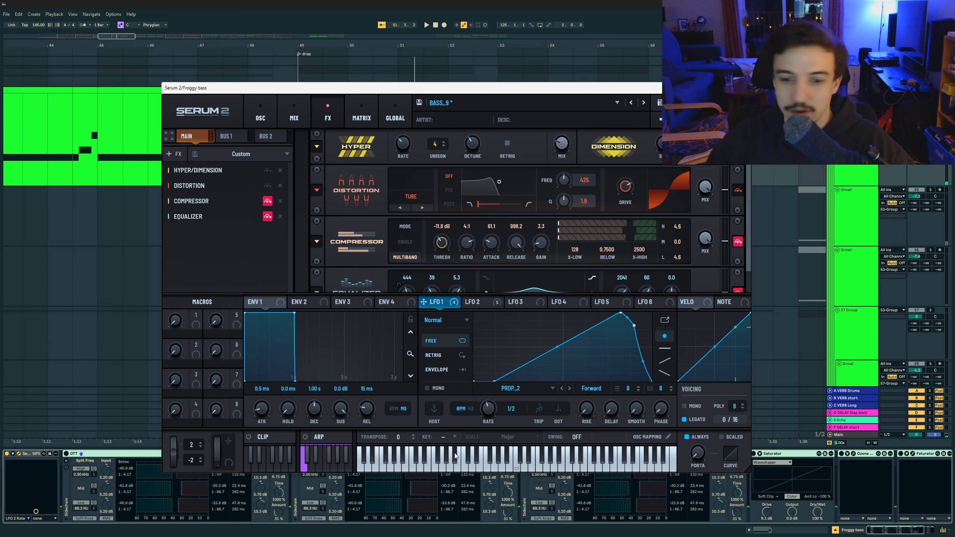
left_click(267, 201)
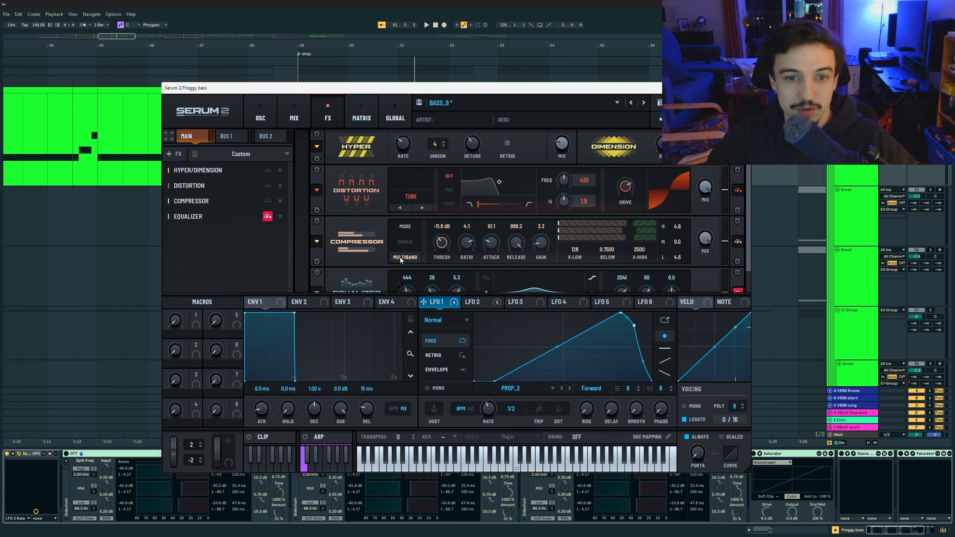
key("space")
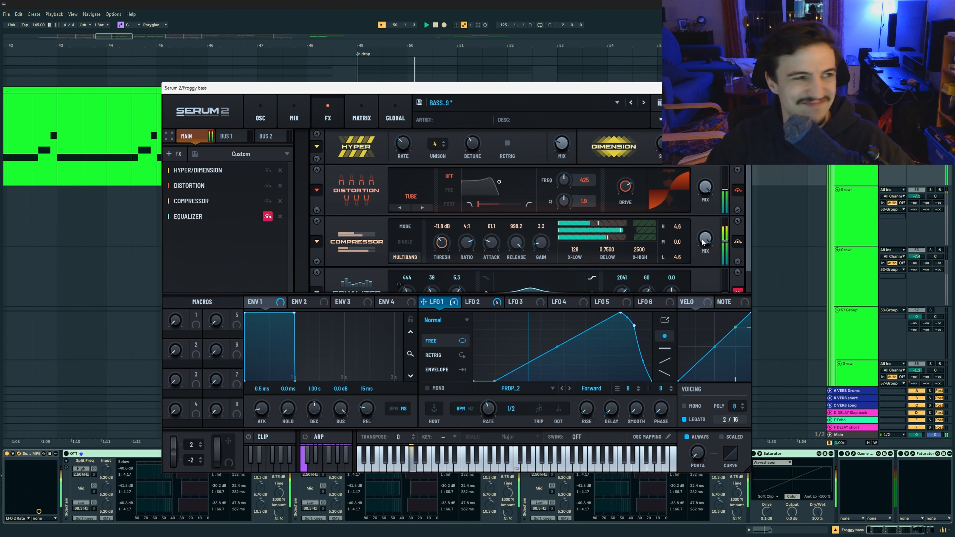
Turn on the equalizer in the effects rack and play the bass with LFO 2 displayed.
scroll(489, 245, "down", 1)
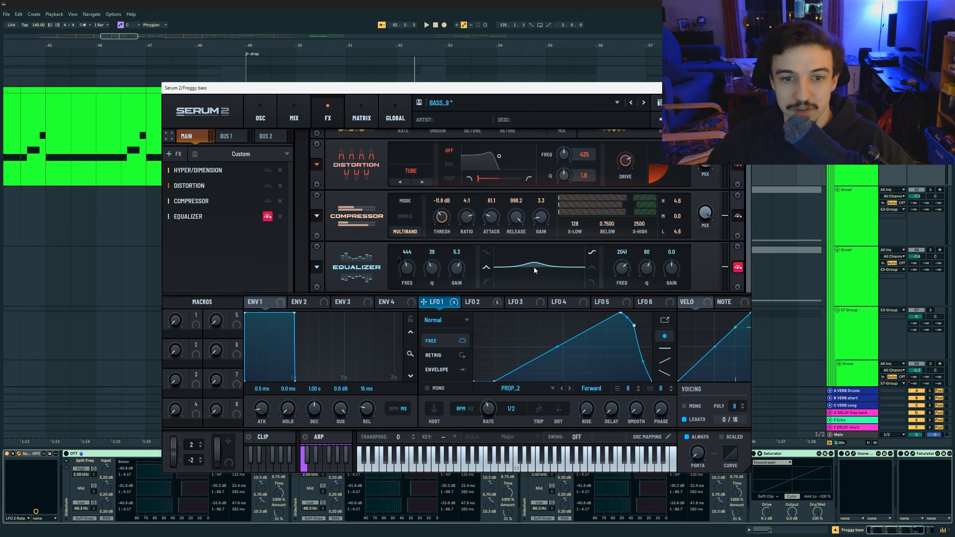
left_click(738, 268)
key("space")
left_click(486, 306)
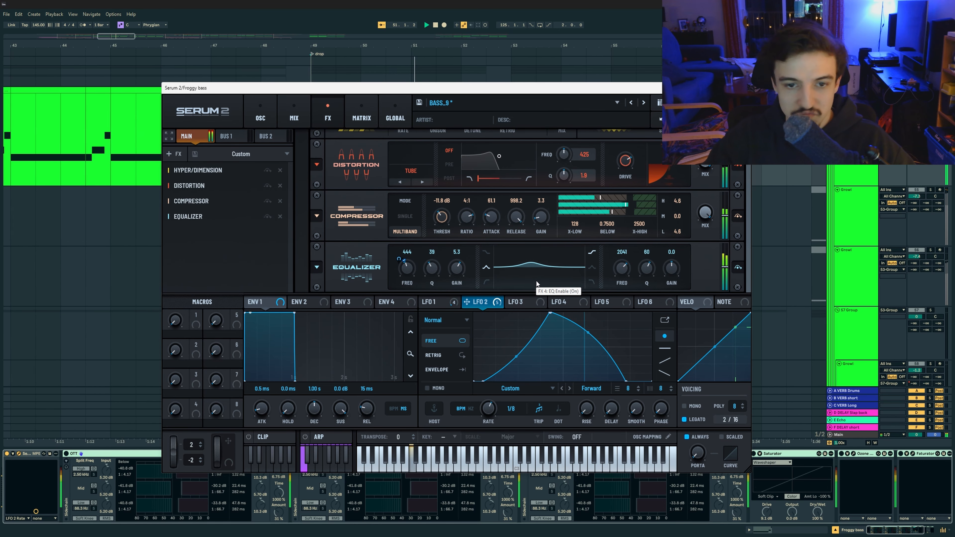
Assign LFO 1 to the frequency of the equalizer's second band and raise that band's gain to 3.5.
left_click(430, 301)
left_click_drag(430, 301, 621, 268)
left_click_drag(682, 276, 683, 266)
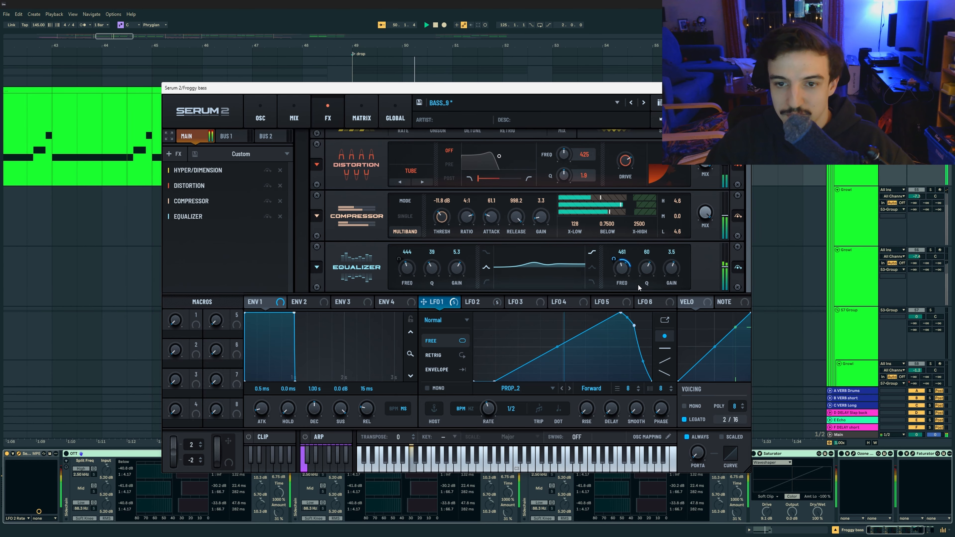
Adjust the modulated equalizer band's shape and frequency with its Q at 40, reset its gain to 0.0, and hide the Serum window.
left_click(592, 267)
left_click_drag(652, 276, 632, 254)
left_click_drag(632, 254, 630, 270)
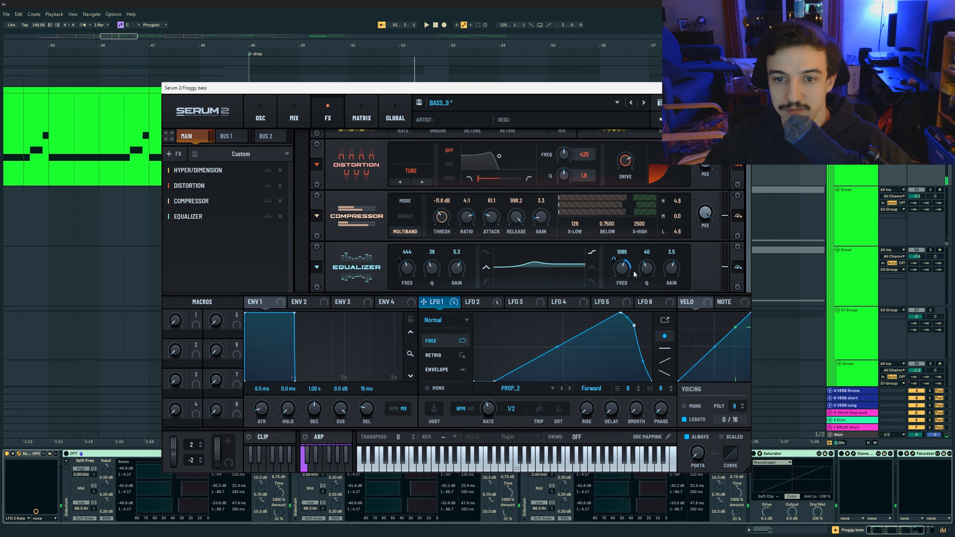
double_click(672, 267)
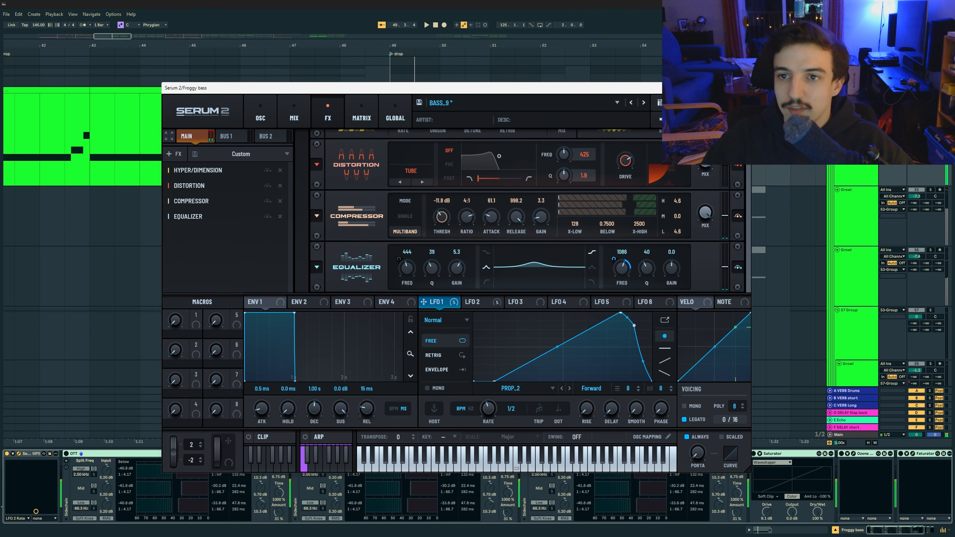
key("ctrl+alt+p")
Turn on the three OTT devices on the Froggy bass track and play the bass with them bypassed and enabled to compare.
scroll(275, 491, "right", 1)
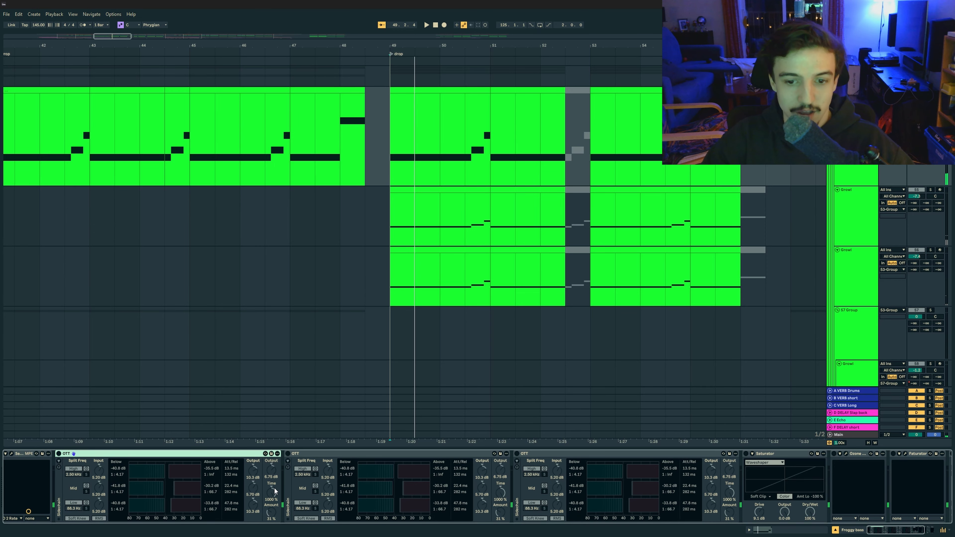
scroll(489, 489, "left", 2)
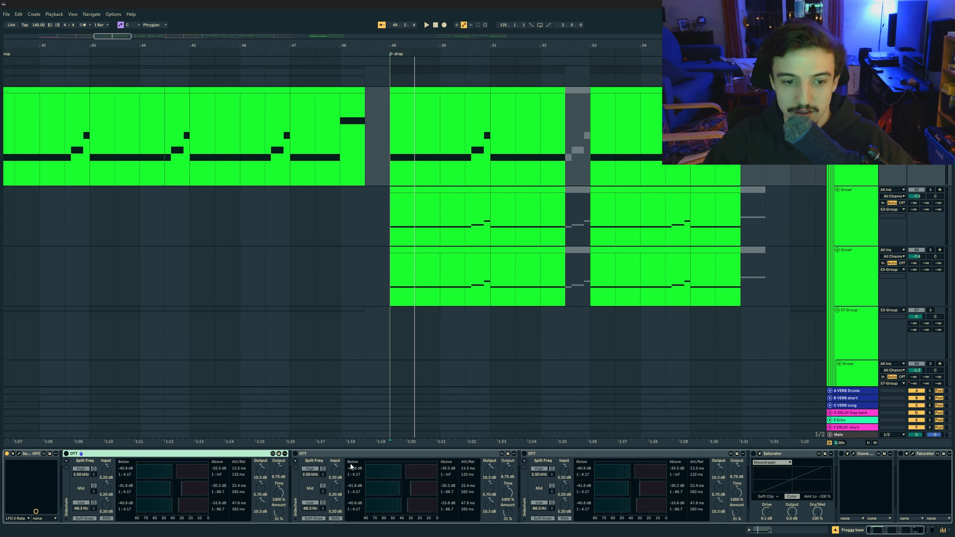
left_click(605, 460)
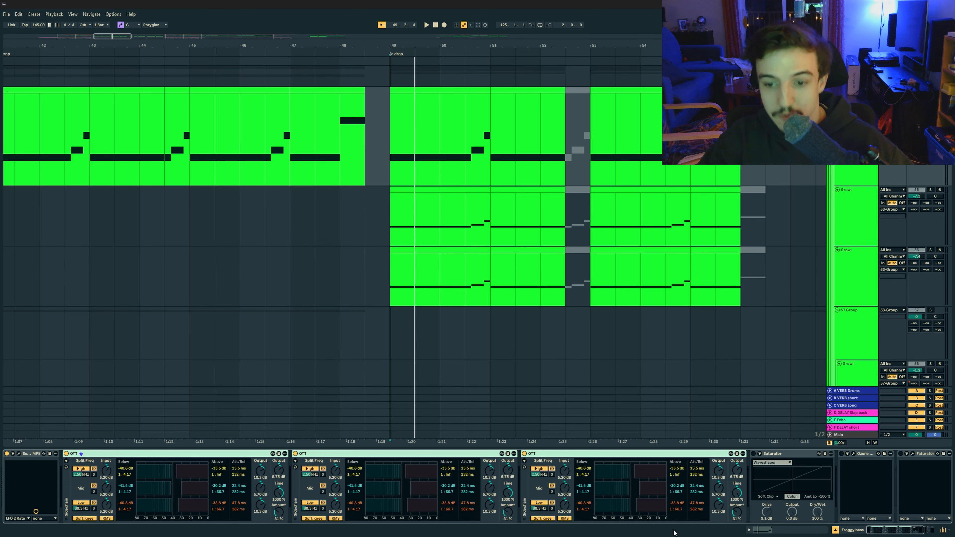
left_click(279, 492)
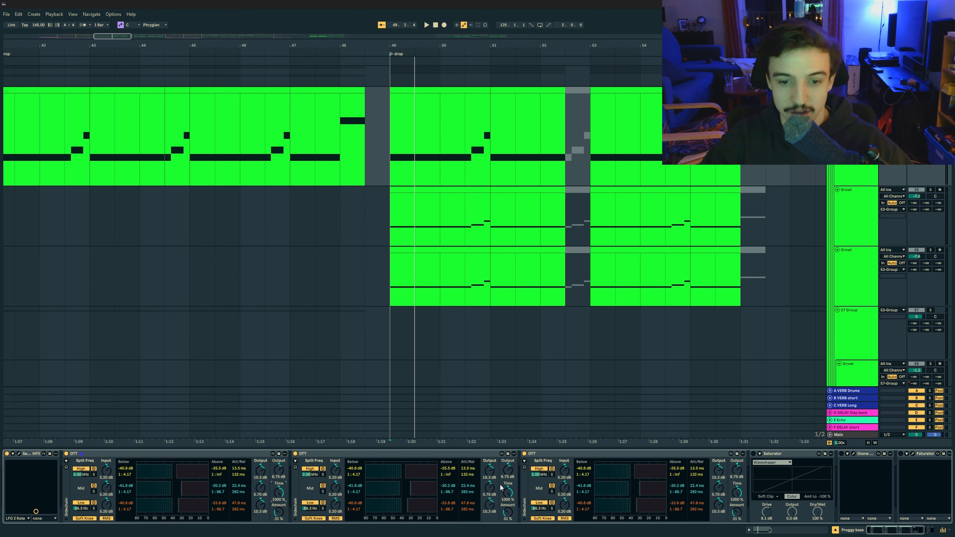
left_click(375, 493)
key("space")
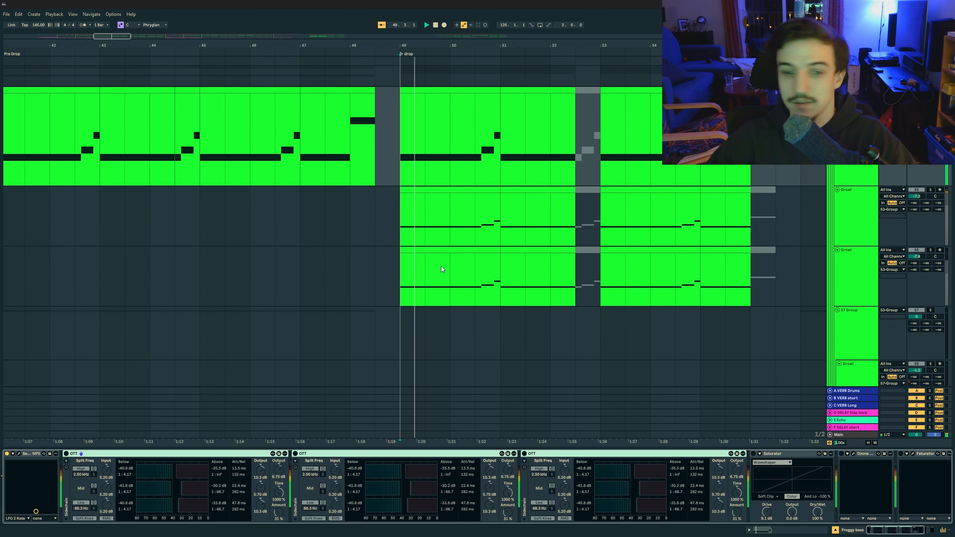
key("space")
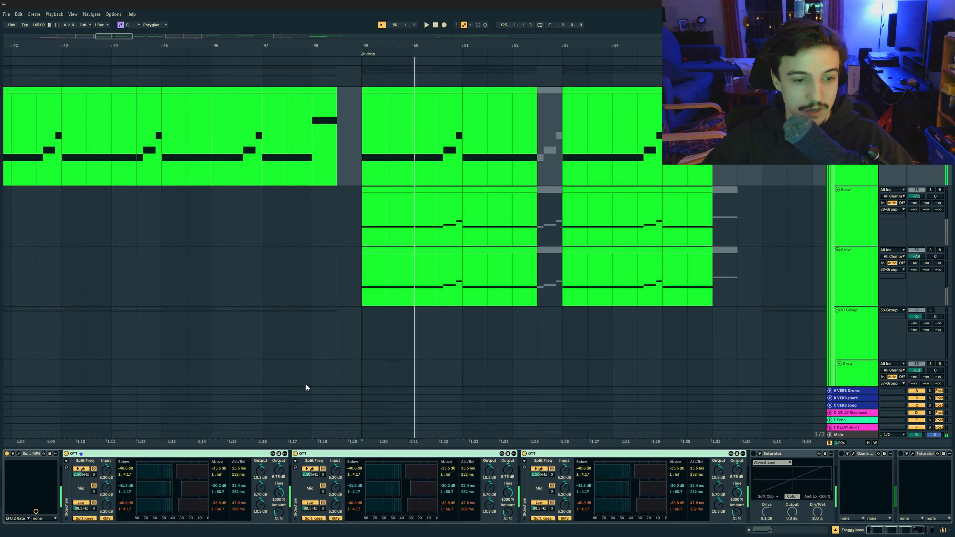
Turn on the Saturator with Soft Clip and 9.0 dB of drive, and play the bass.
scroll(588, 489, "right", 5)
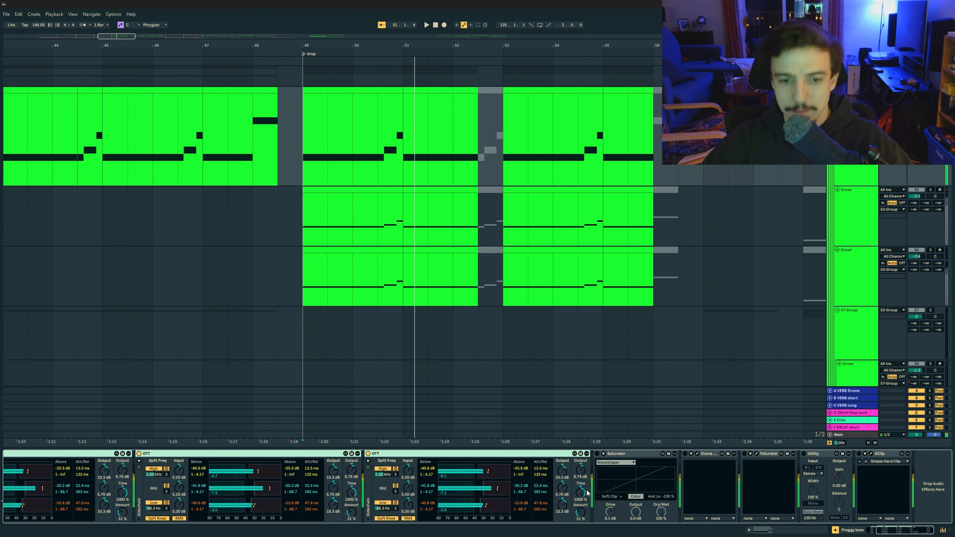
key("Right")
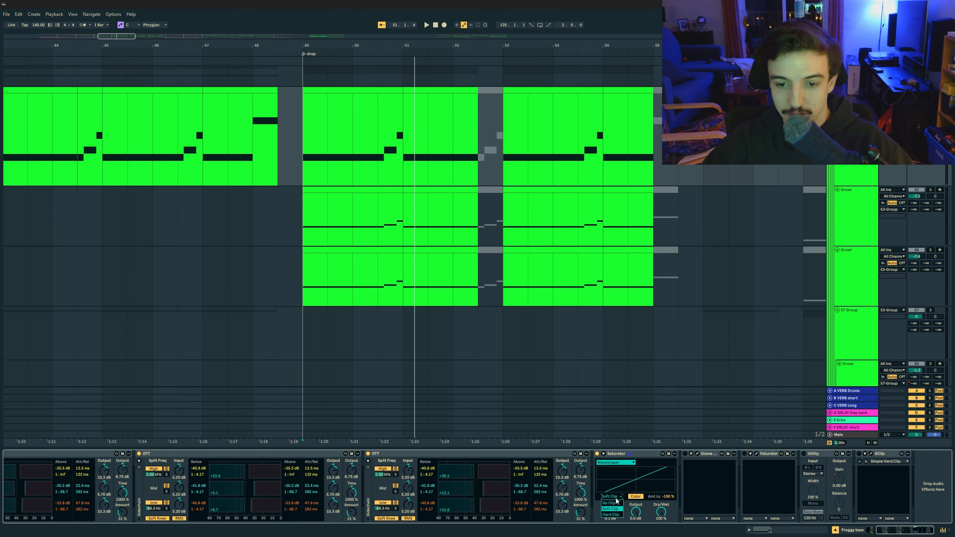
key("space")
mouse_move(613, 519)
left_mouse_down()
mouse_move(613, 534)
mouse_move(614, 518)
left_mouse_up()
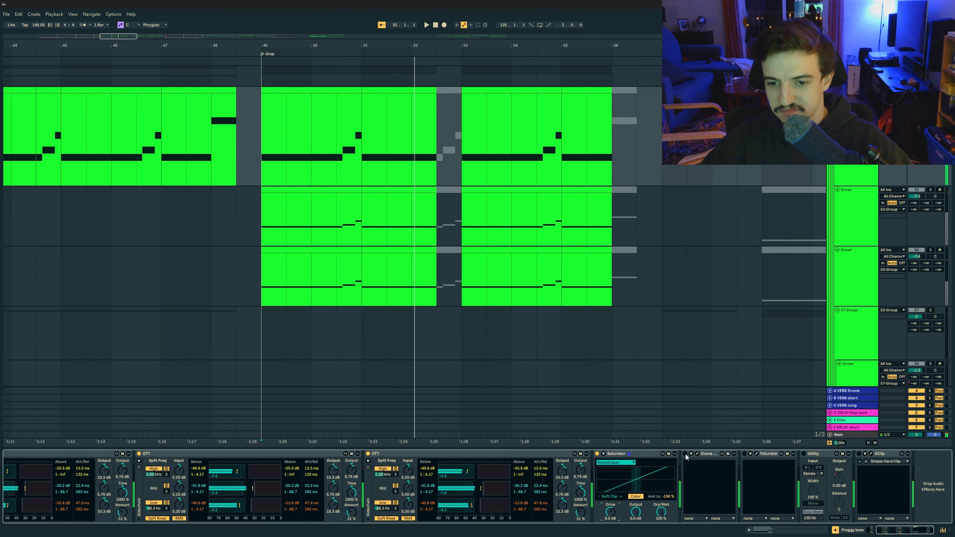
Open the Ozone 12 Equalizer, turn it on, and play the bass through it.
left_click(698, 454)
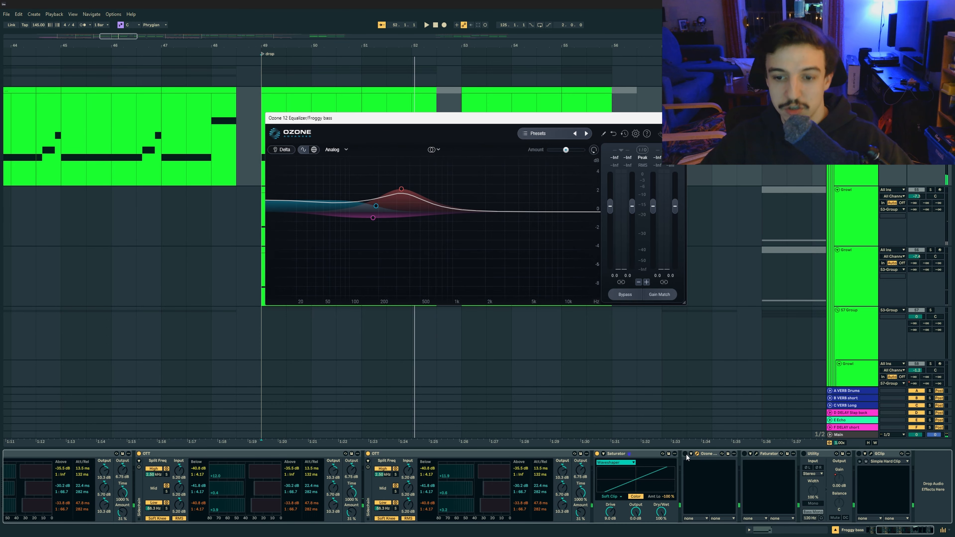
key("space")
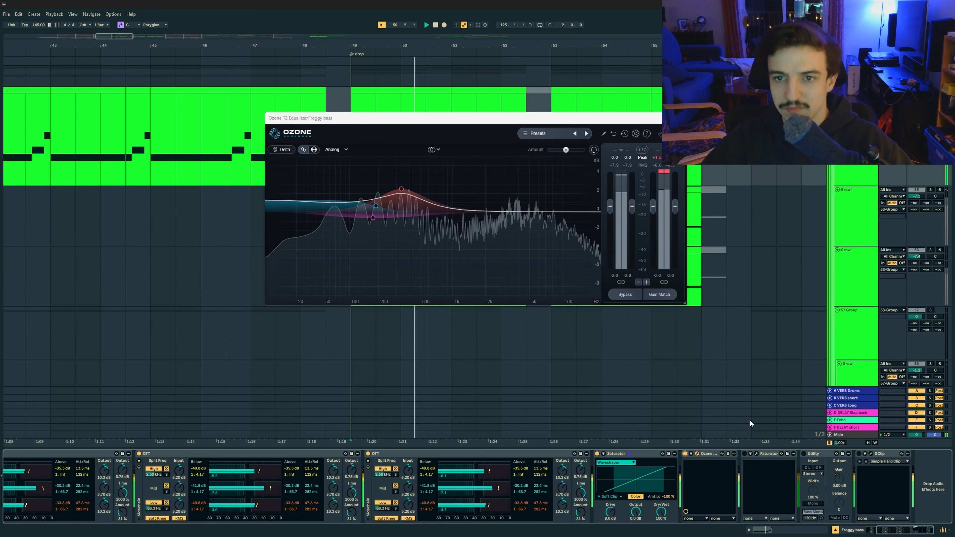
key("space")
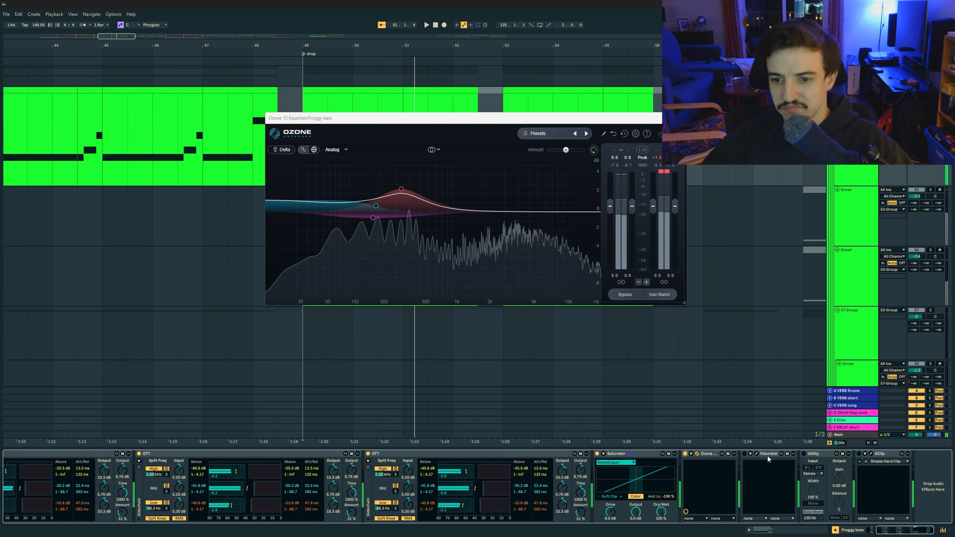
Turn on Faturator, display its settings, and play the bass to hear its effect.
left_click(756, 454)
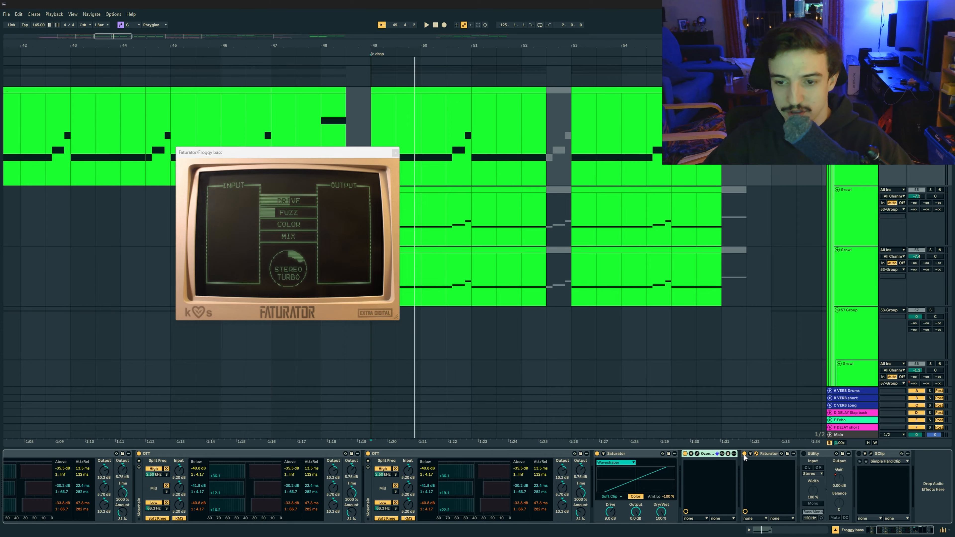
key("space")
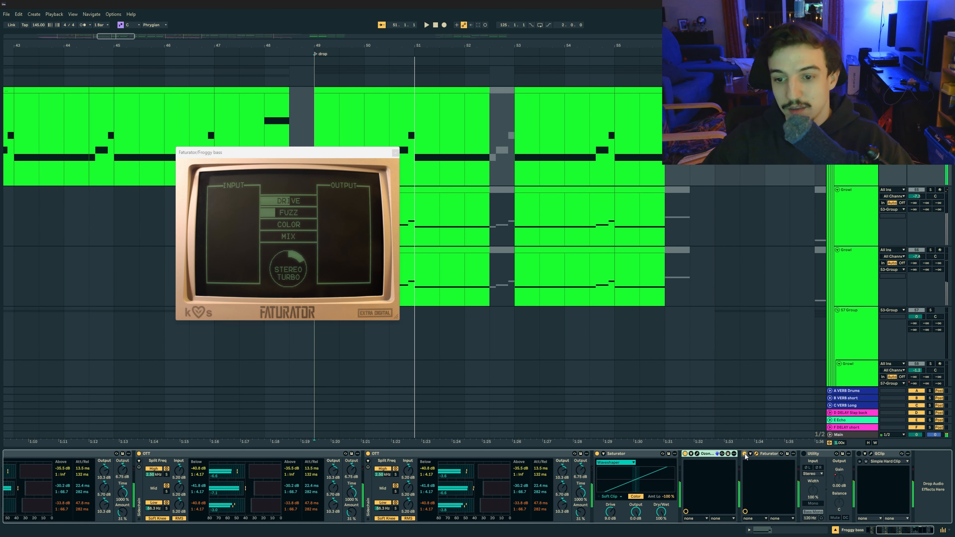
key("space")
key("space")
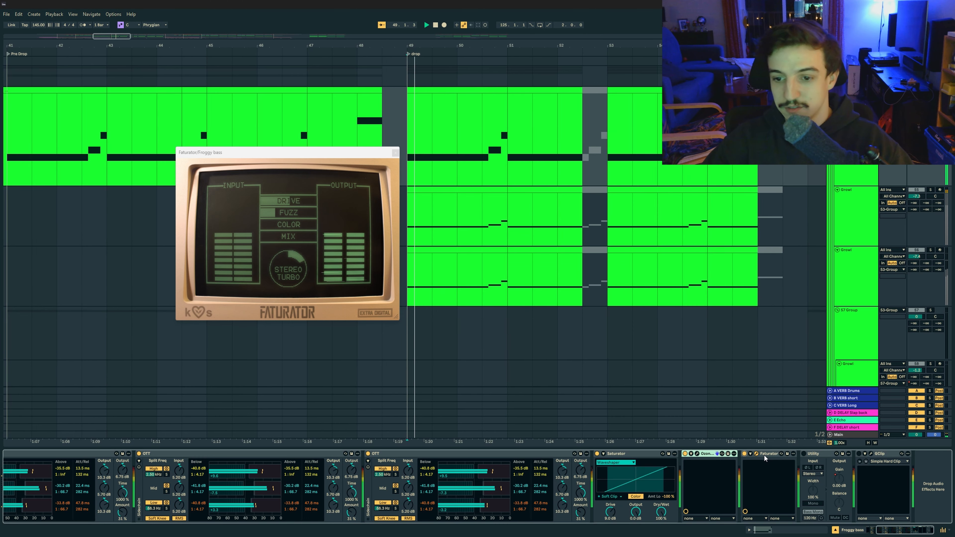
left_click_drag(237, 153, 352, 193)
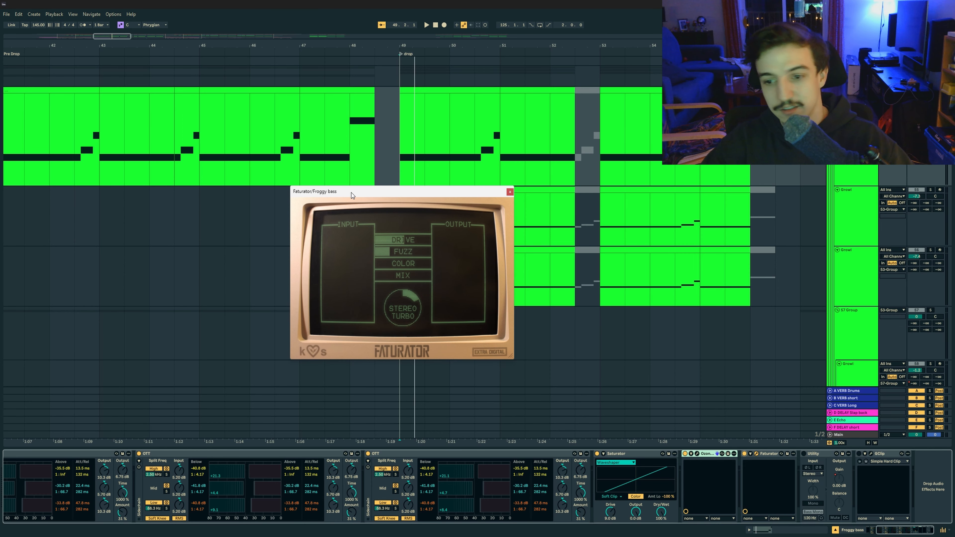
left_click_drag(415, 191, 382, 133)
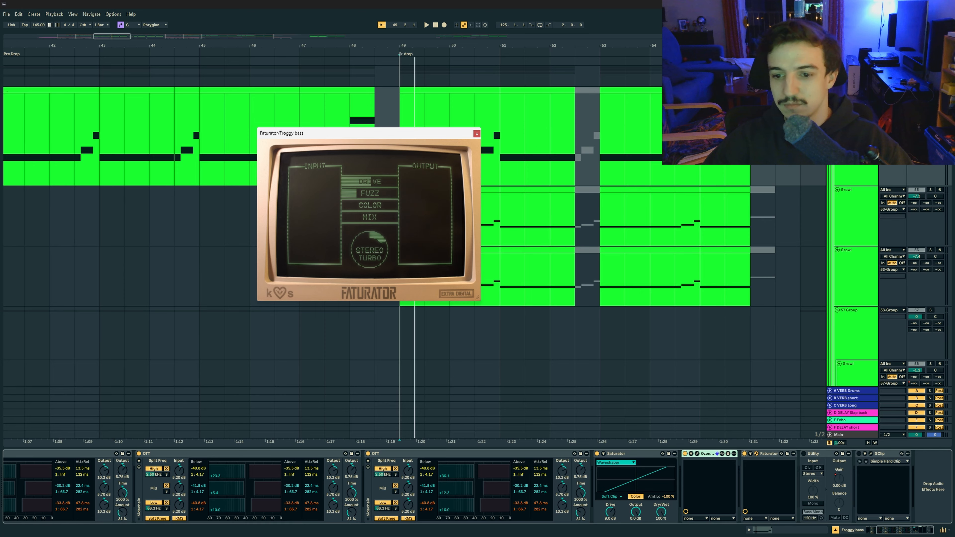
Turn on Utility and the GClip clipper at the end of the Froggy bass chain, and play the bass with GClip displayed.
left_click(762, 456)
left_click(813, 456)
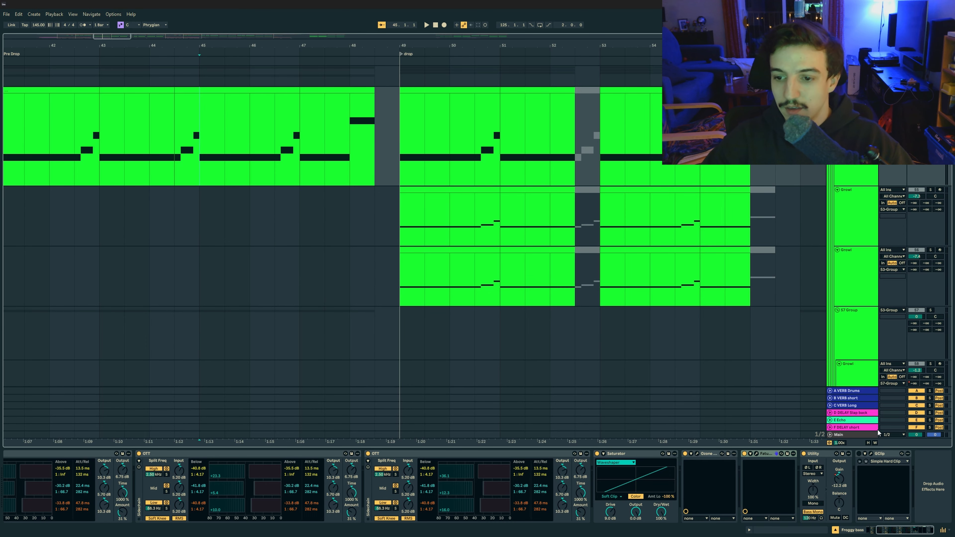
left_click(871, 455)
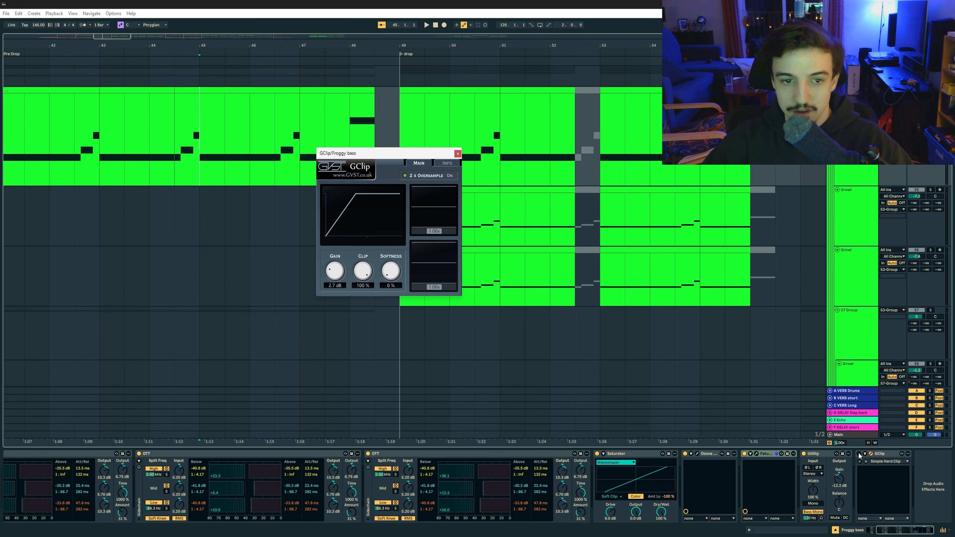
left_click_drag(381, 153, 335, 123)
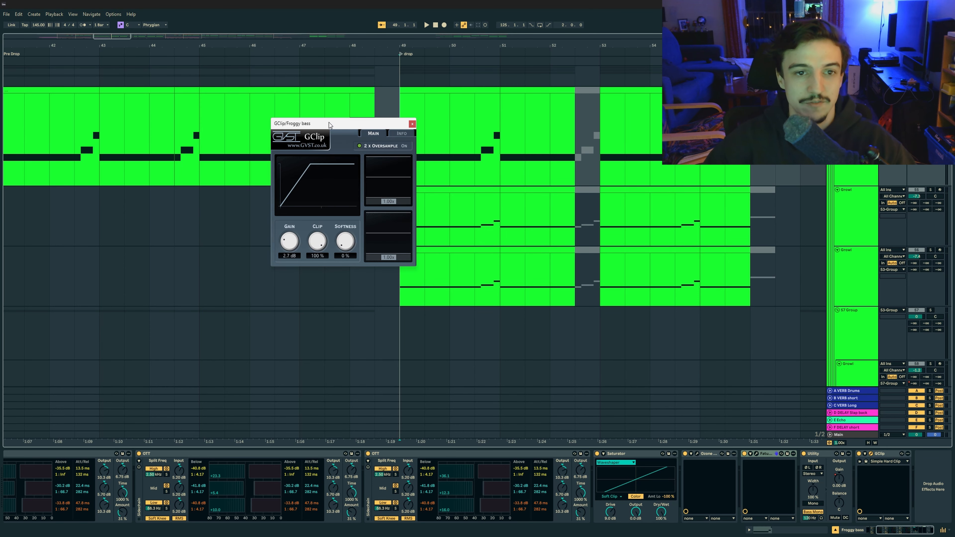
left_click_drag(329, 122, 304, 147)
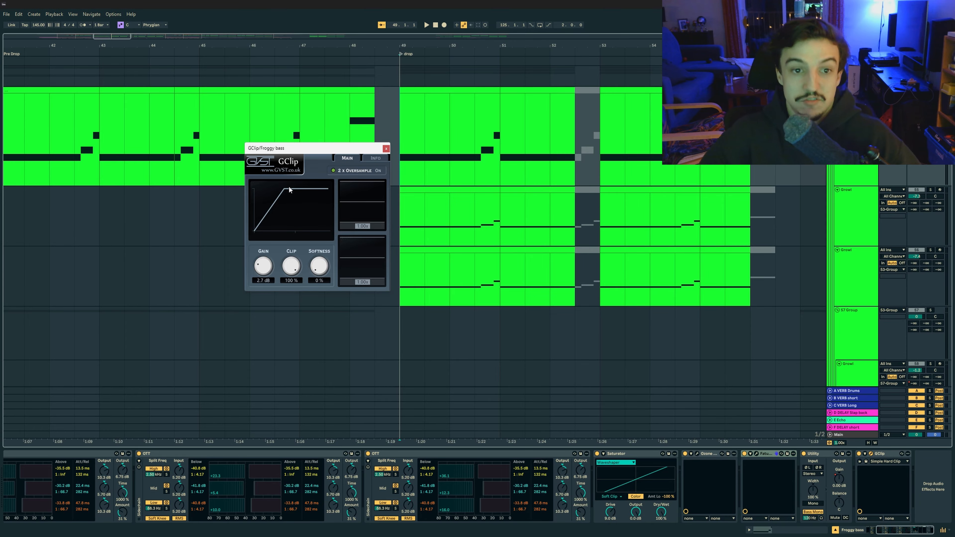
key("space")
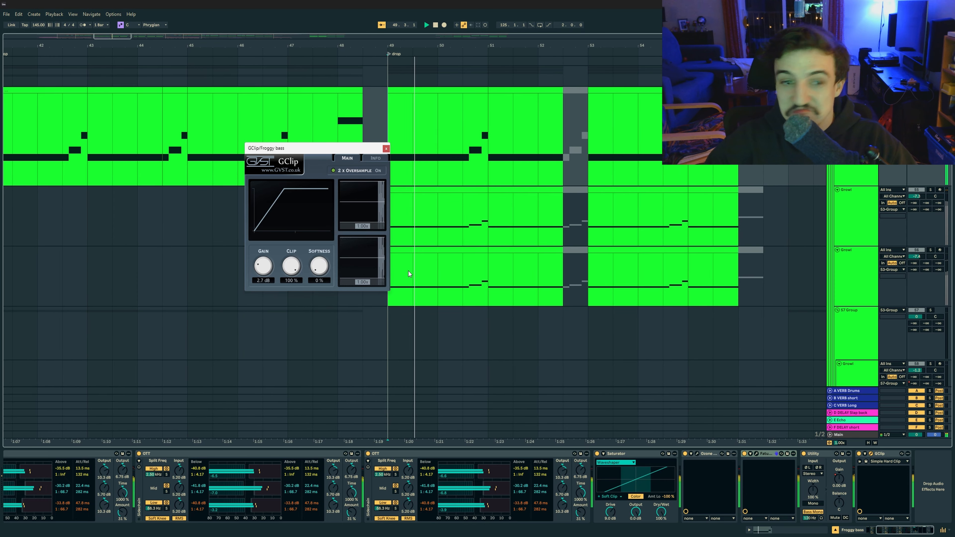
left_click(763, 454)
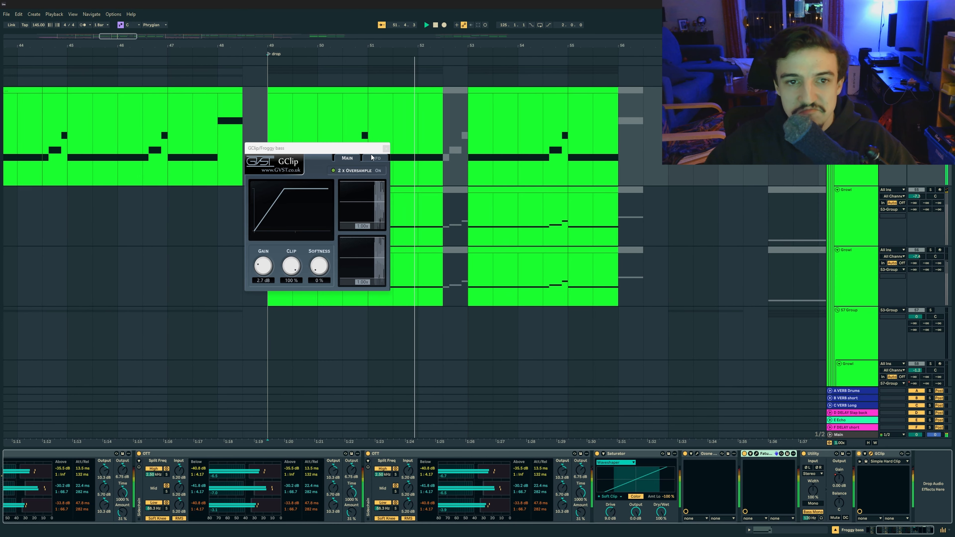
Stop playback, select the clips on the Growl track directly below the Froggy bass in the drop, and open its Serum 2 patch.
key("space")
left_click(409, 121)
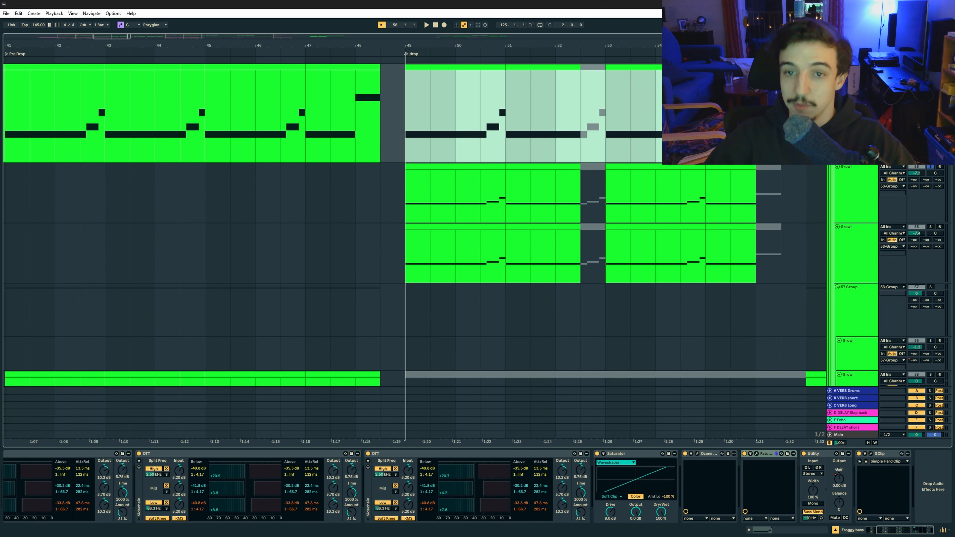
left_click_drag(408, 196, 781, 199)
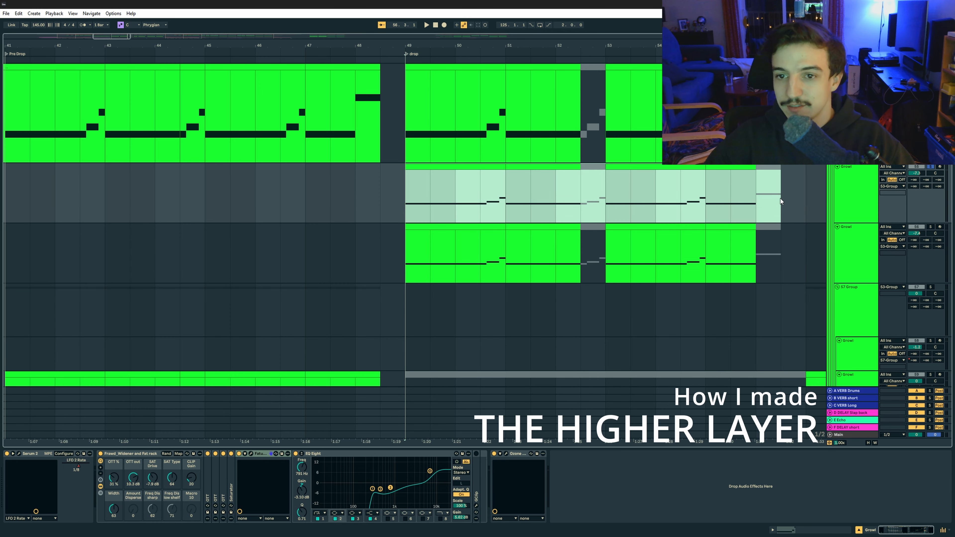
scroll(765, 209, "right", 2)
key("ctrl+alt+p")
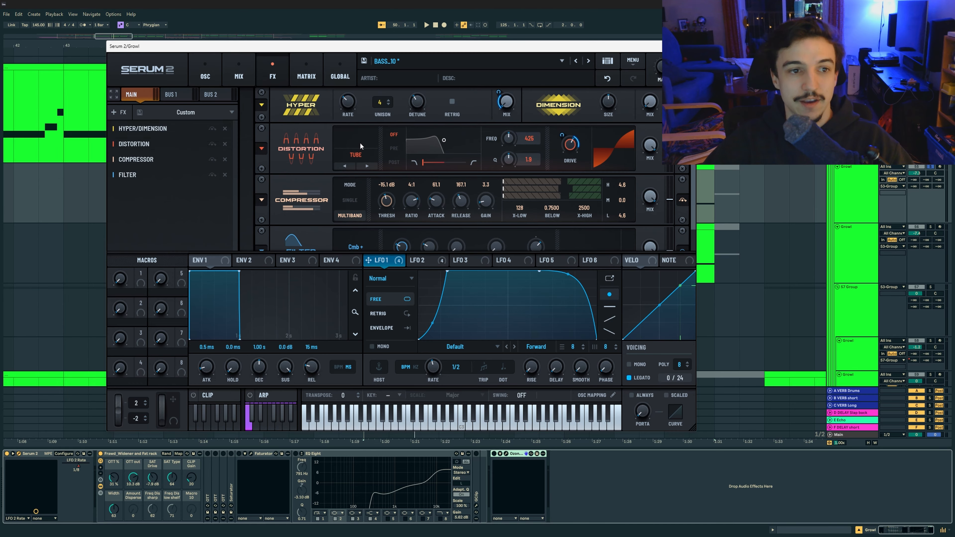
Bypass the Hyper/Dimension, Distortion, Compressor and Filter effects, and leave only oscillator A active in Serum 2.
left_click(213, 159)
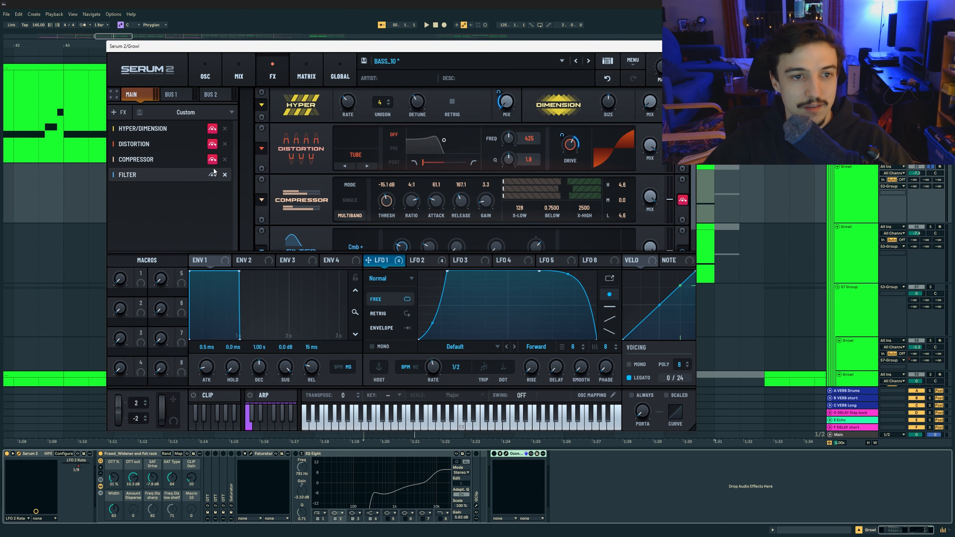
left_click(230, 75)
left_click(199, 83)
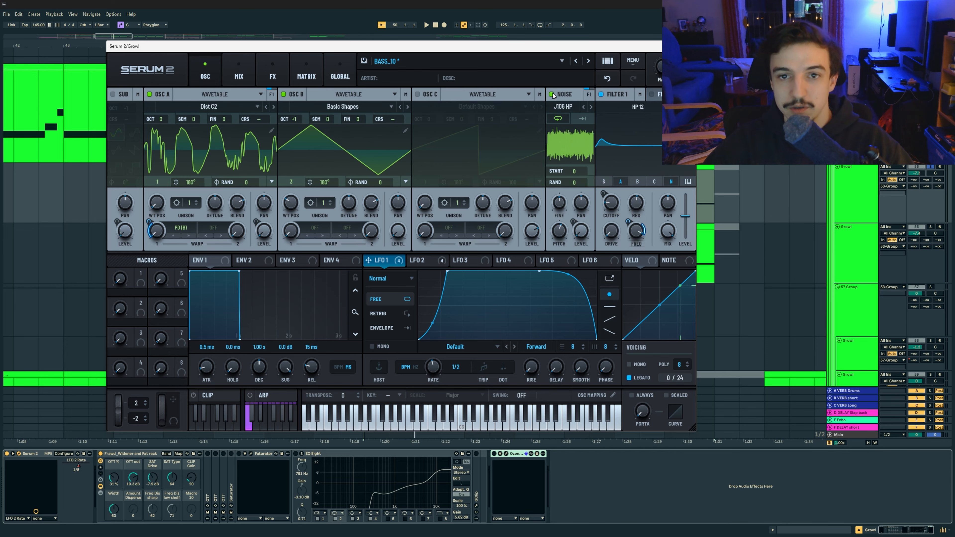
Play oscillator A alone while examining LFO 1 and LFO 2, and turn on oscillator B.
key("space")
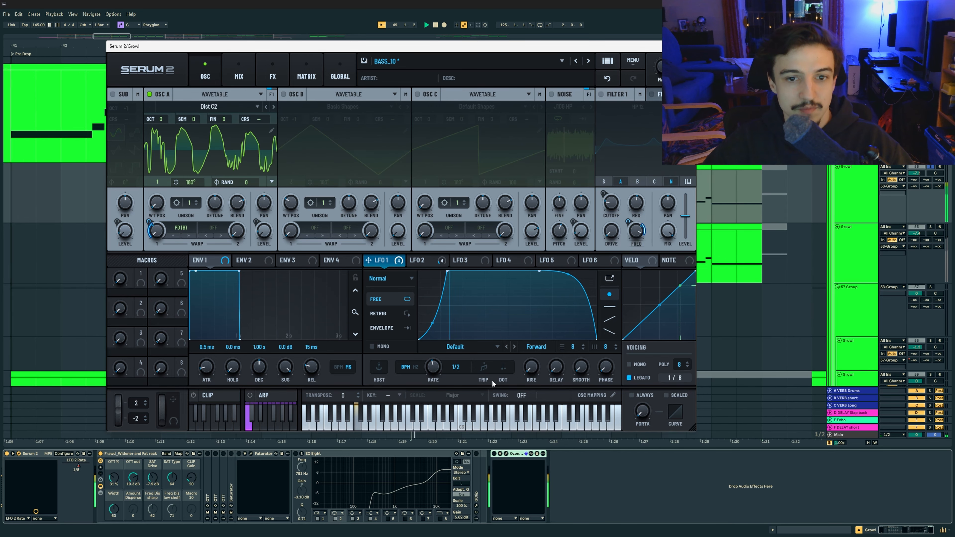
left_click(430, 258)
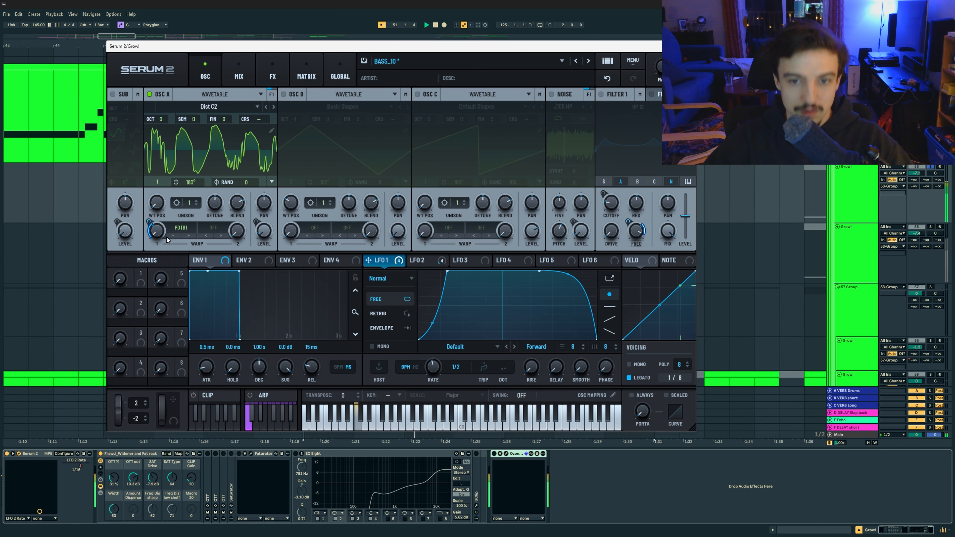
left_click(284, 95)
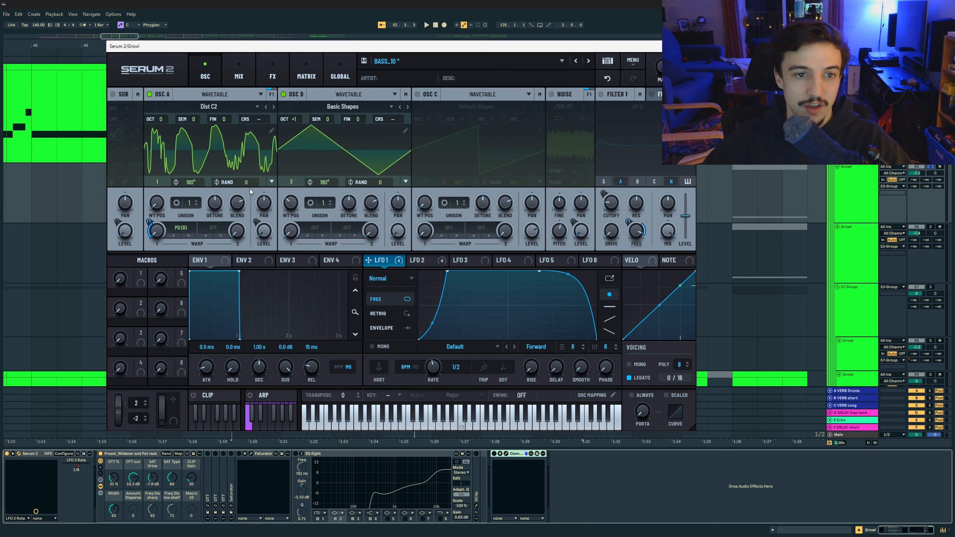
Try a random phase of 100 on oscillators A and B while playing the bass, and reset both to 0.
left_click_drag(249, 185, 284, 69)
left_click_drag(380, 183, 410, 25)
key("space")
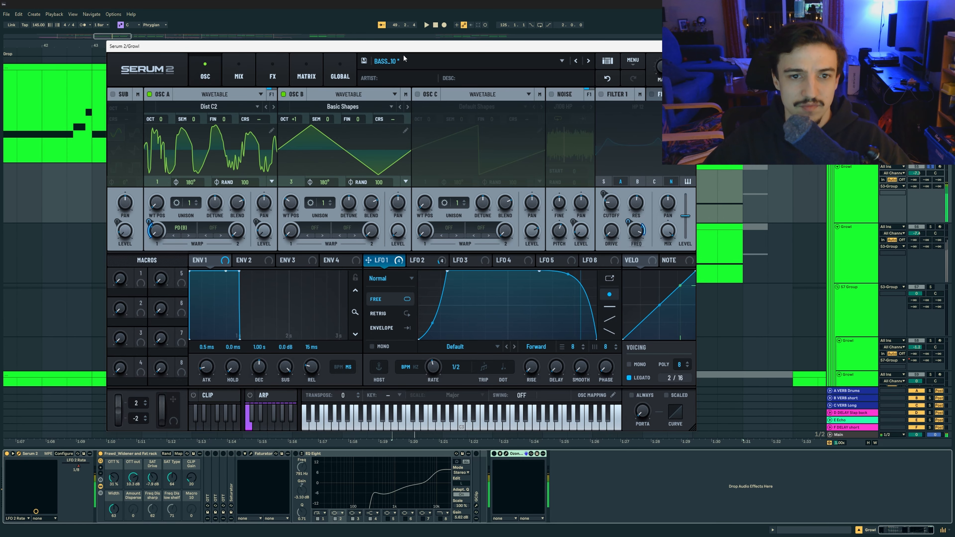
double_click(244, 183)
double_click(379, 182)
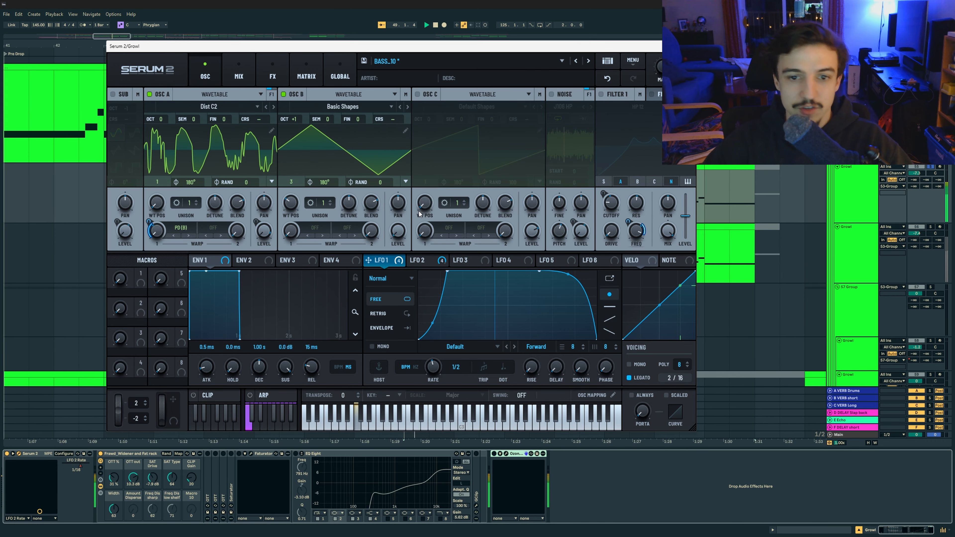
Turn on the HP 12 filter and compare the LFO 2 and LFO 1 modulation while the bass plays.
left_click(602, 95)
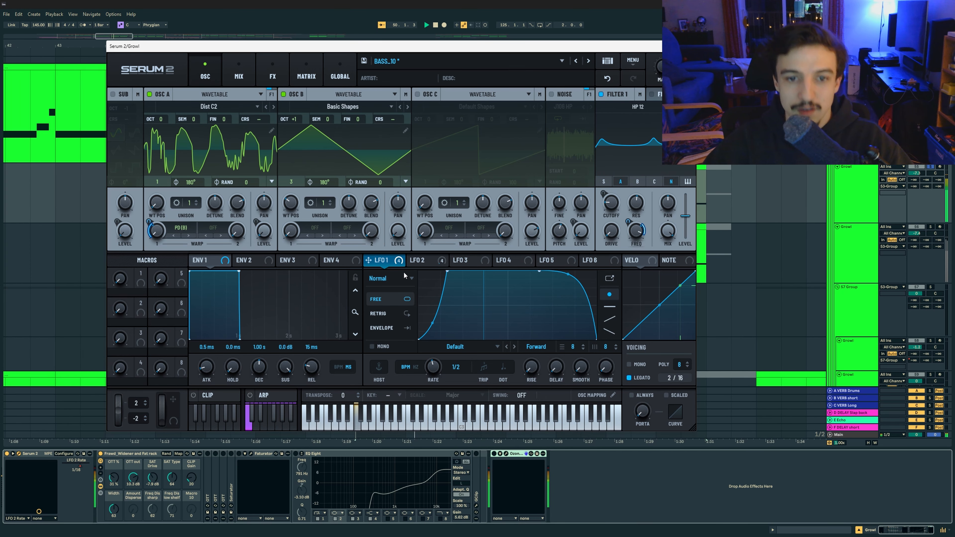
left_click(426, 263)
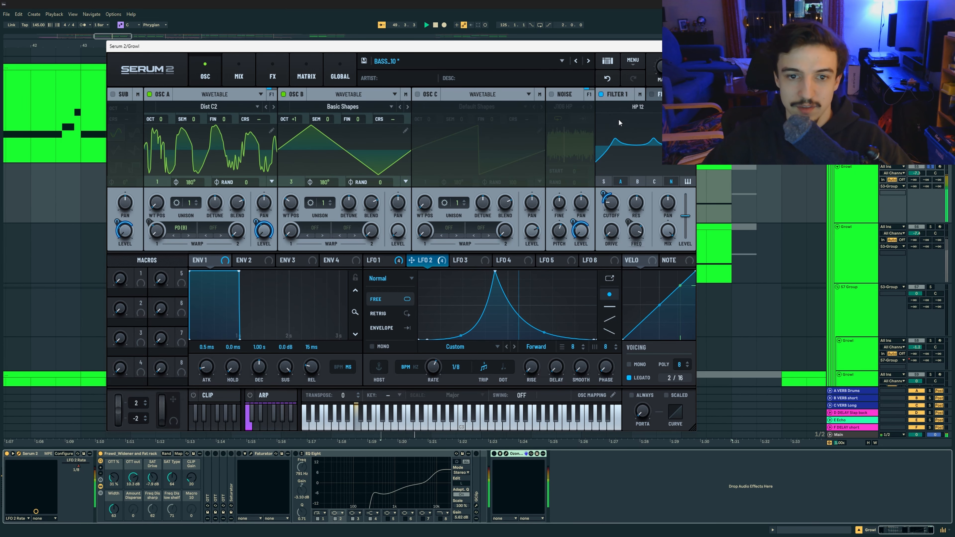
left_click(380, 260)
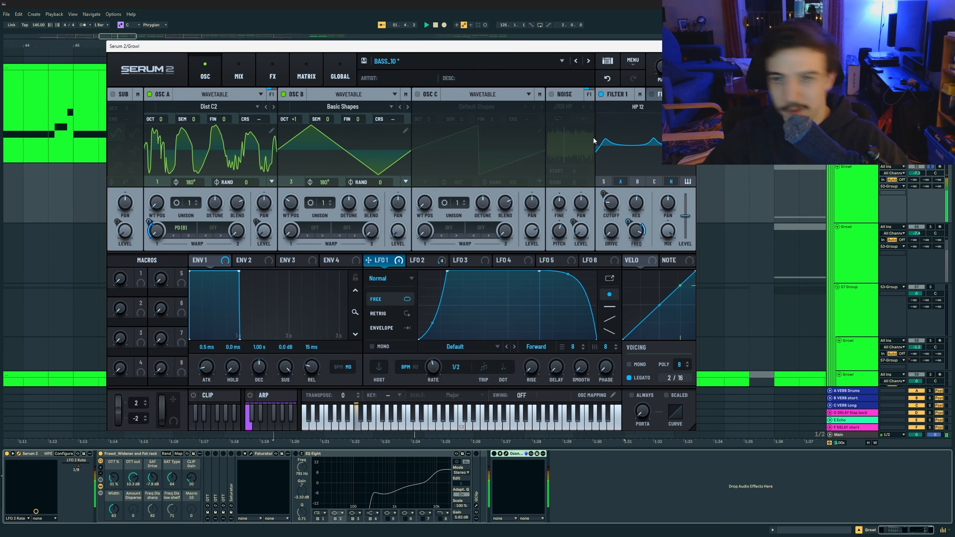
Examine the oscillator routing in the mixer, turn on Hyper/Dimension in the effects, and play the bass.
left_click(239, 72)
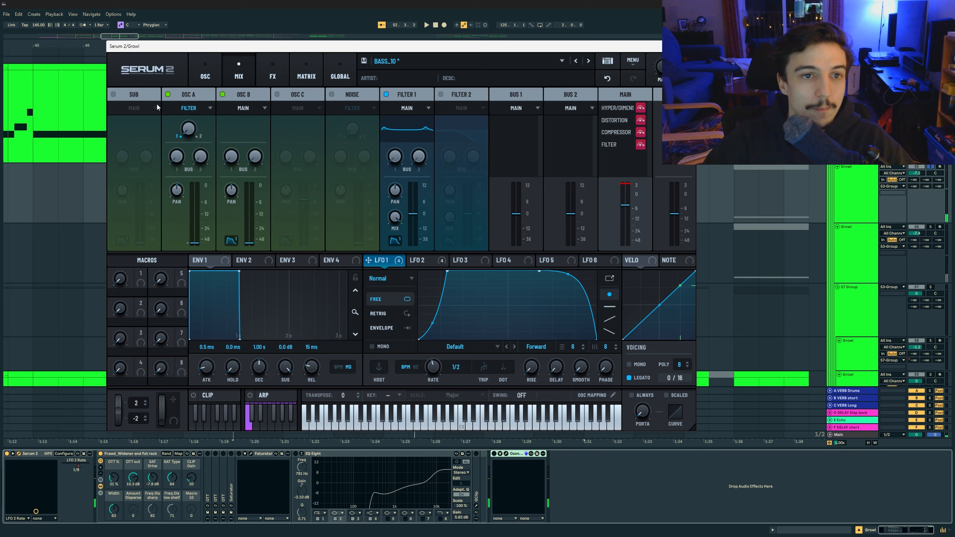
left_click(277, 77)
left_click(213, 129)
mouse_move(511, 93)
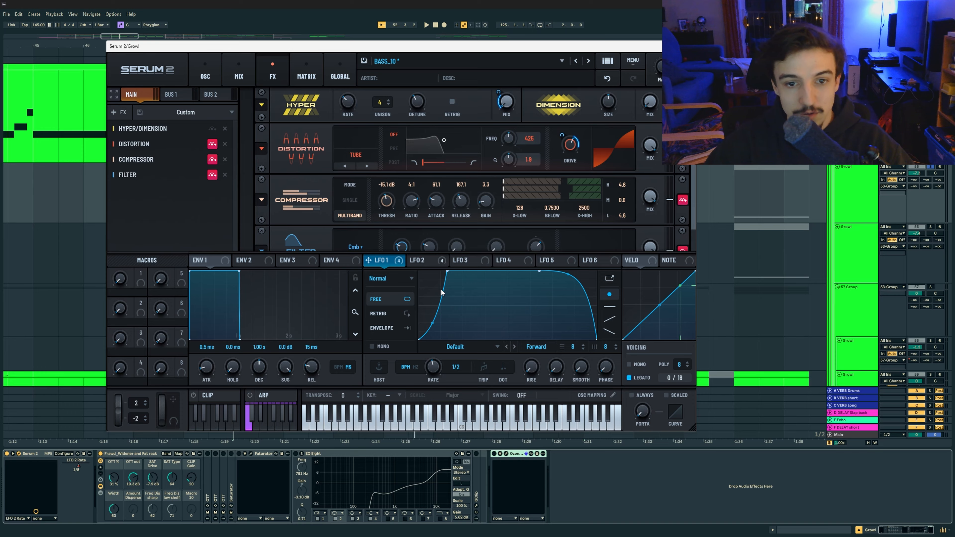
key("space")
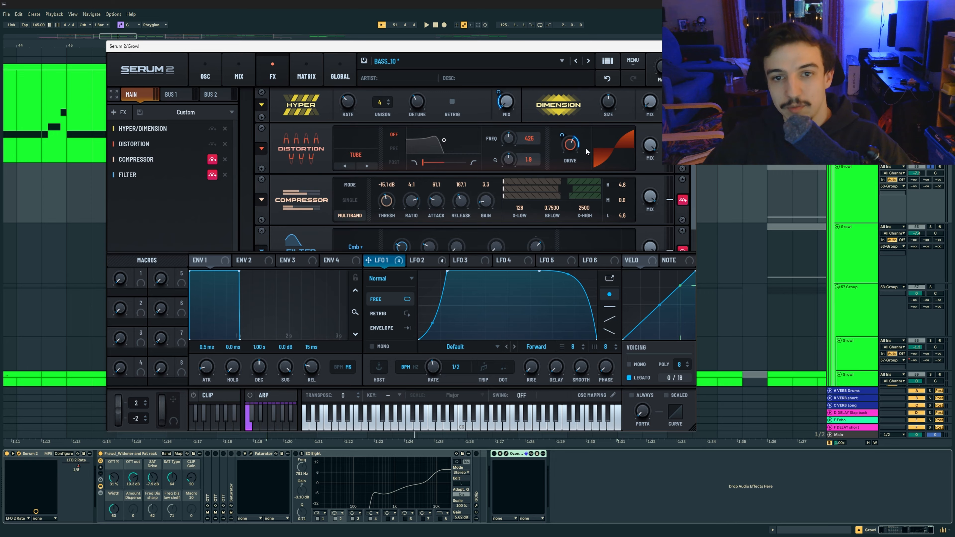
Play the bass with the Tube Distortion on, adding the multiband Compressor and the Cmb+ Filter one after the other.
key("space")
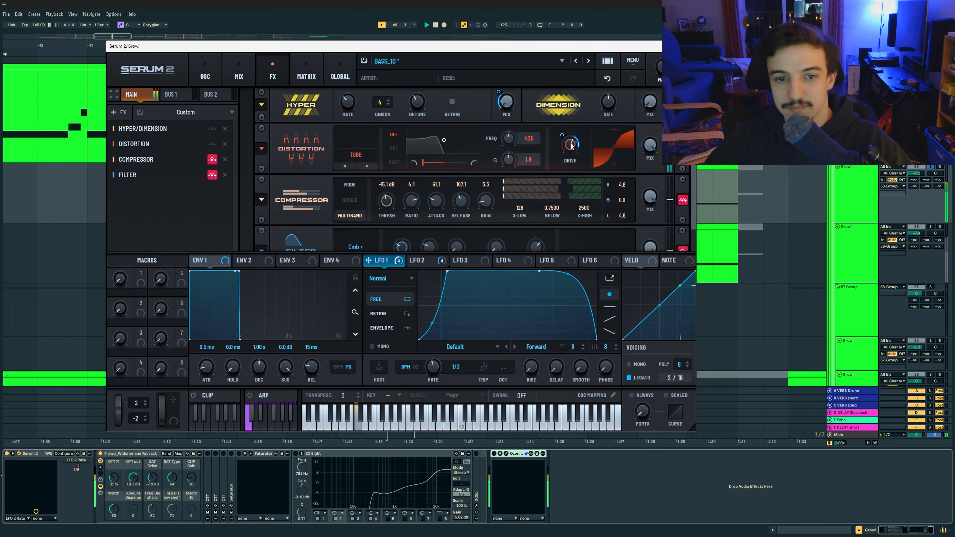
left_click(213, 160)
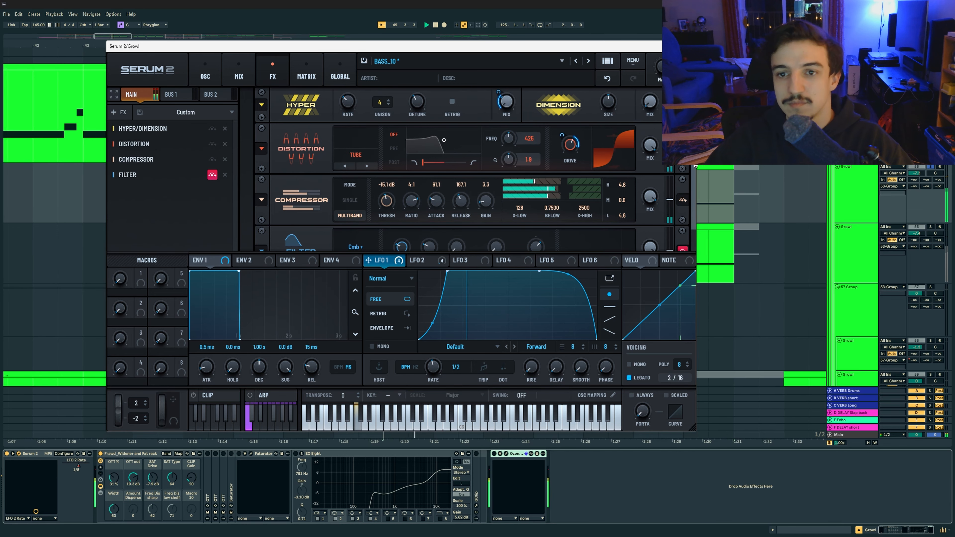
scroll(674, 221, "down", 1)
left_click(212, 175)
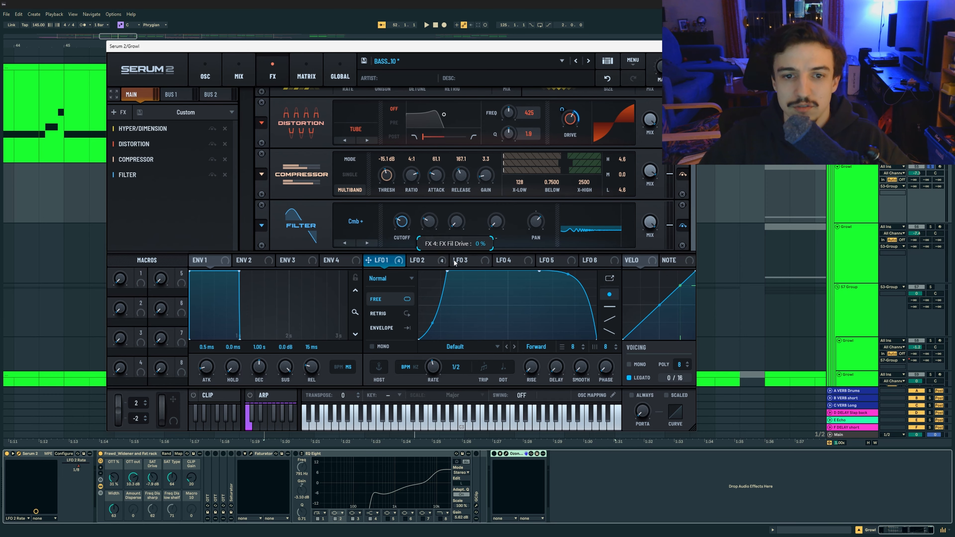
key("space")
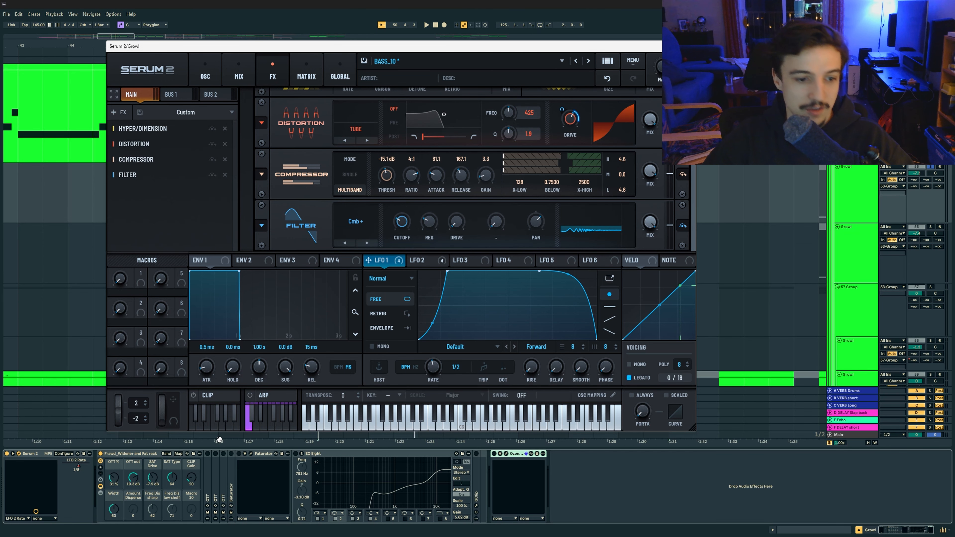
key("space")
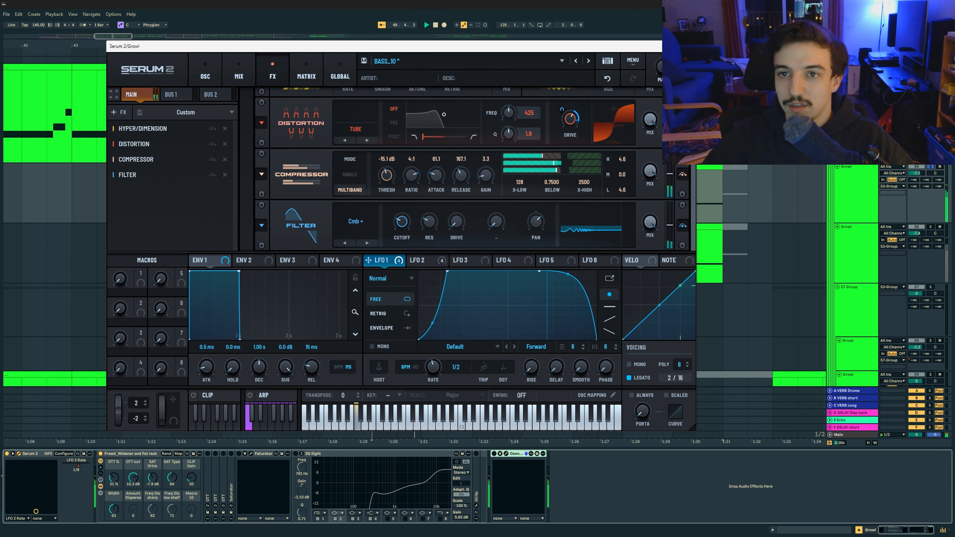
Turn on the three OTTs in the Growl chain, display the third one's settings, and play the bass through them.
left_click(220, 489)
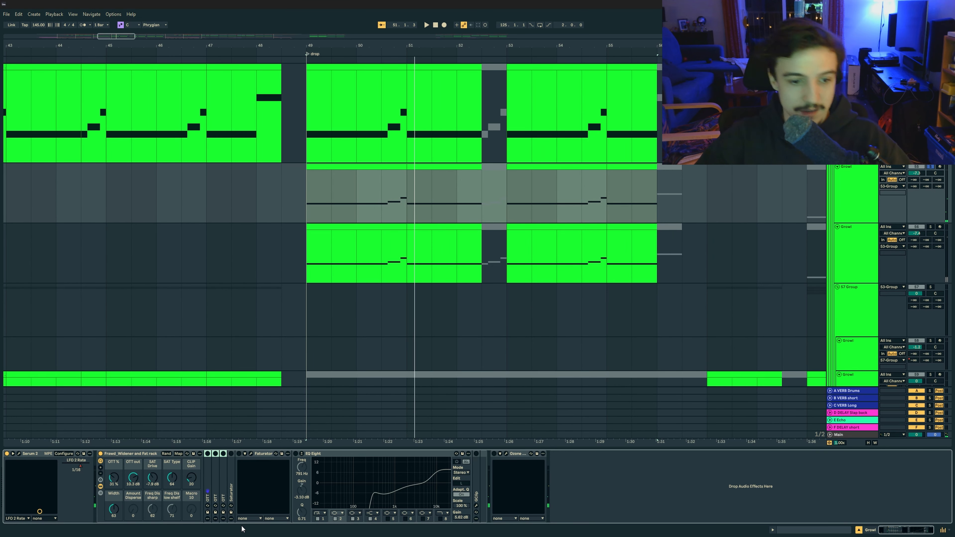
double_click(224, 462)
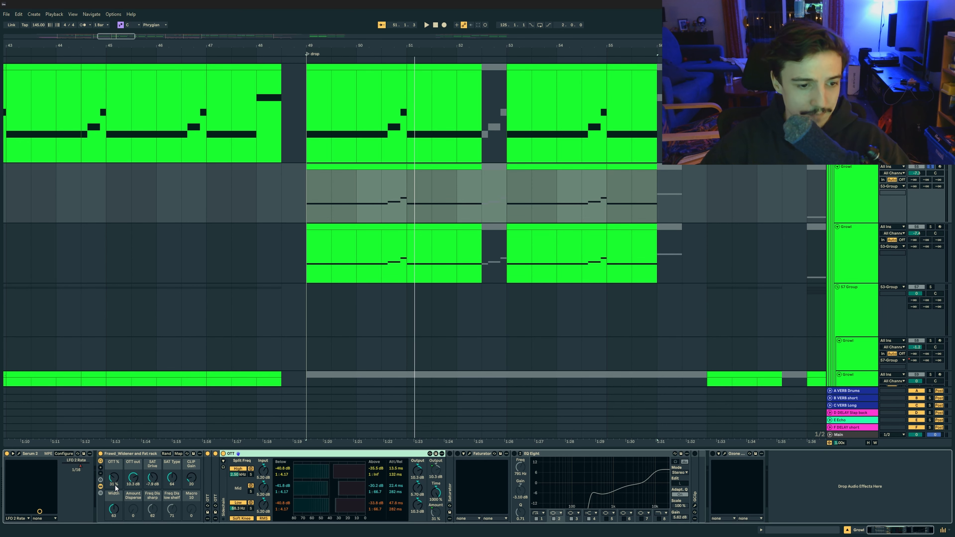
left_click(118, 476)
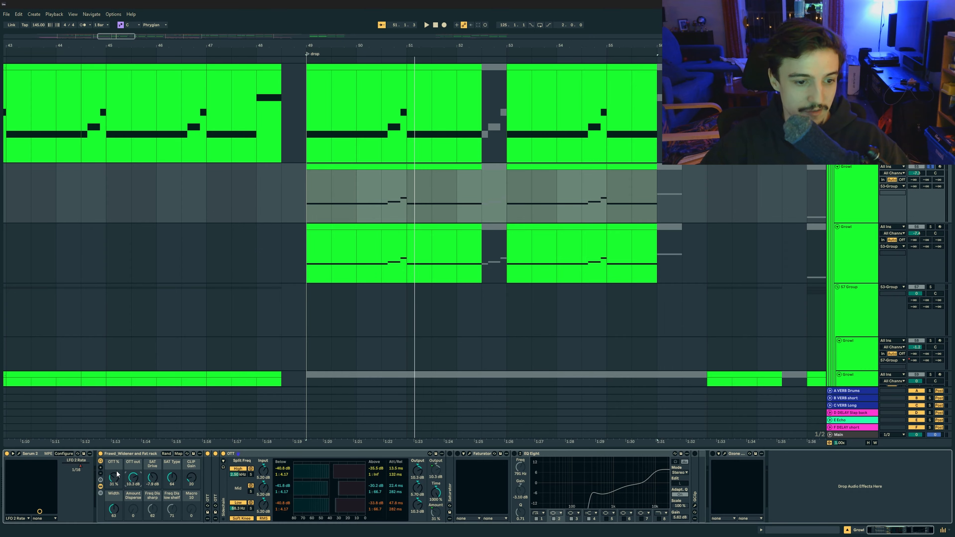
key("space")
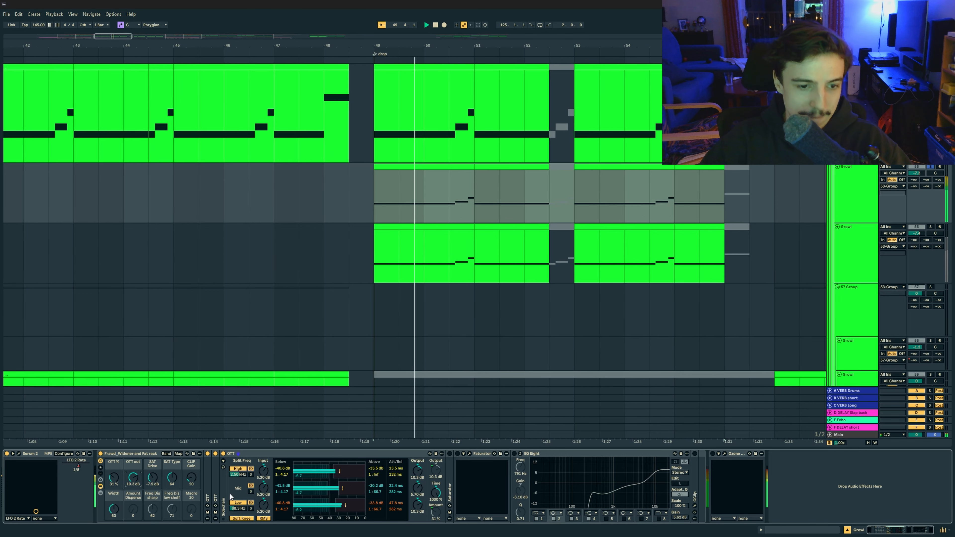
double_click(252, 453)
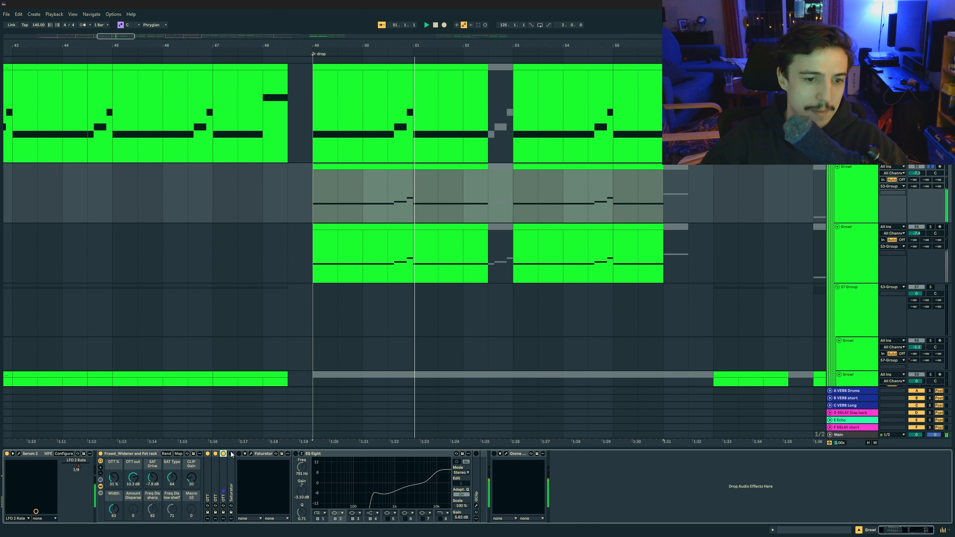
Turn on the Saturator with the rack's SAT Drive at -6.0 dB, compare the bass with it bypassed, and display its curve.
double_click(233, 476)
double_click(249, 453)
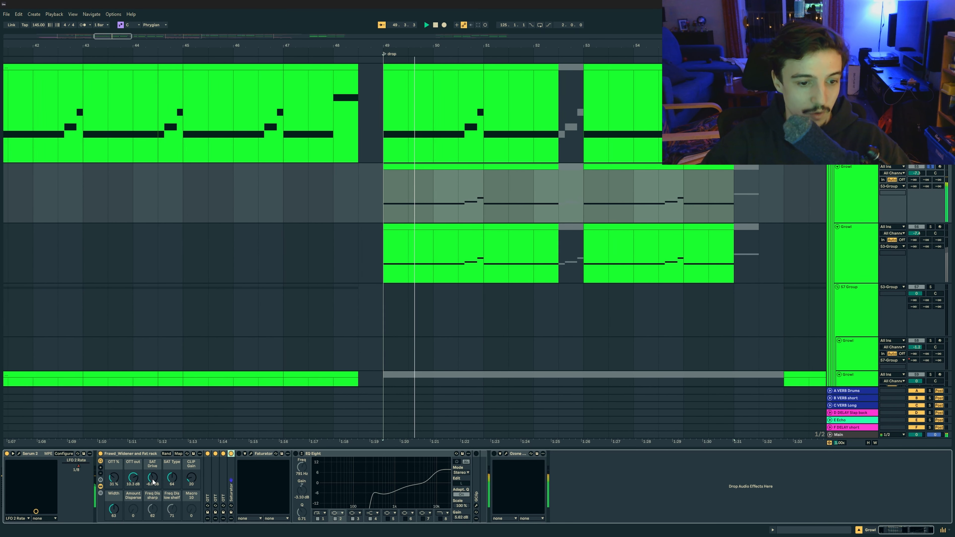
left_click(231, 454)
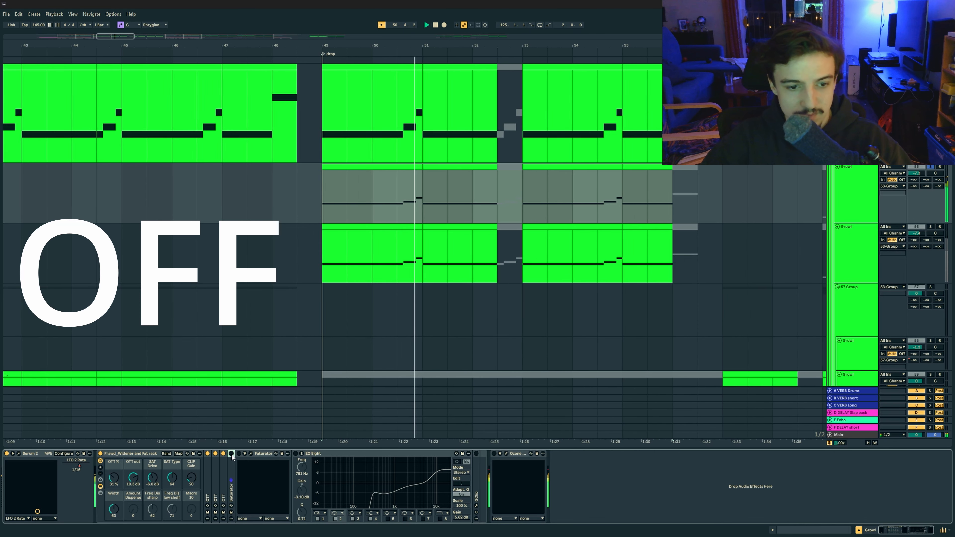
left_click(231, 454)
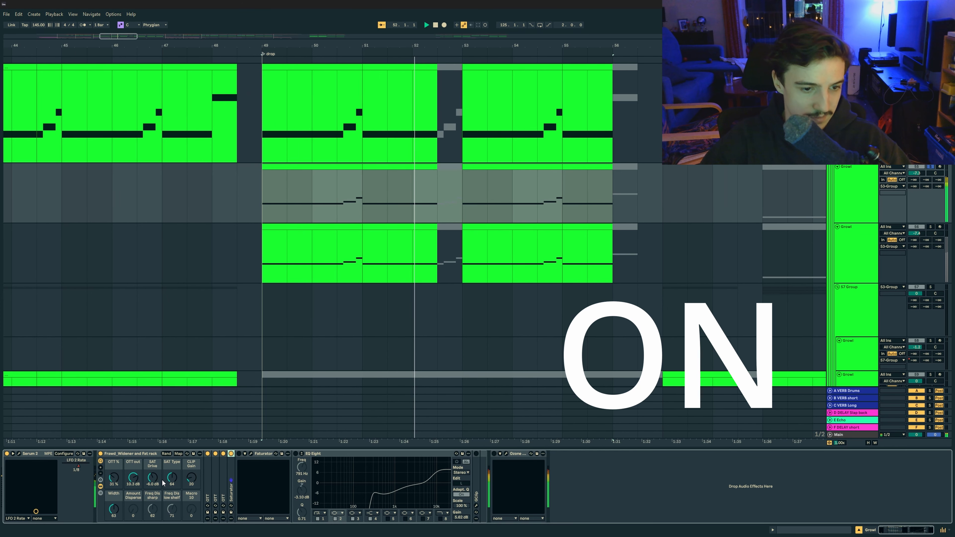
double_click(228, 472)
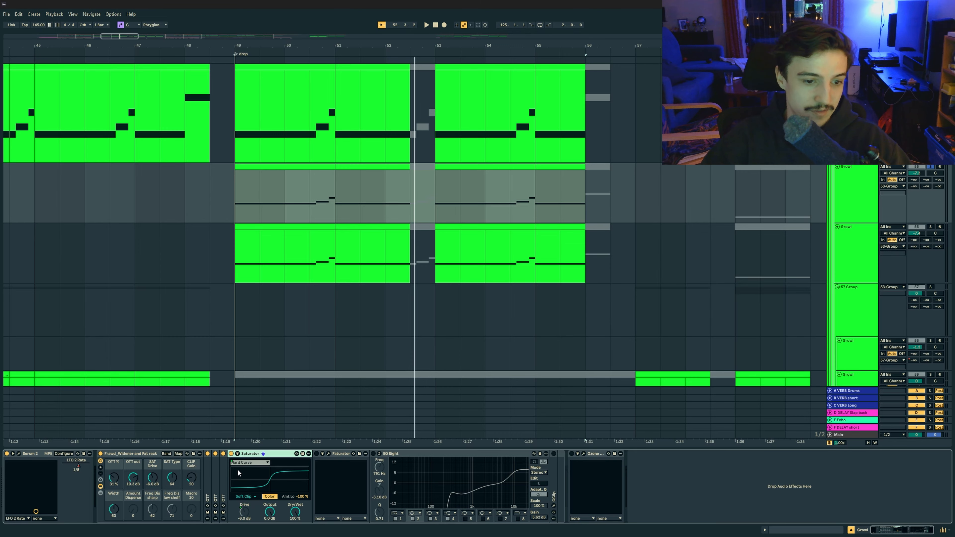
double_click(255, 454)
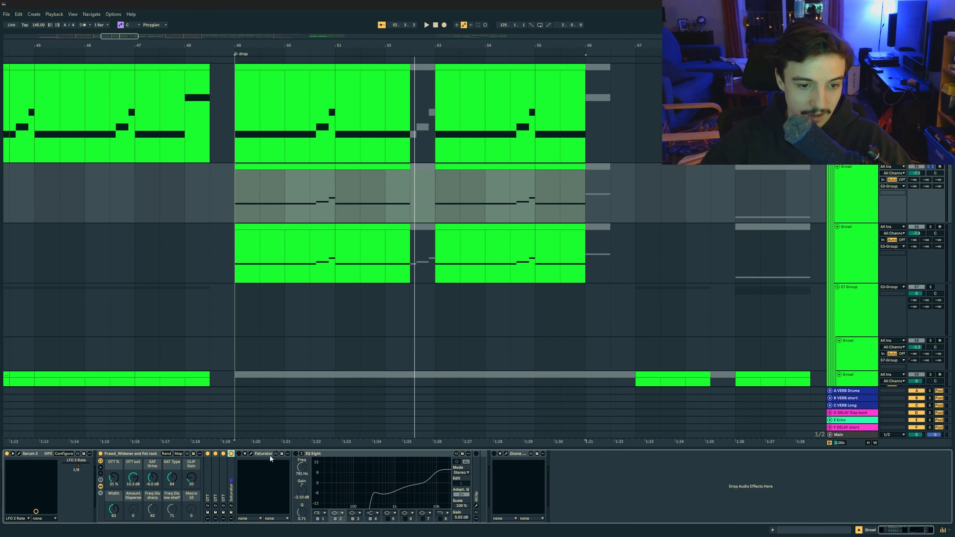
Turn on Faturator, display its drive and fuzz settings, and collapse the device and close its window.
left_click(251, 454)
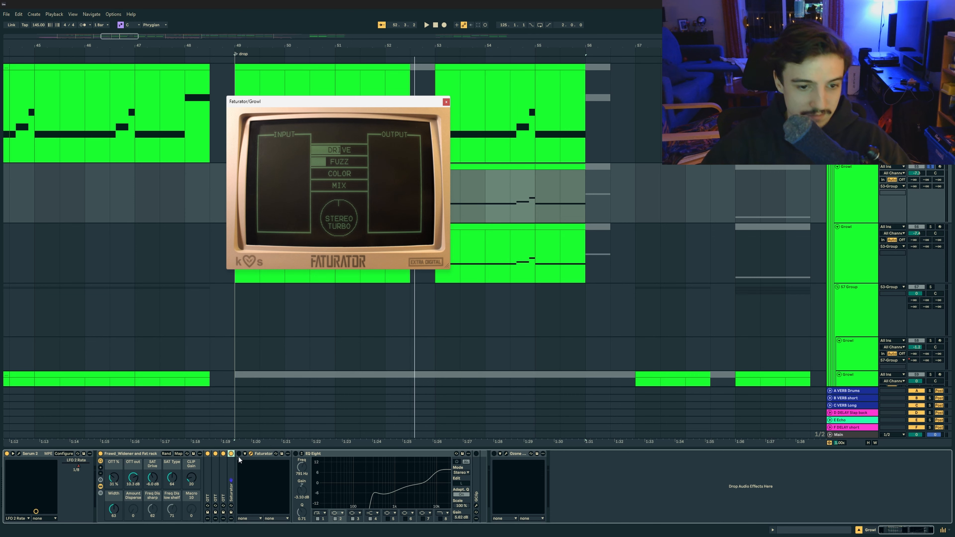
double_click(261, 454)
left_click(265, 454)
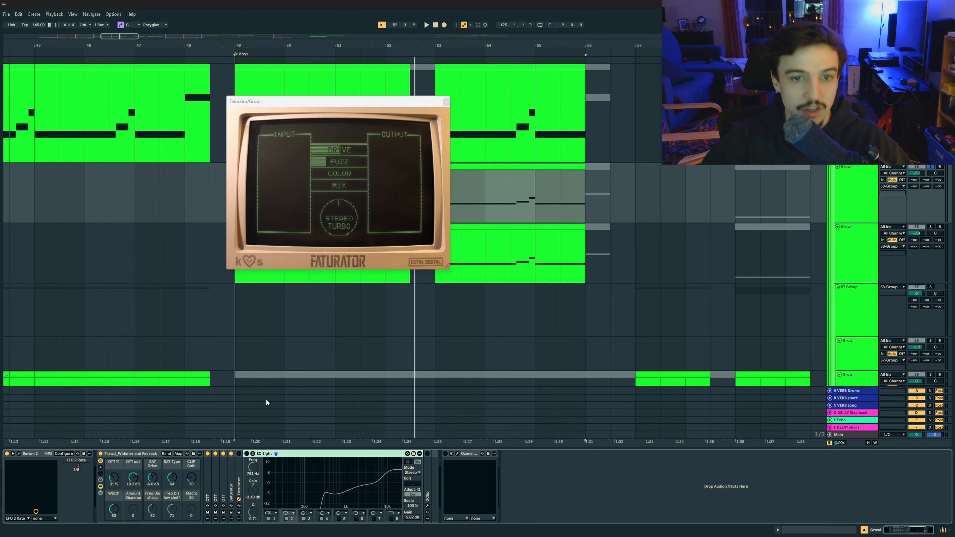
left_click(446, 102)
Play the Growl bass and turn on EQ Eight.
key("space")
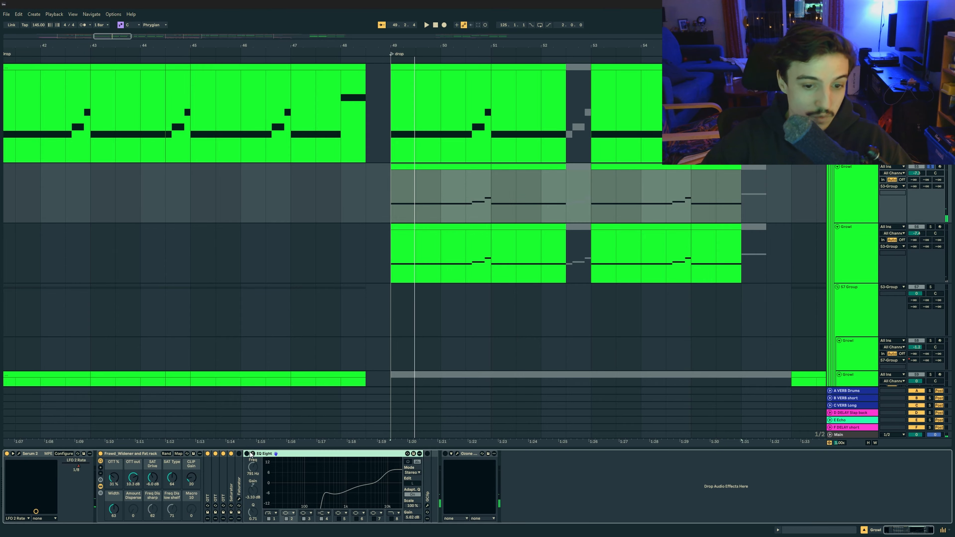
left_click(247, 454)
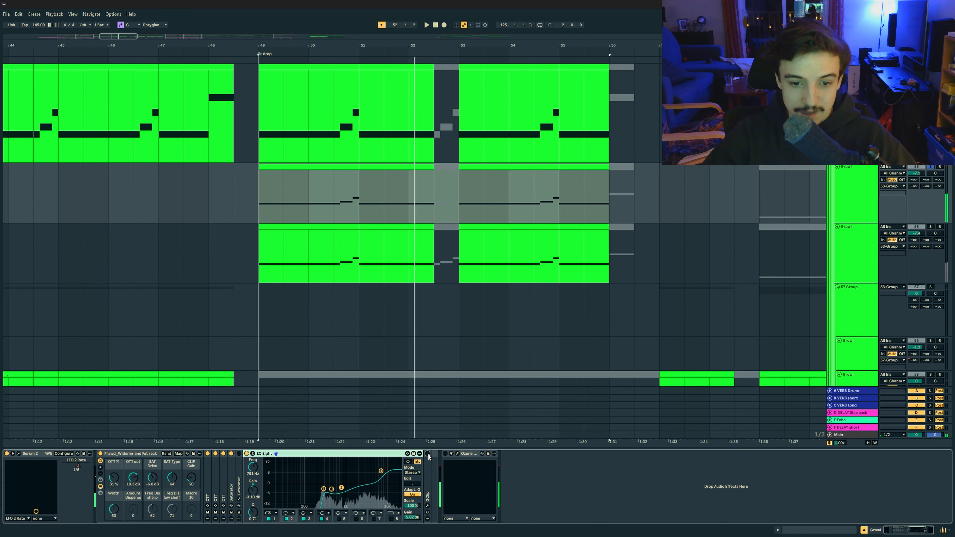
Turn on and expand GClip in the Growl chain and play the bass through it.
double_click(425, 473)
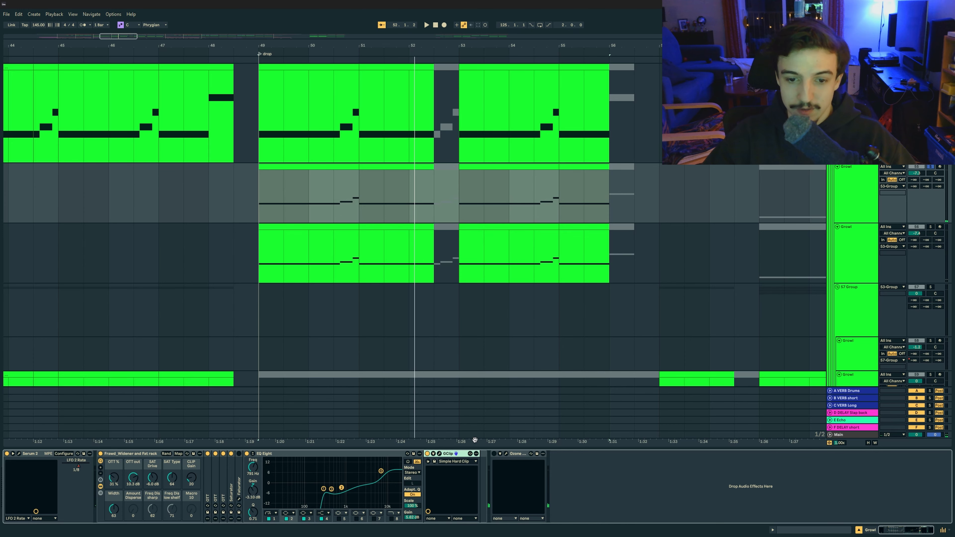
key("space")
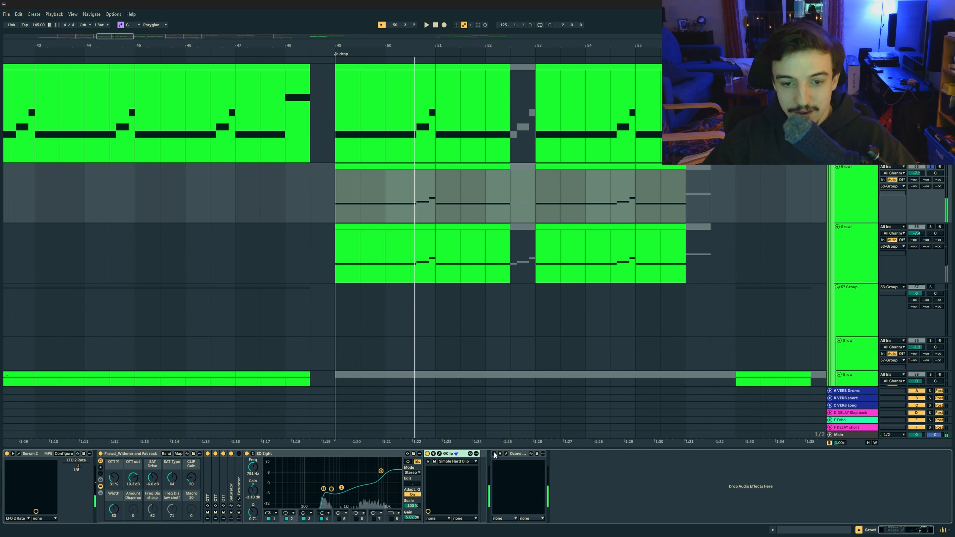
Turn on Ozone 12 Equalizer, display its curve while the bass plays, and close its window.
left_click(494, 453)
left_click(506, 454)
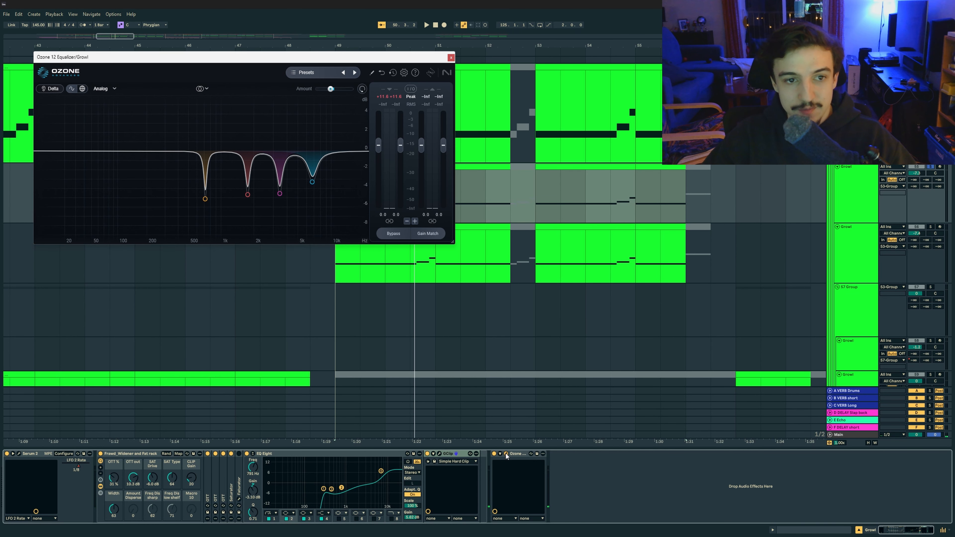
left_click(507, 455)
left_click(507, 454)
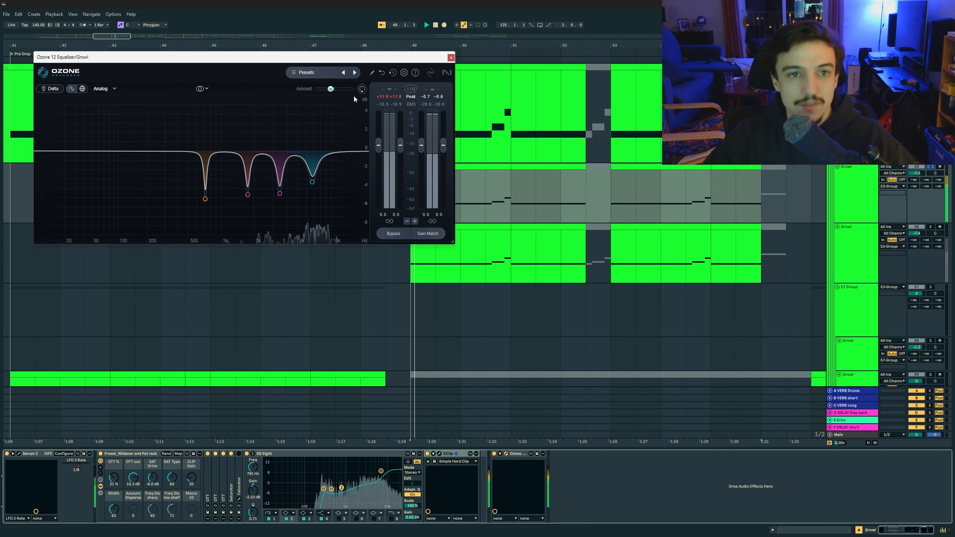
left_click_drag(329, 58, 495, 137)
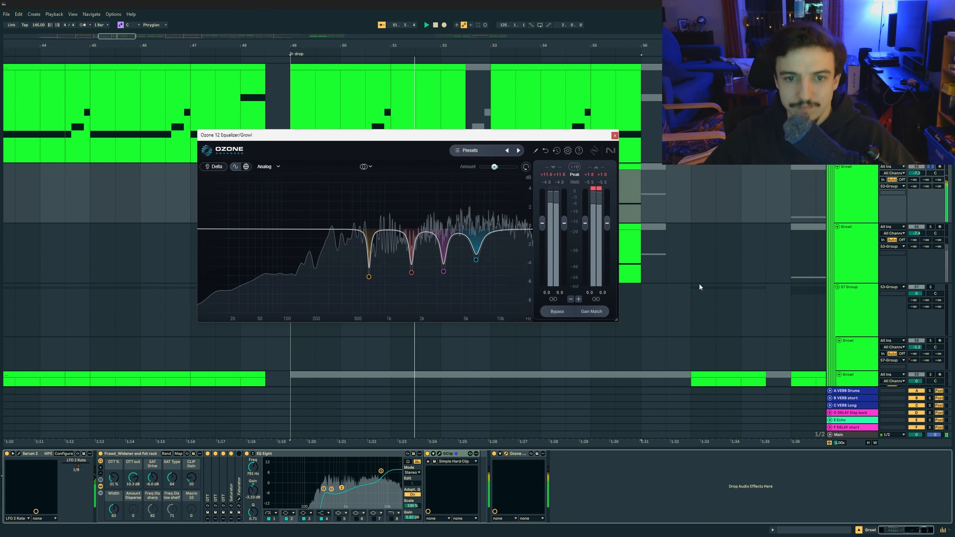
left_click(615, 135)
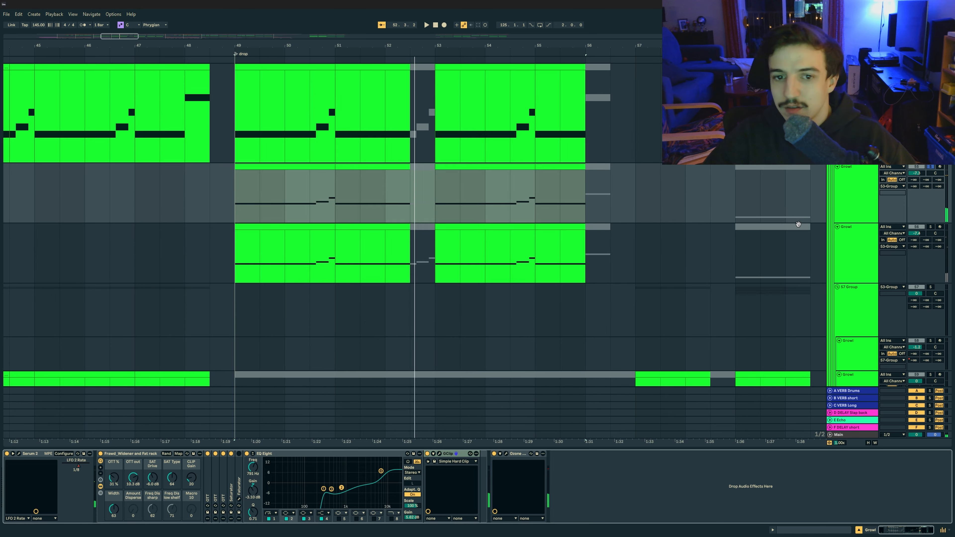
Select the third-layer Growl track and play it soloed from the start of the drop at bar 49.
scroll(621, 307, "down", 2)
left_click(856, 199)
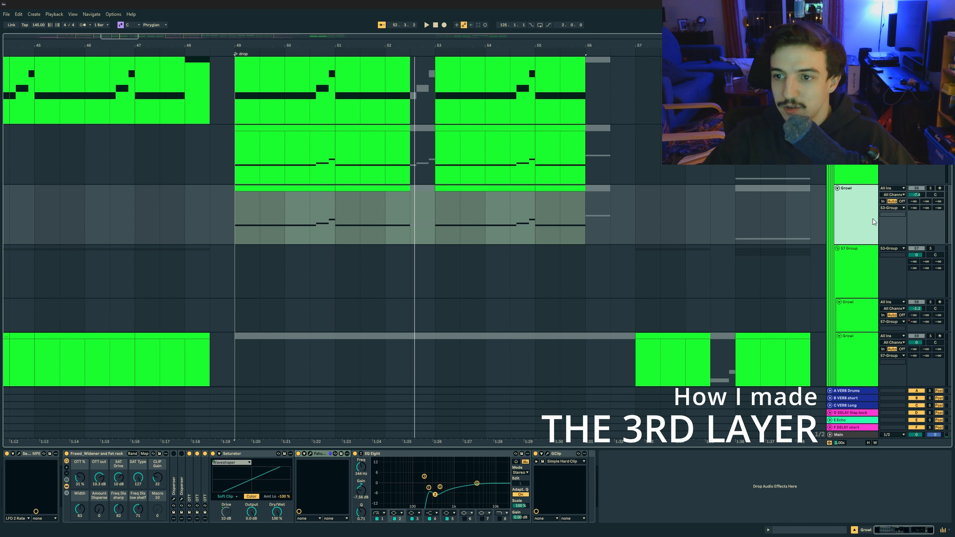
left_click(231, 205)
key("space")
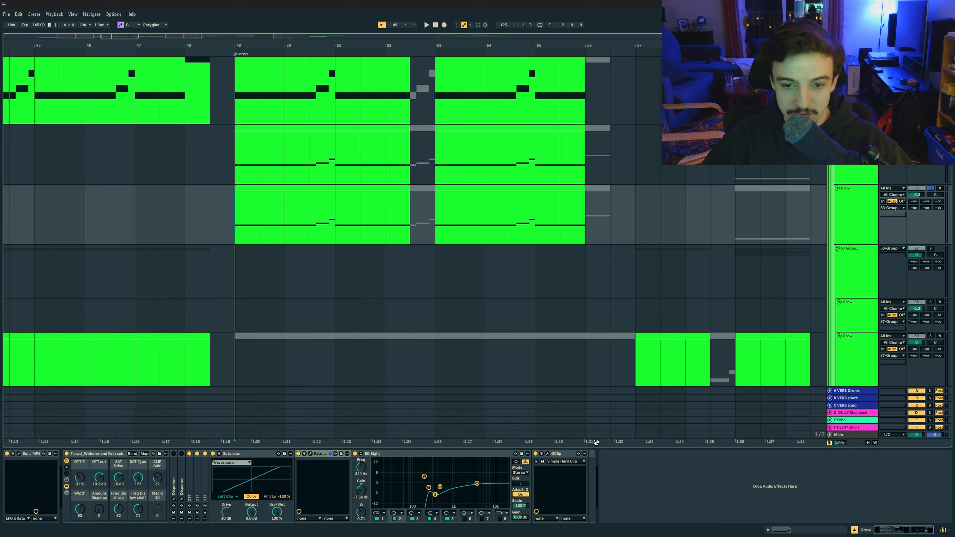
key("space")
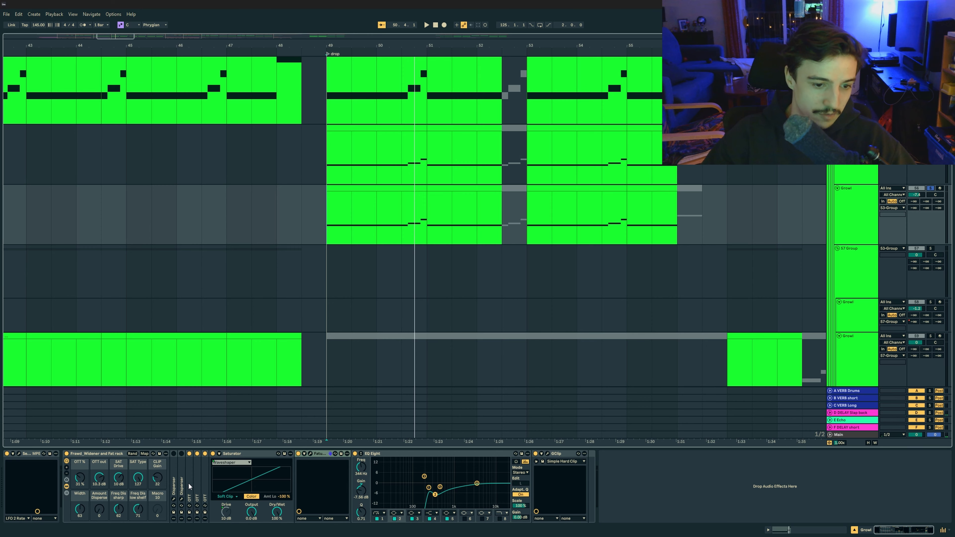
Delete the two Disperser devices from the third-layer Growl chain.
left_click(173, 453)
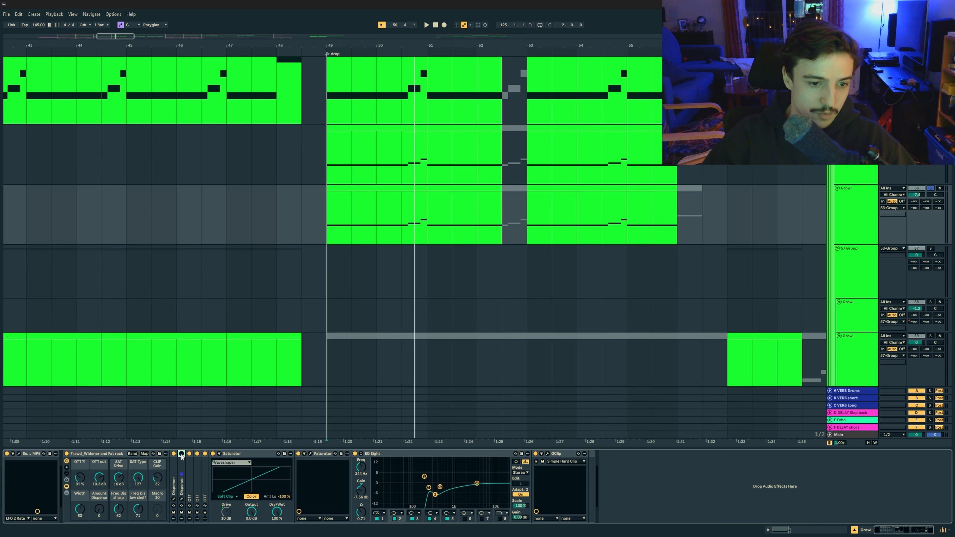
left_click(181, 500)
left_click(181, 500)
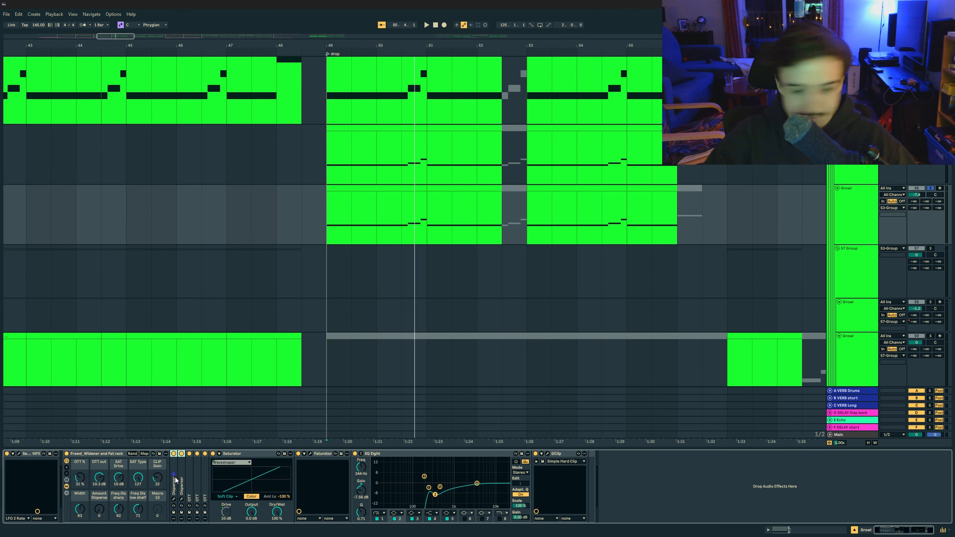
key("Delete")
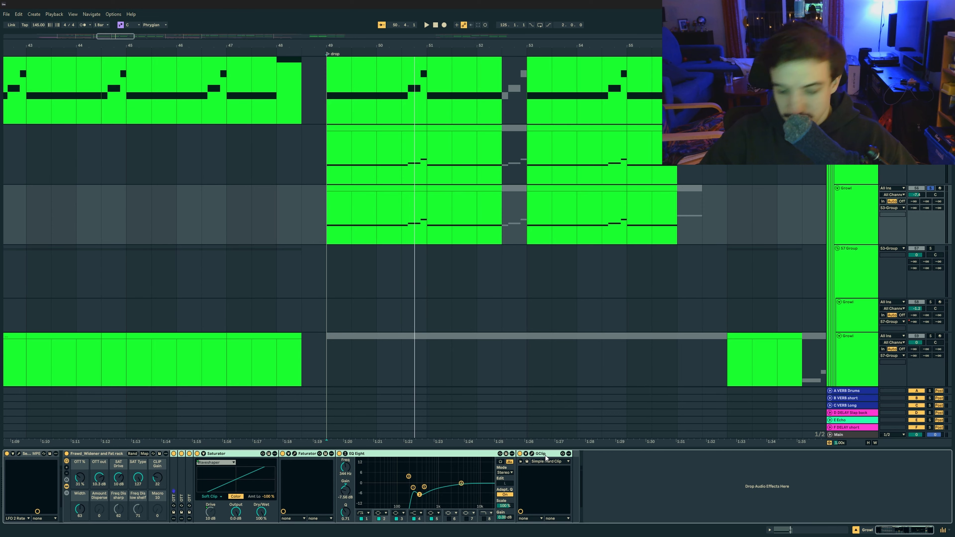
key("ctrl+z")
Open the third-layer Growl's Serum 2 oscillator page, turn on oscillator B, and display LFO 2's curve.
key("ctrl+alt+p")
left_click(226, 113)
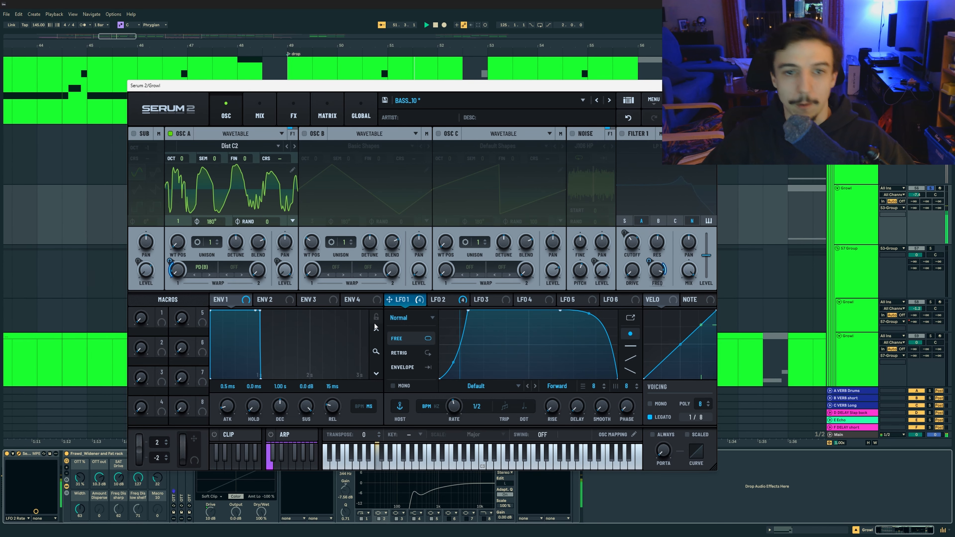
left_click(349, 189)
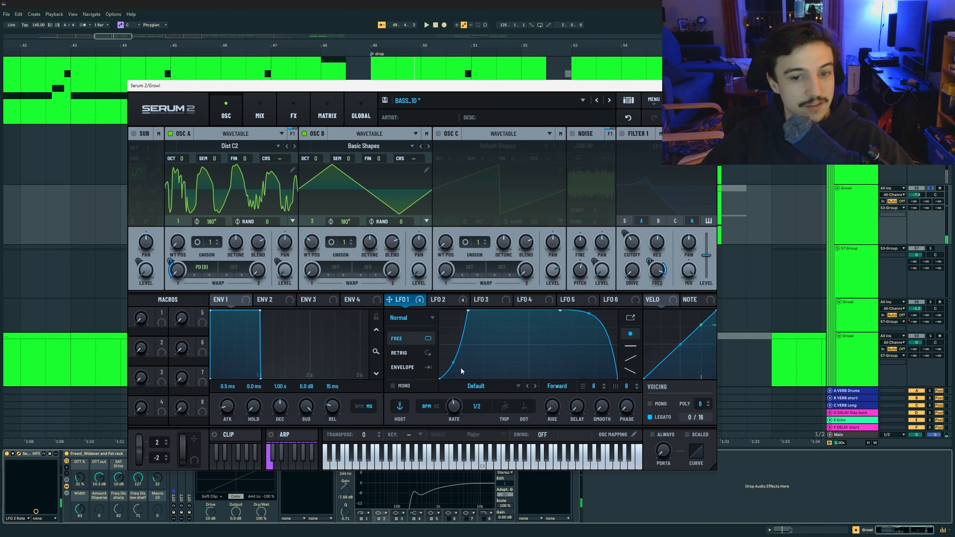
left_click(443, 299)
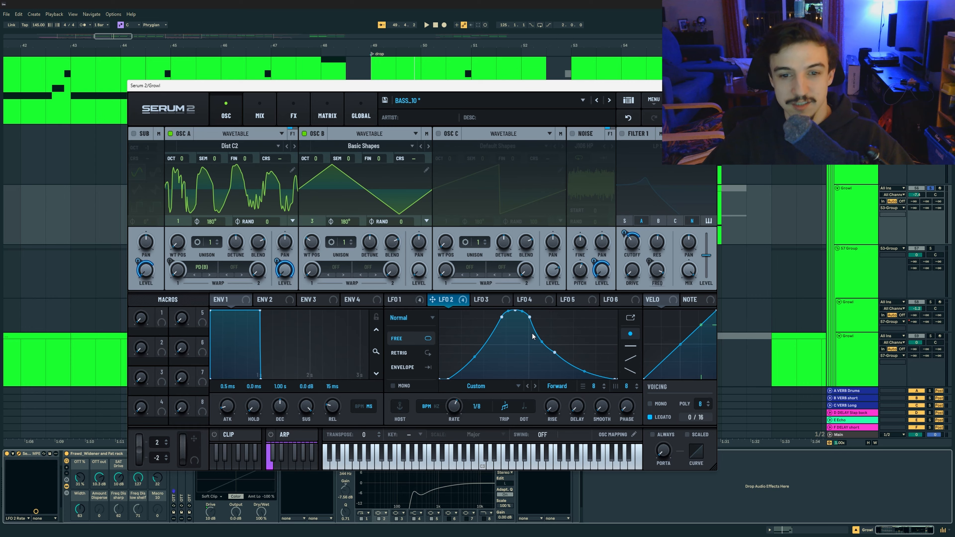
Look at the Froggy bass track's devices and return to the third-layer Growl's Serum 2 patch.
left_click(854, 91)
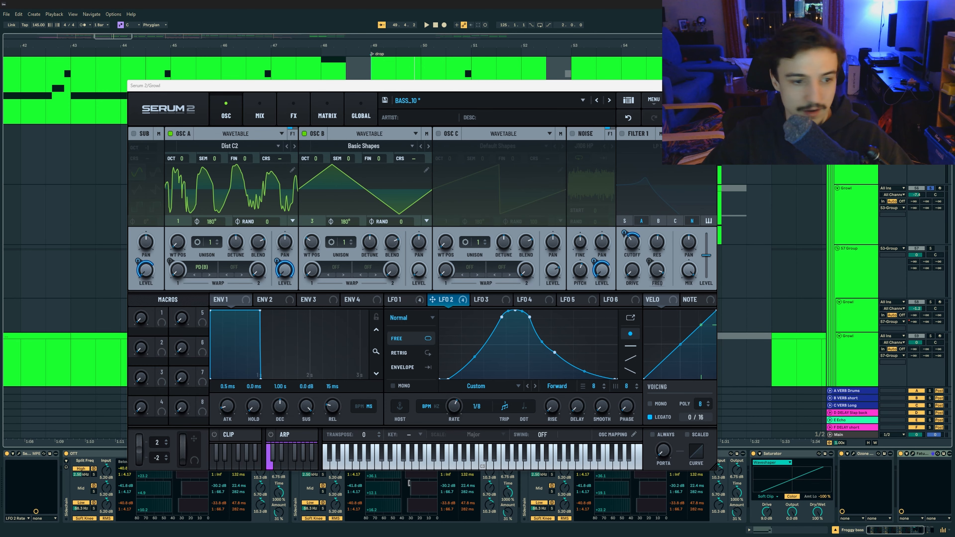
left_click_drag(732, 90, 685, 50)
left_click(700, 49)
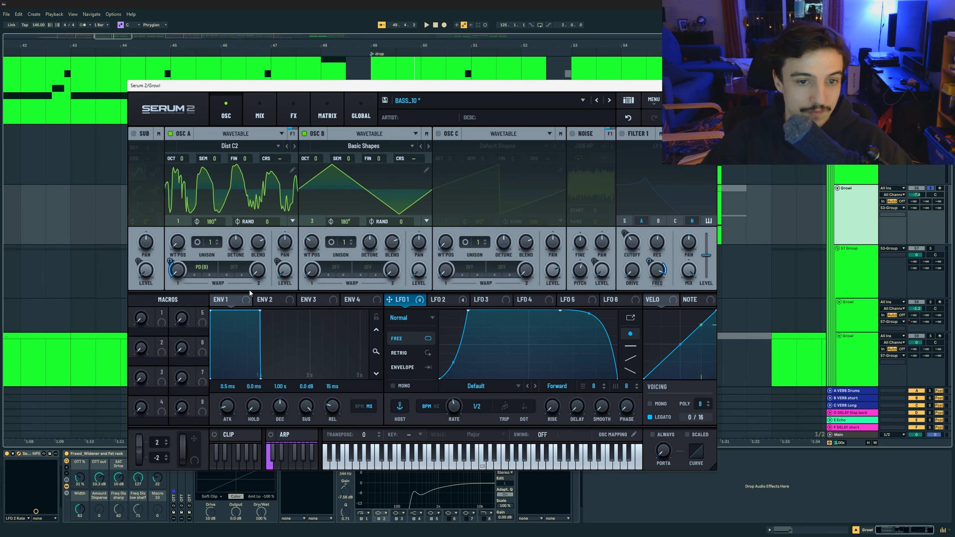
Play the Growl bass with LFO 1 displayed and set oscillator B's first warp mode to Sync.
key("space")
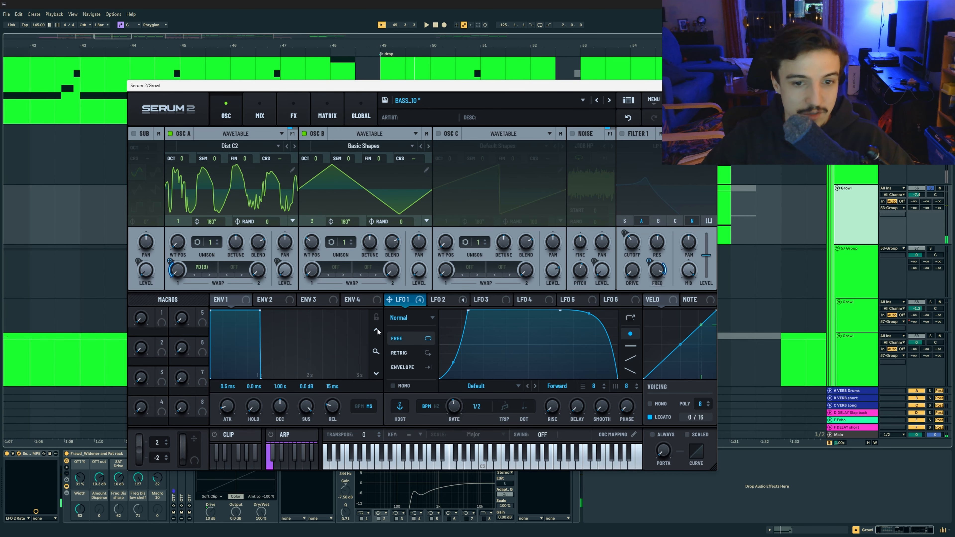
mouse_move(447, 300)
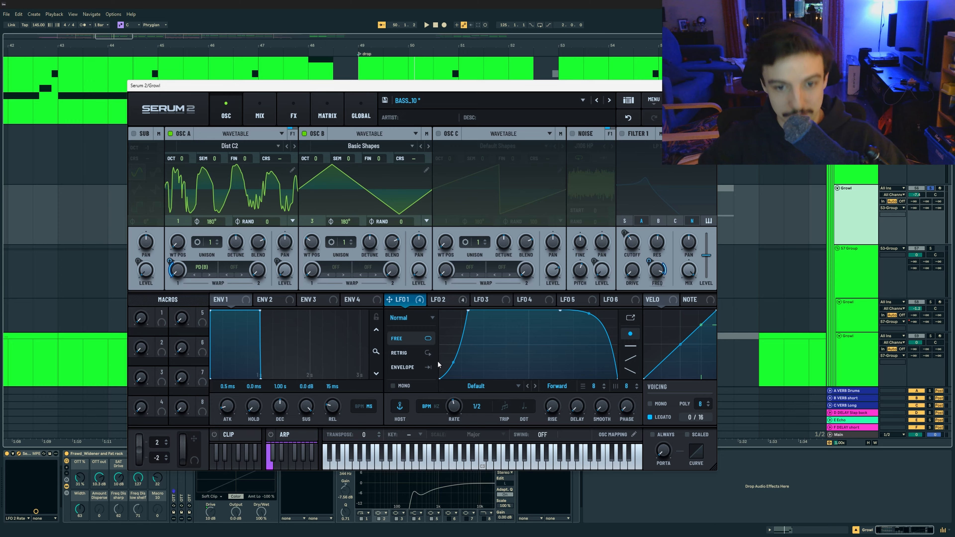
key("space")
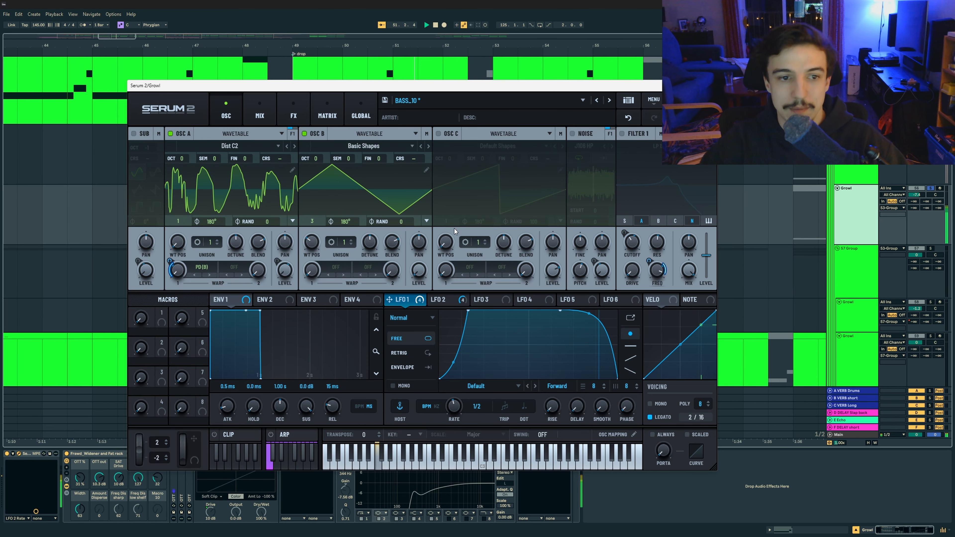
left_click(335, 267)
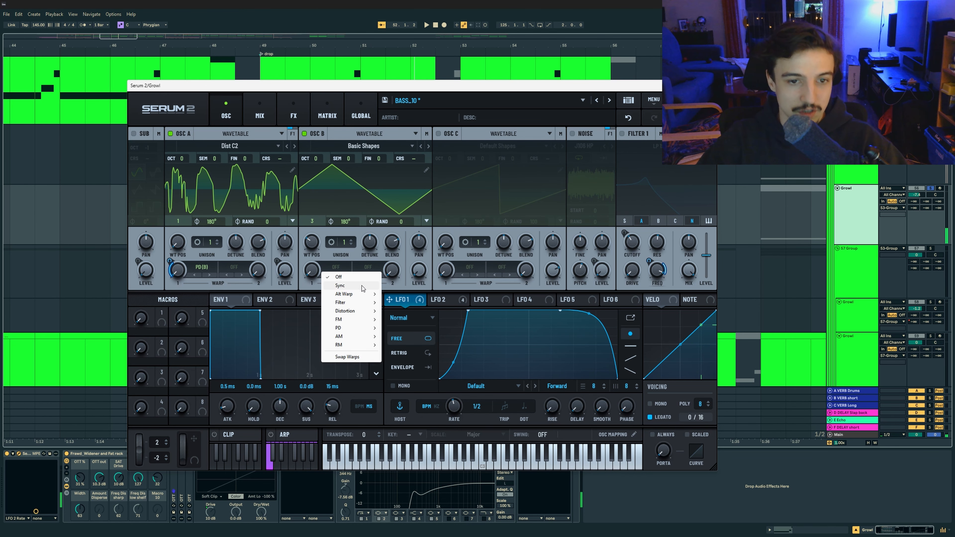
left_click(340, 280)
Try modulating oscillator B's Sync warp with LFO 1 at about 43%, and remove that modulator.
left_click_drag(389, 300, 311, 270)
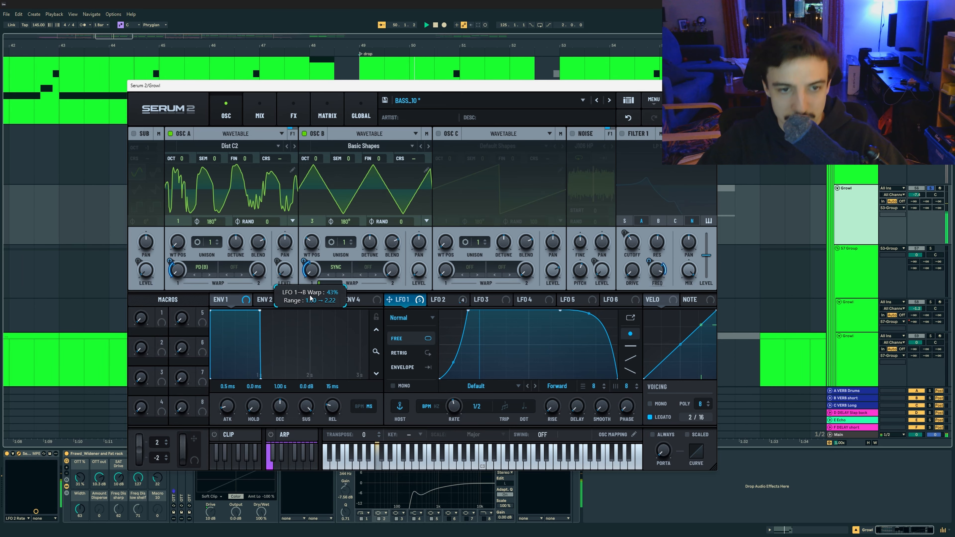
right_click(315, 270)
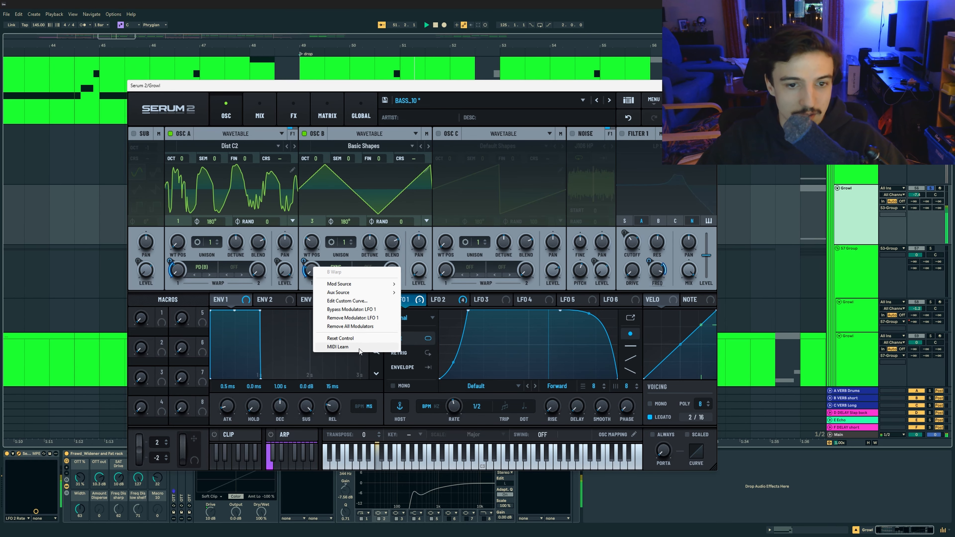
left_click(353, 318)
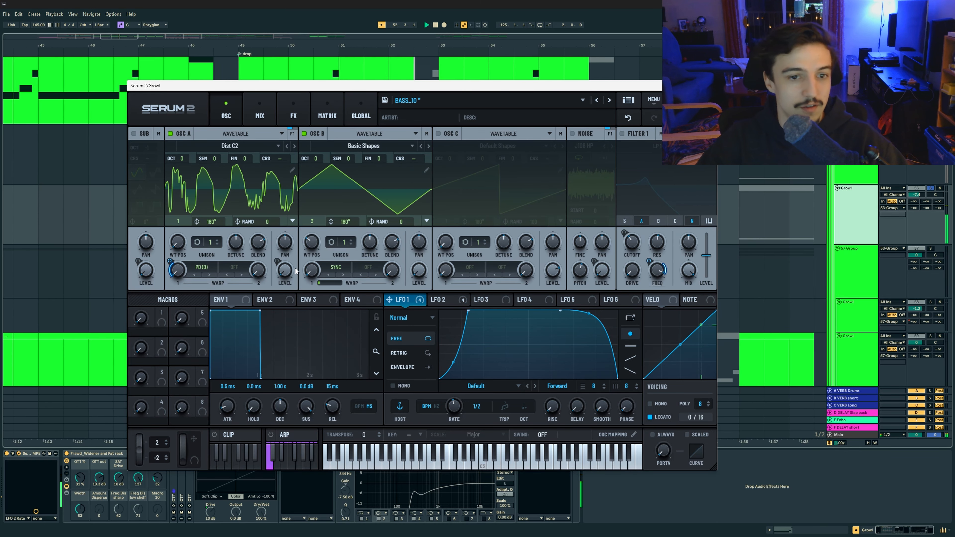
Turn on Filter 1 and display the LFO 2 and LFO 1 curves that modulate it.
left_click(461, 304)
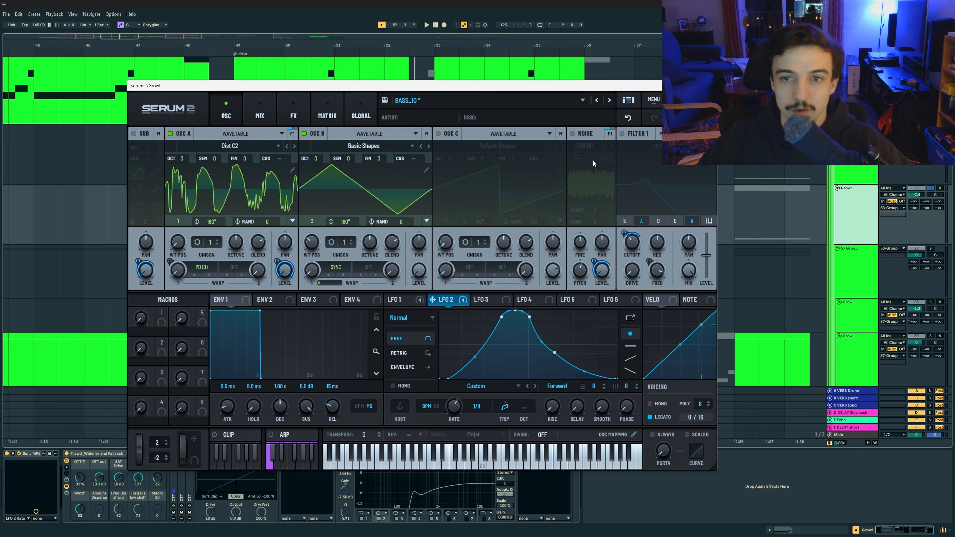
left_click(623, 133)
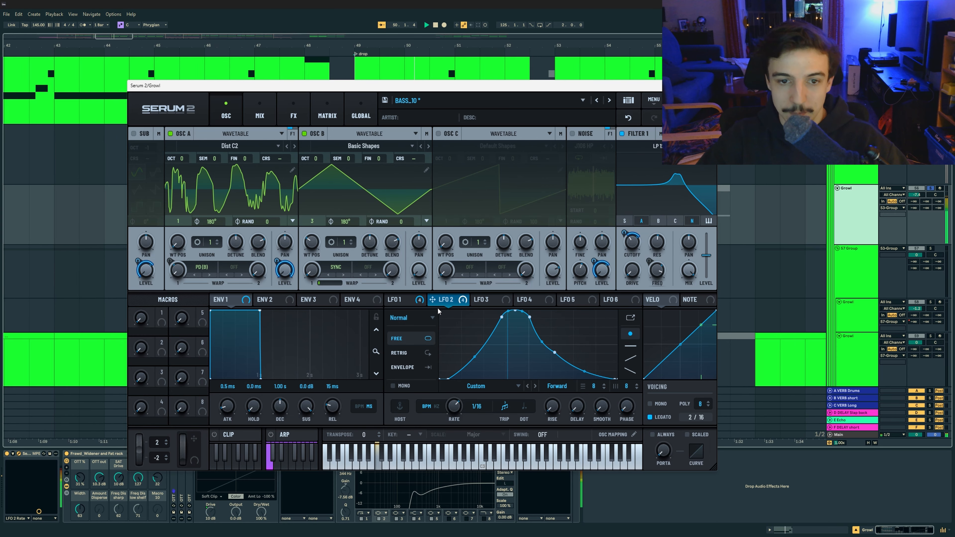
left_click(400, 300)
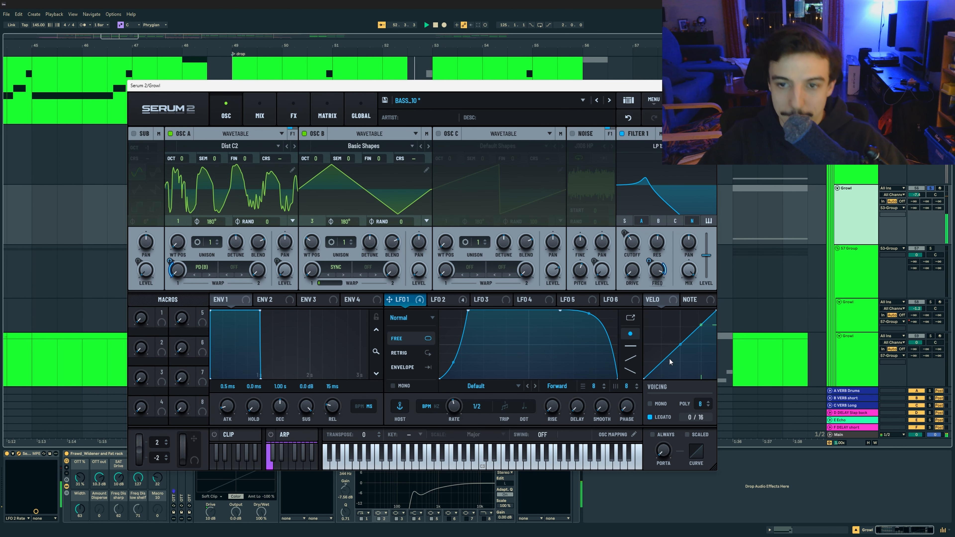
mouse_move(662, 277)
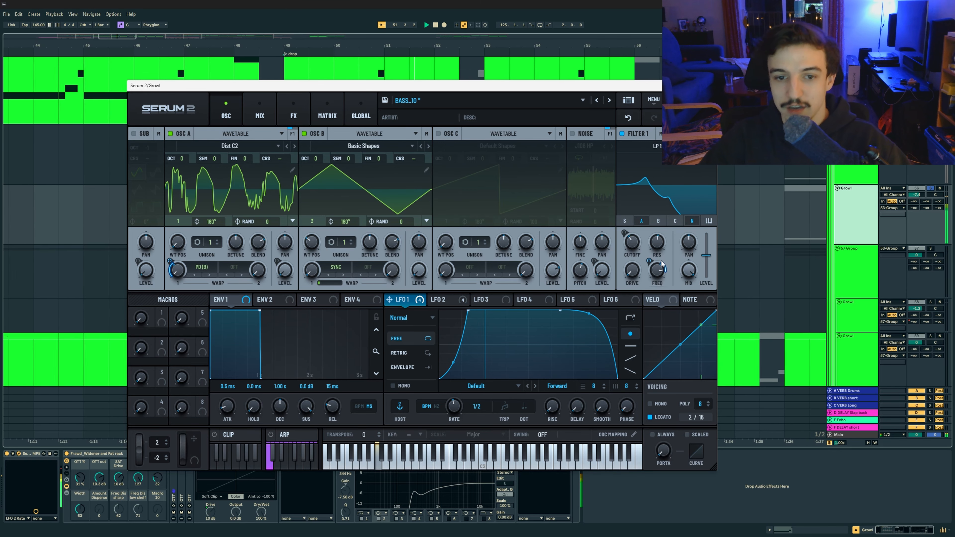
left_click(622, 133)
left_click(622, 133)
Compare the bass with LFO 1's modulation of Filter 1's second frequency control bypassed and restored.
right_click(657, 270)
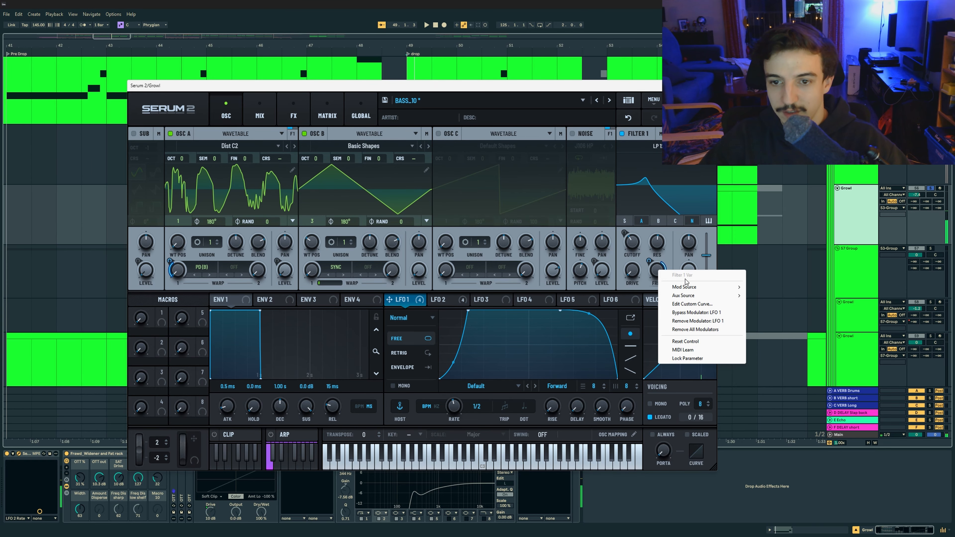
left_click(754, 320)
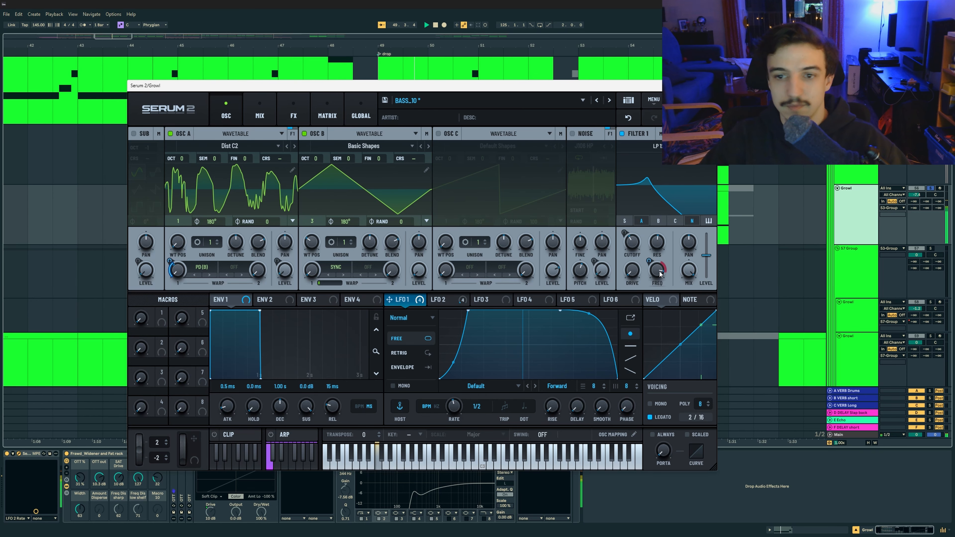
mouse_move(660, 271)
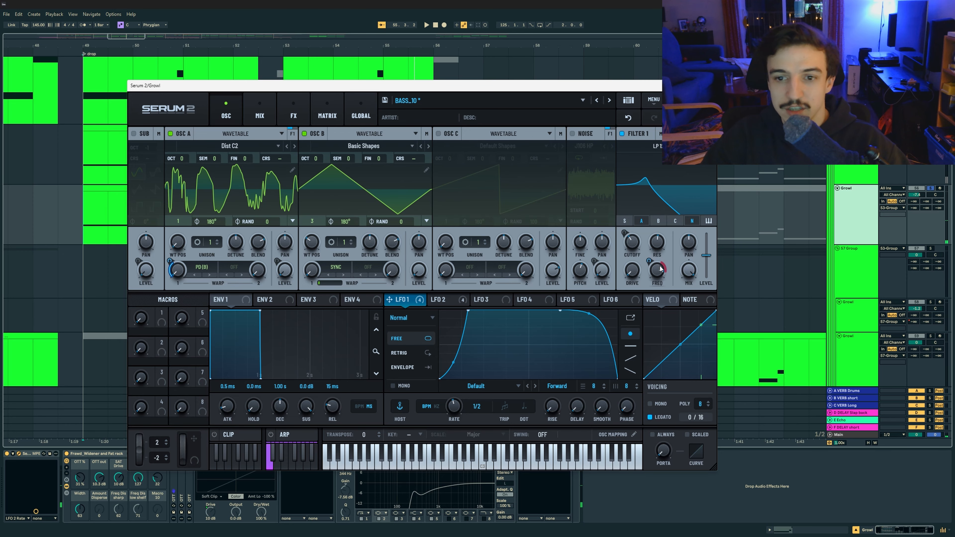
right_click(658, 274)
left_click(701, 328)
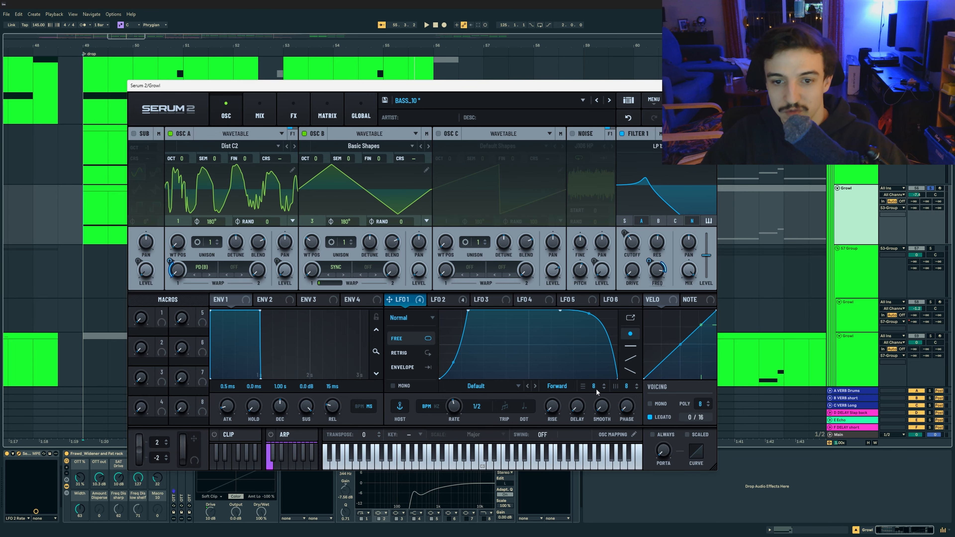
key("space")
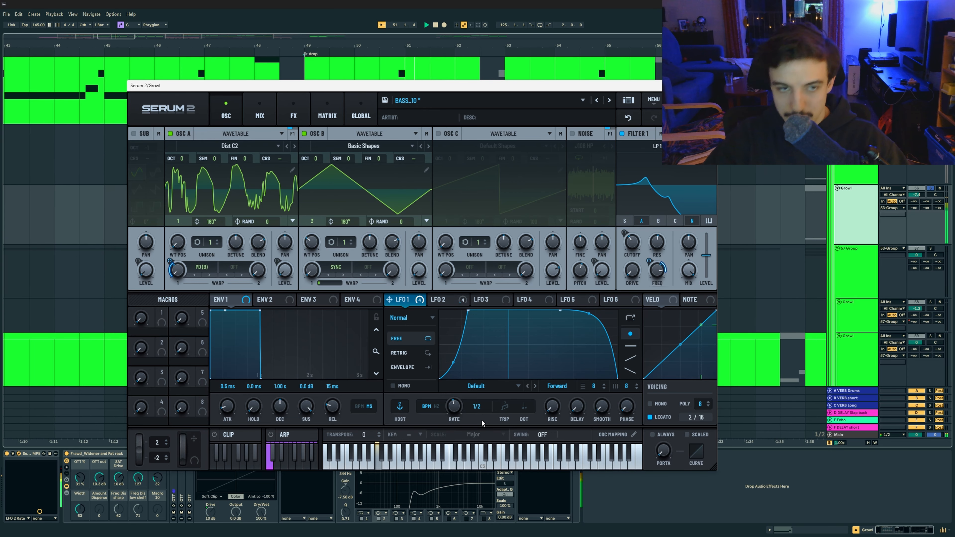
Display Serum 2's effects page and turn off Hyper/Dimension.
left_click(260, 113)
left_click(294, 113)
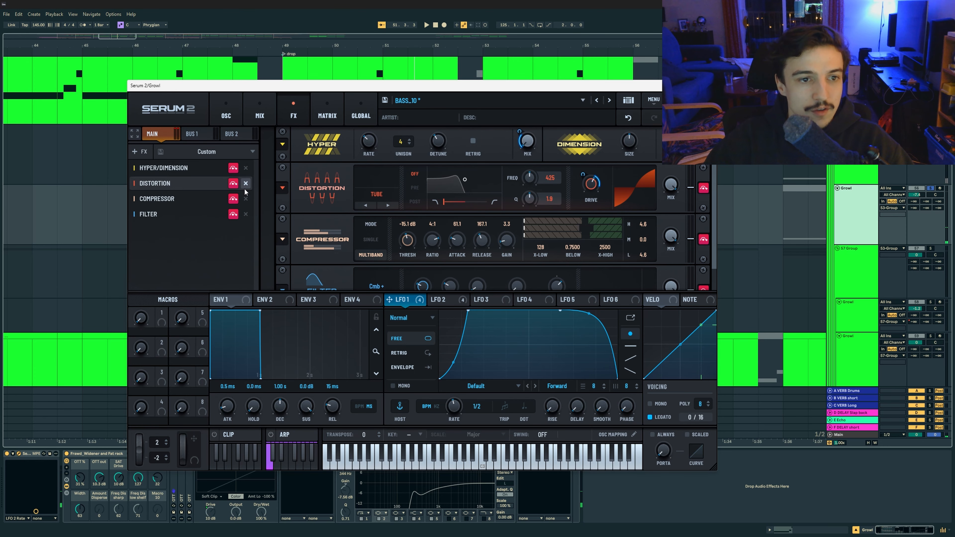
left_click(234, 168)
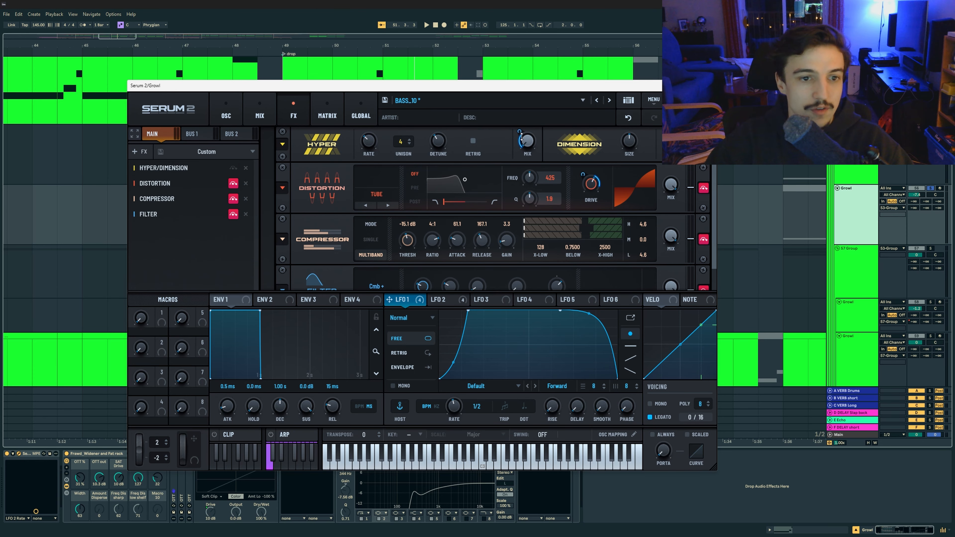
Turn on the Distortion module in the Serum 2 effects chain and try its mix while auditioning the bass.
key("space")
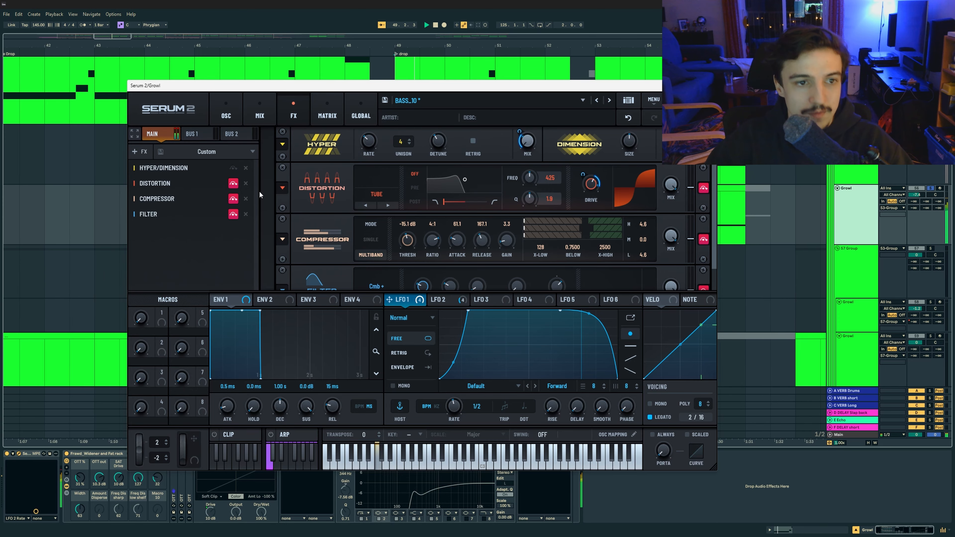
left_click(234, 183)
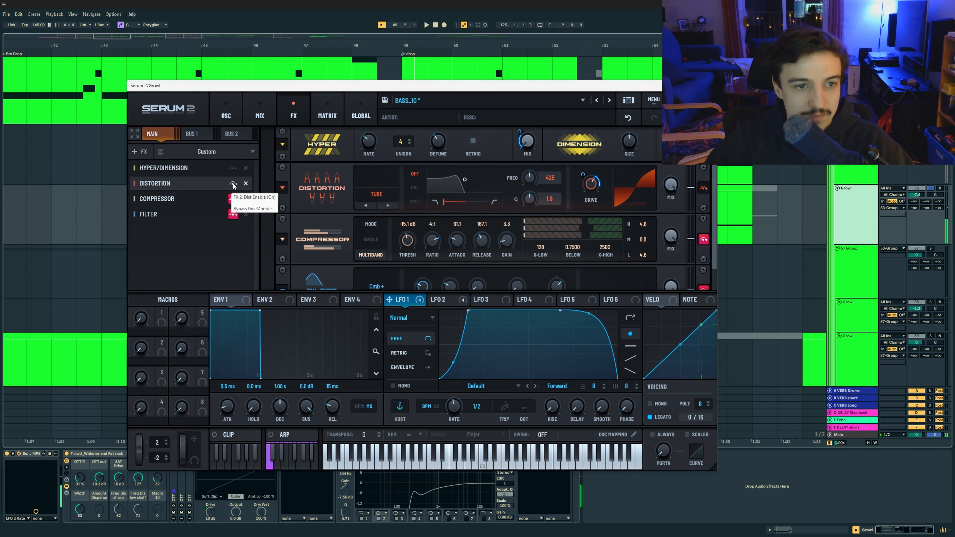
left_click(230, 184)
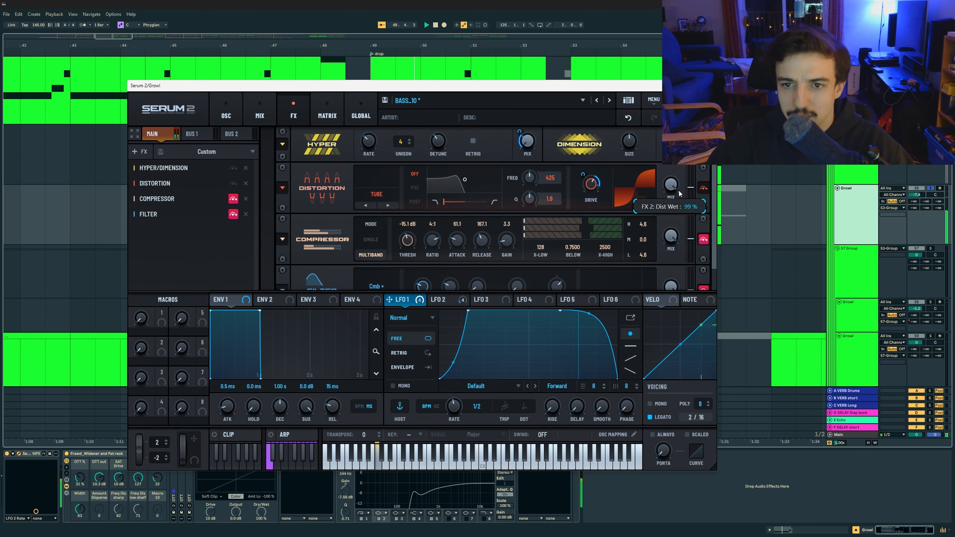
left_click_drag(672, 190, 682, 180)
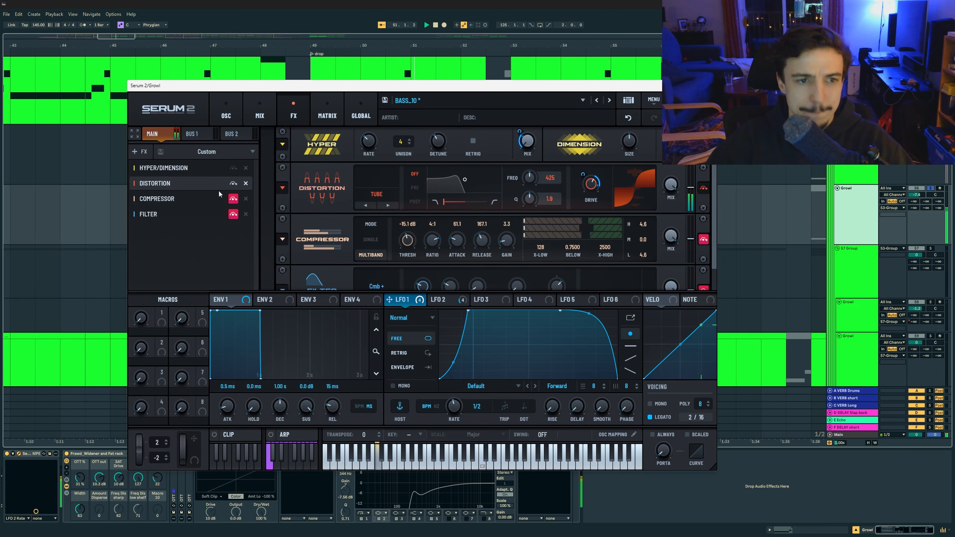
Turn on the Compressor and Filter modules in the Serum 2 effects chain and play the bass through them.
left_click(233, 199)
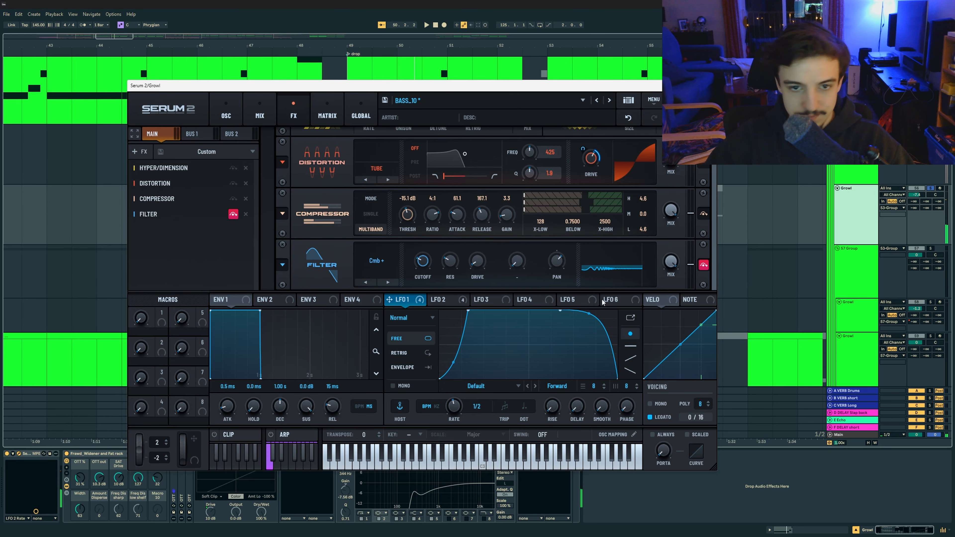
left_click(218, 220)
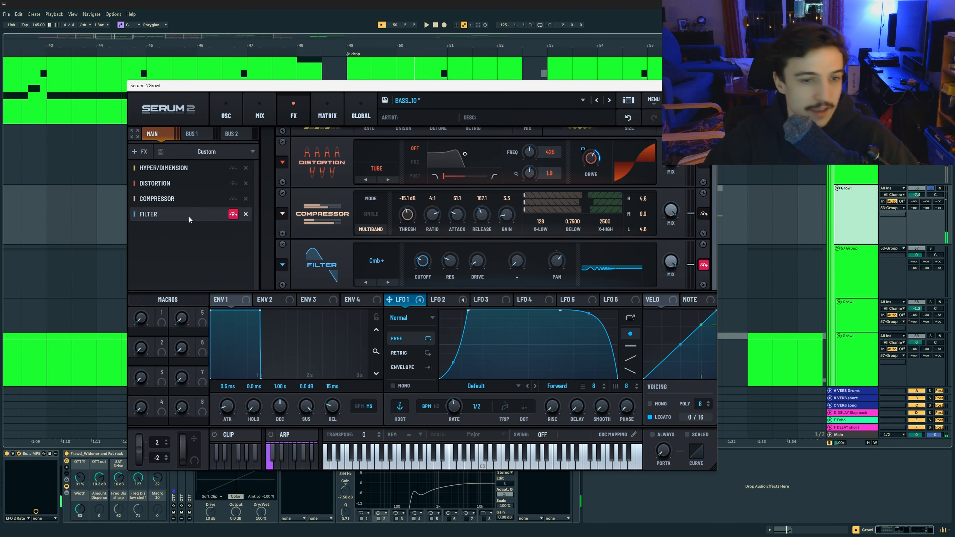
left_click(234, 216)
key("space")
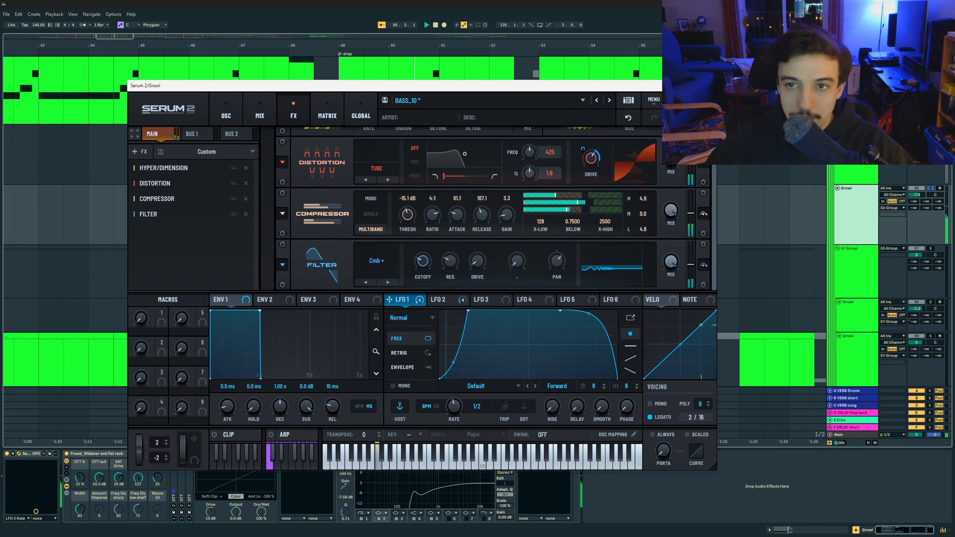
Hide the Serum 2 window and turn on the OTT devices and Saturator in the Growl chain while auditioning the bass.
key("ctrl+alt+p")
left_click(174, 463)
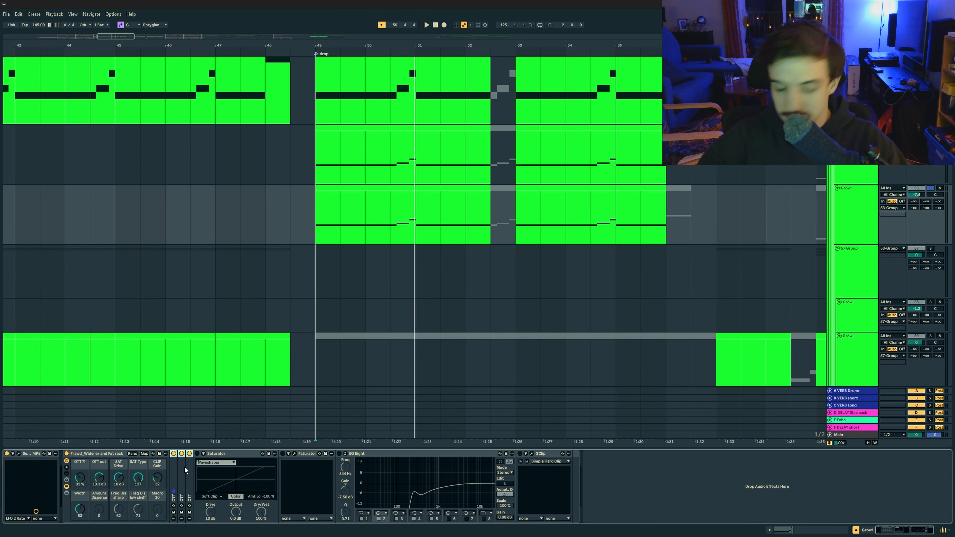
key("space")
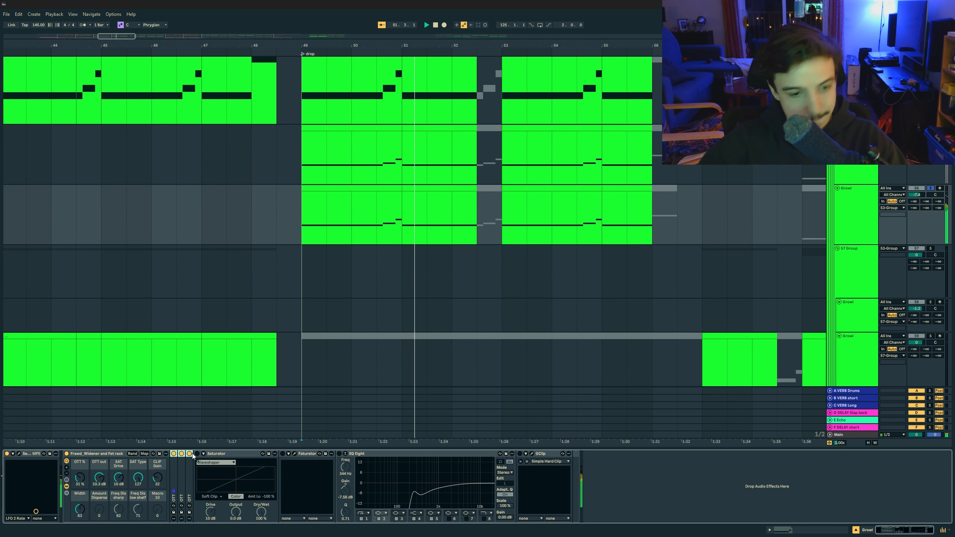
left_click(236, 457)
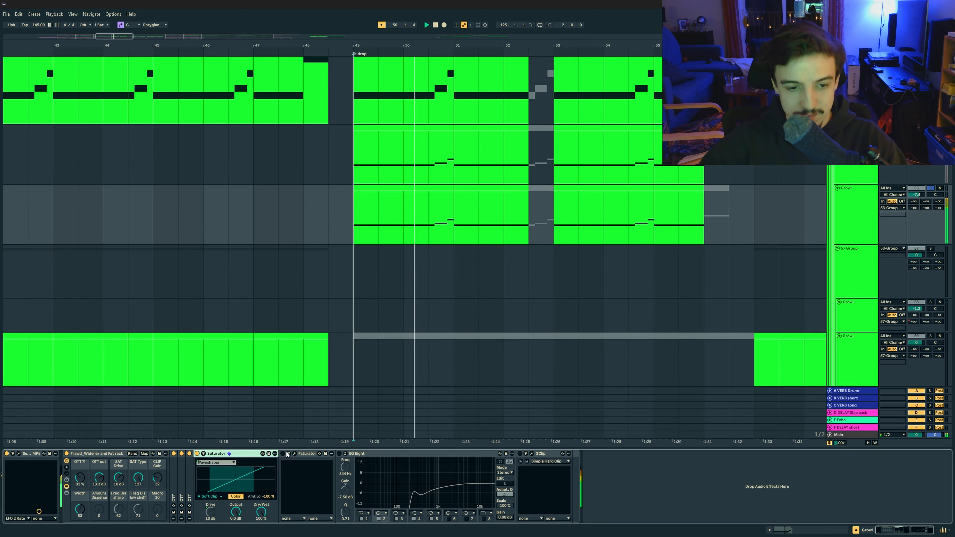
Display Faturator's settings and delete the device from the Growl chain.
left_click(294, 453)
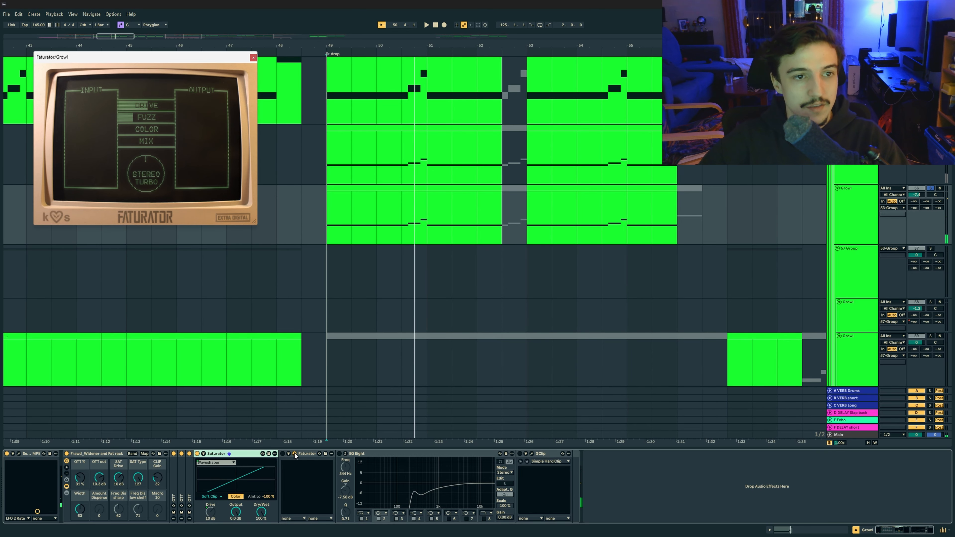
left_click(305, 454)
key("ctrl+alt+p")
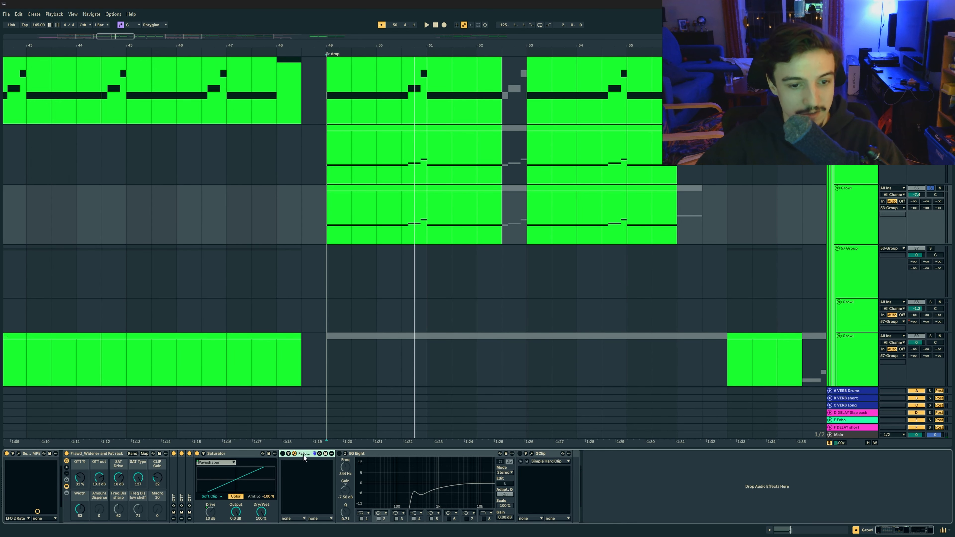
key("Delete")
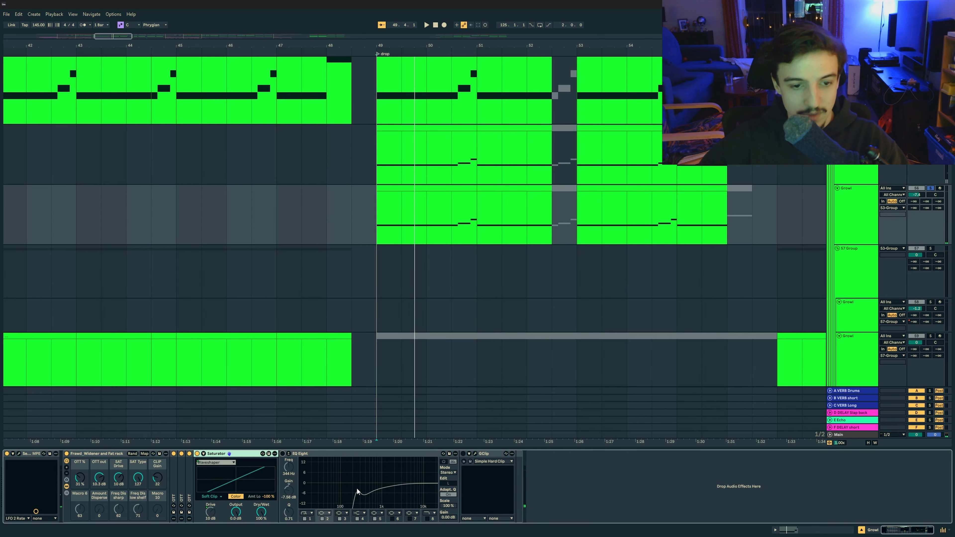
Turn on EQ Eight and GClip at the end of the Growl chain, checking GClip's settings and auditioning the bass.
left_click(283, 454)
key("space")
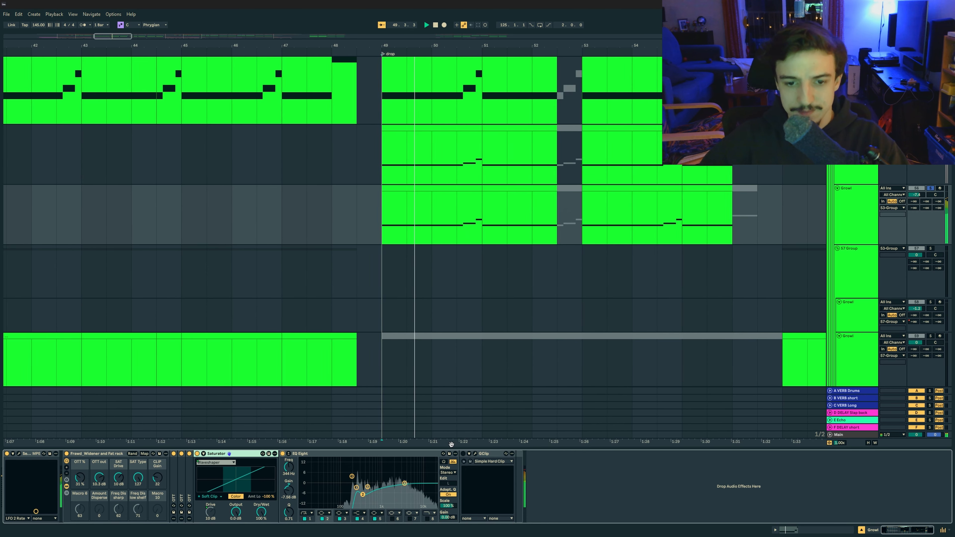
key("ctrl+alt+p")
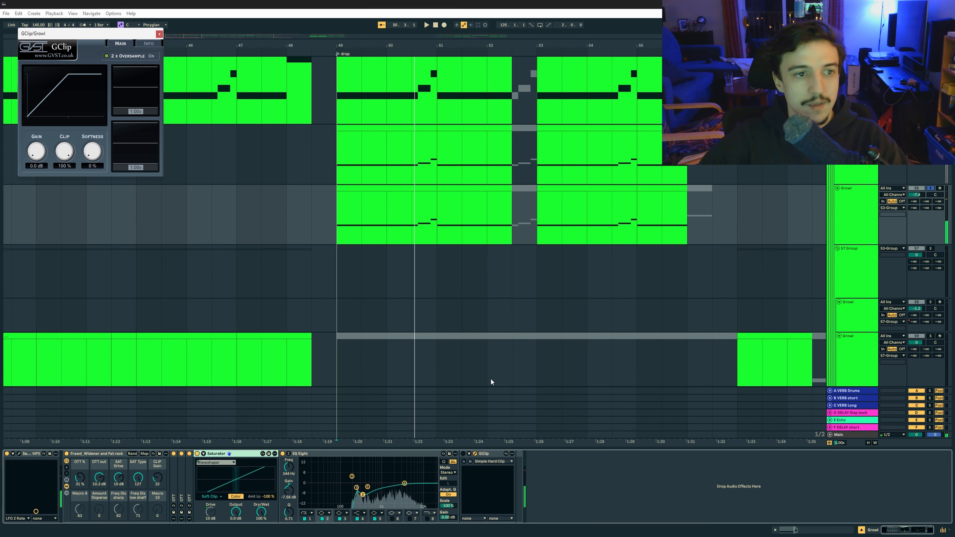
left_click_drag(108, 34, 761, 353)
left_click(463, 454)
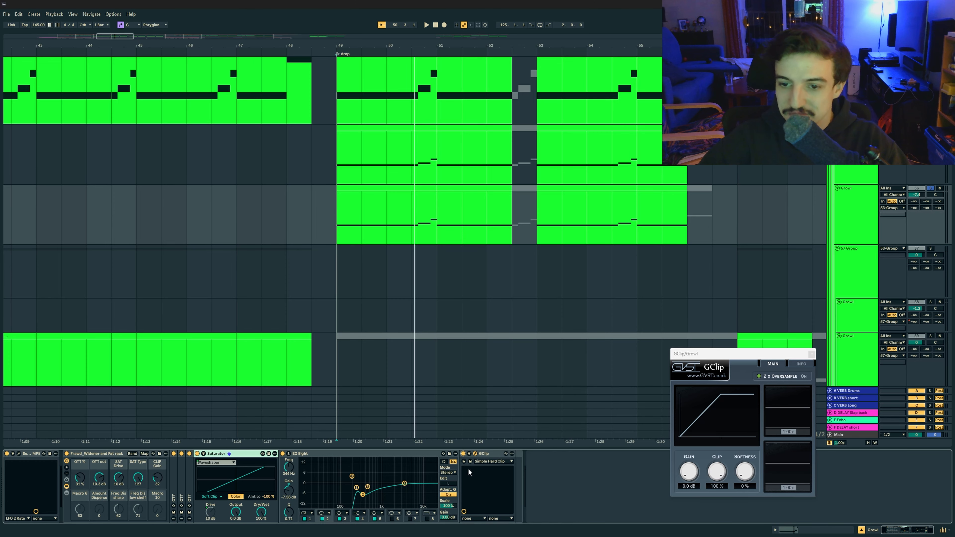
left_click(812, 353)
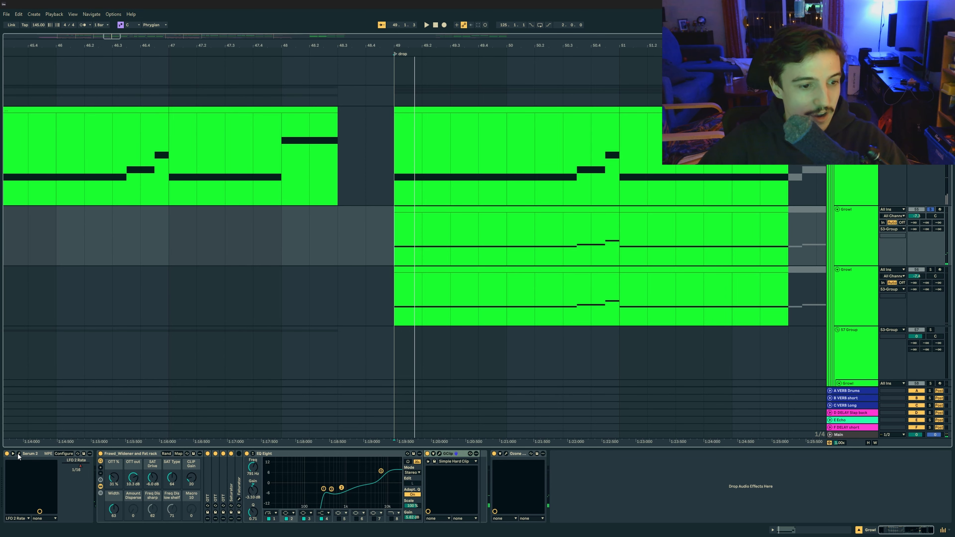
Show Serum 2 on the Growl layer above and compare the playing bass with the noise oscillator off and on.
left_click(19, 455)
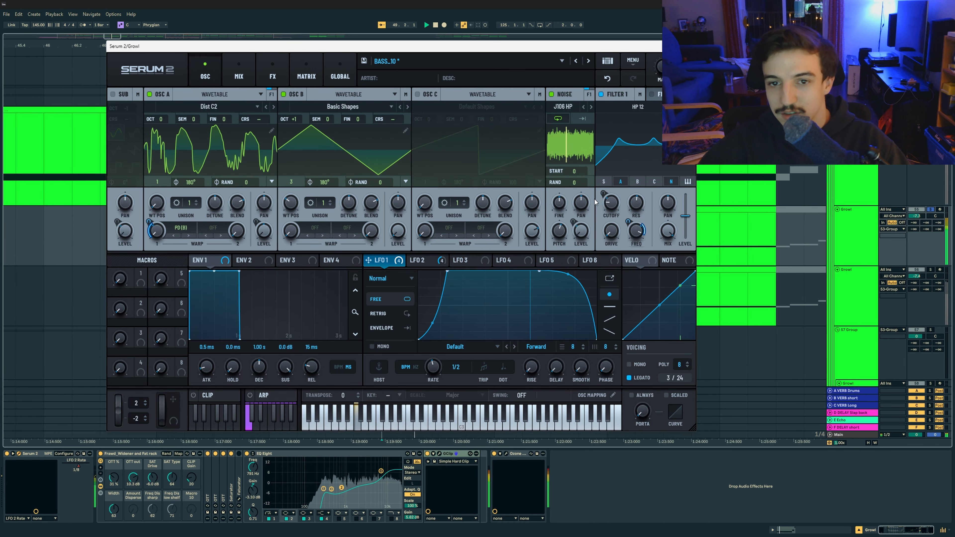
left_click(552, 94)
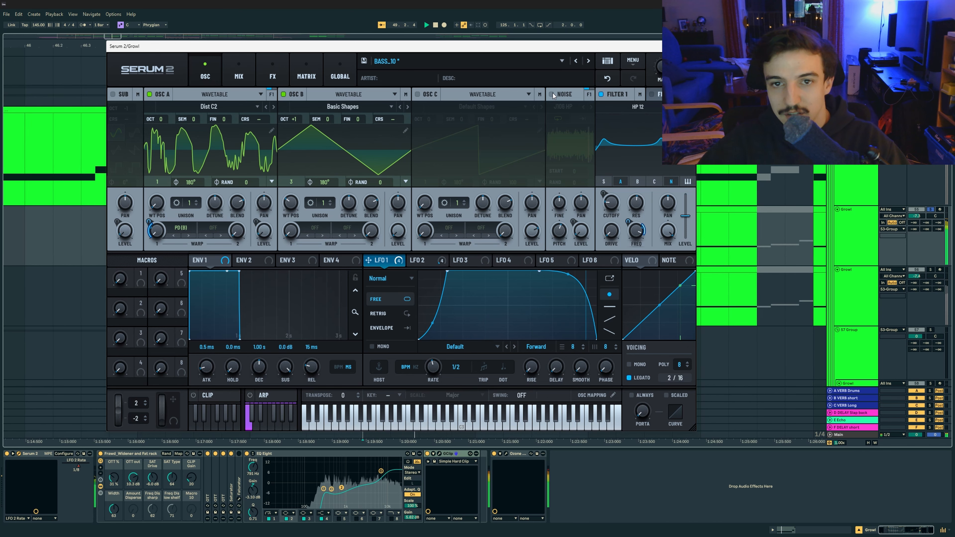
left_click(552, 94)
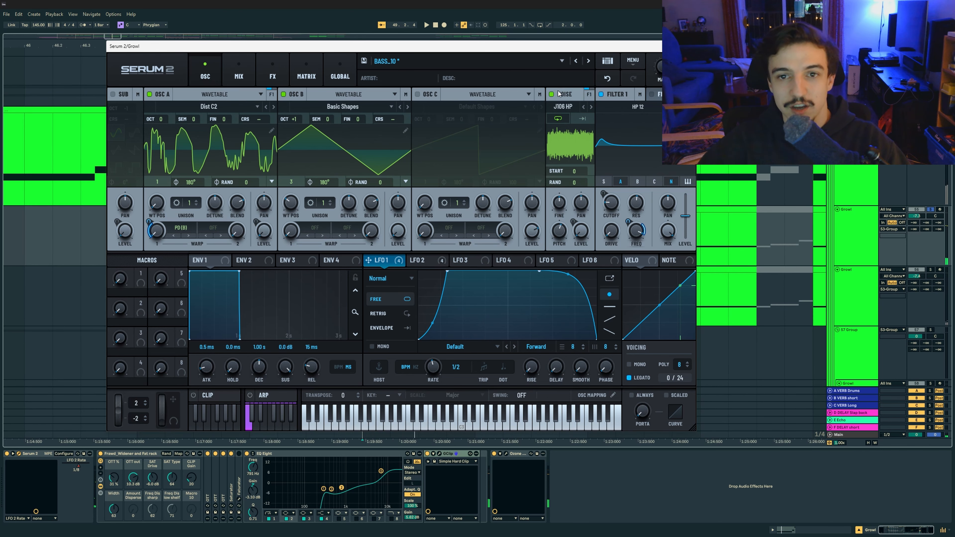
Display LFO 2's curve and its modulation amount on the noise level while playing the bass.
left_click(574, 221)
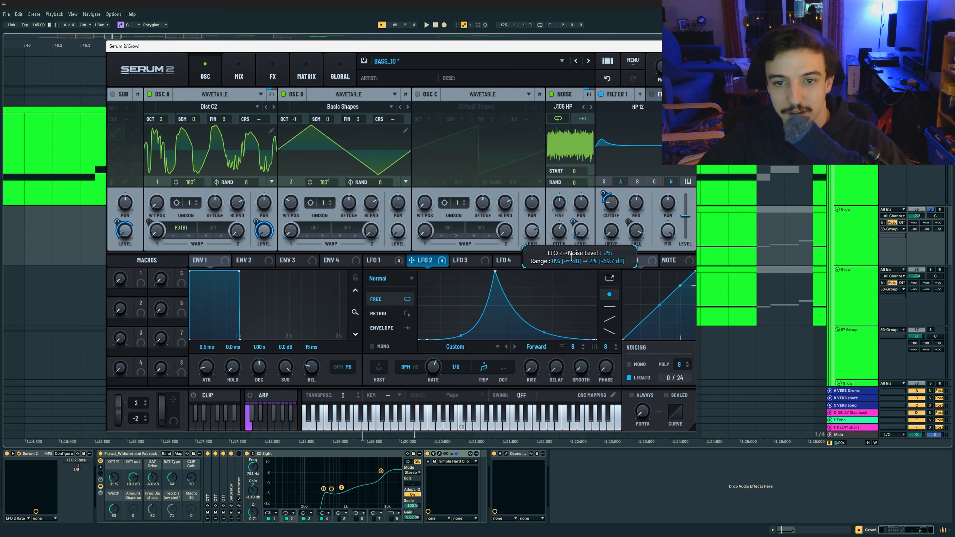
left_click_drag(571, 257, 572, 259)
key("space")
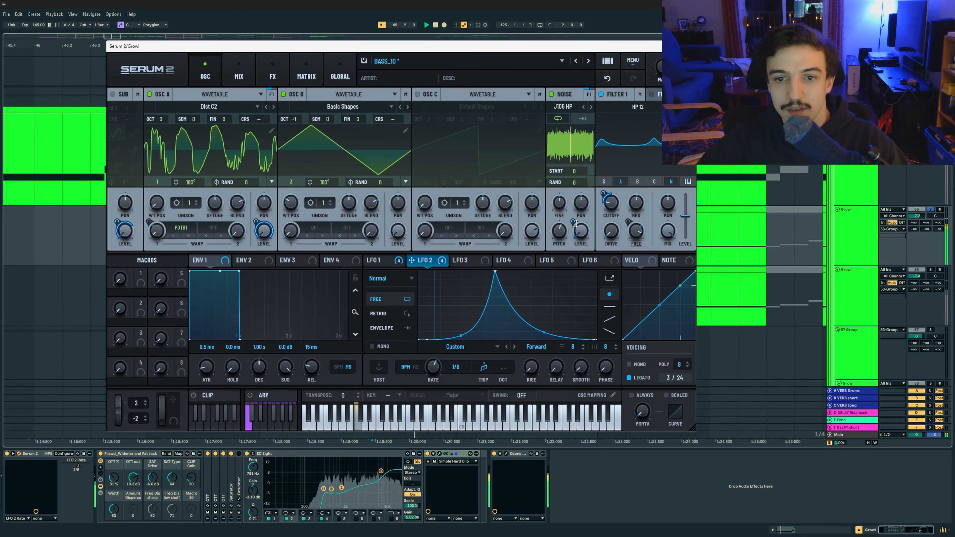
left_click_drag(575, 223, 581, 188)
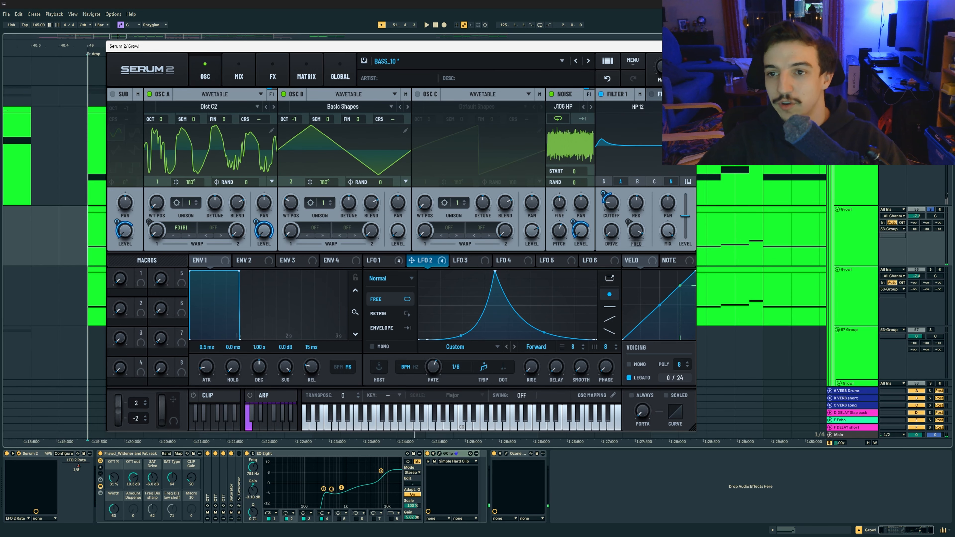
Hide Serum 2, show the GClip settings on the 53 Group, and play the combined bass layers from the drop.
key("ctrl+alt+p")
mouse_move(377, 318)
left_mouse_down()
mouse_move(403, 334)
mouse_move(643, 301)
mouse_move(748, 154)
left_mouse_up()
left_click(751, 152)
left_click(400, 125)
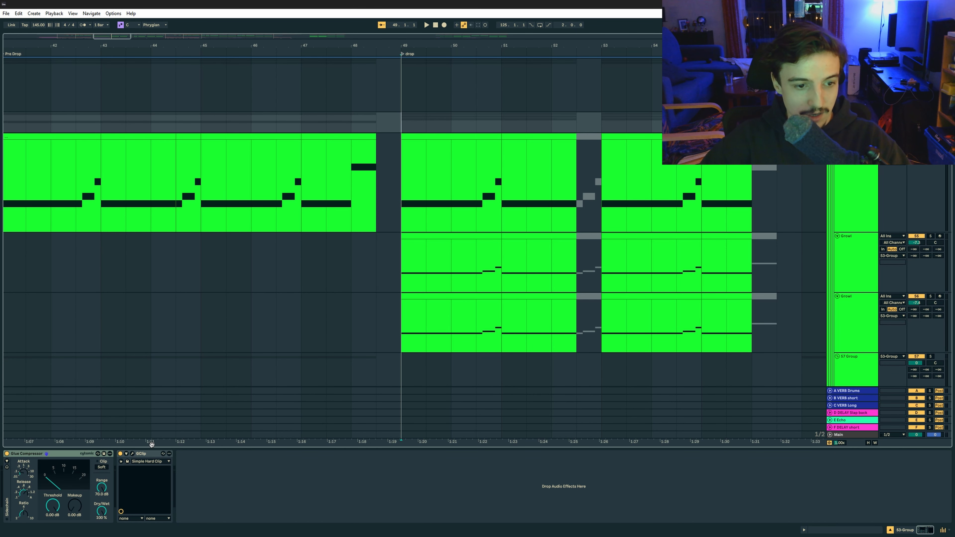
left_click(133, 454)
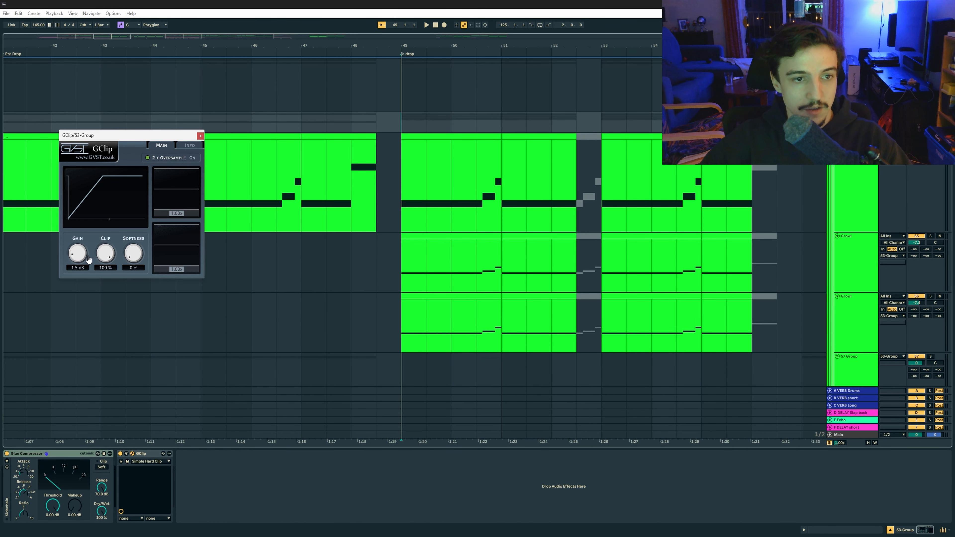
left_click(409, 122)
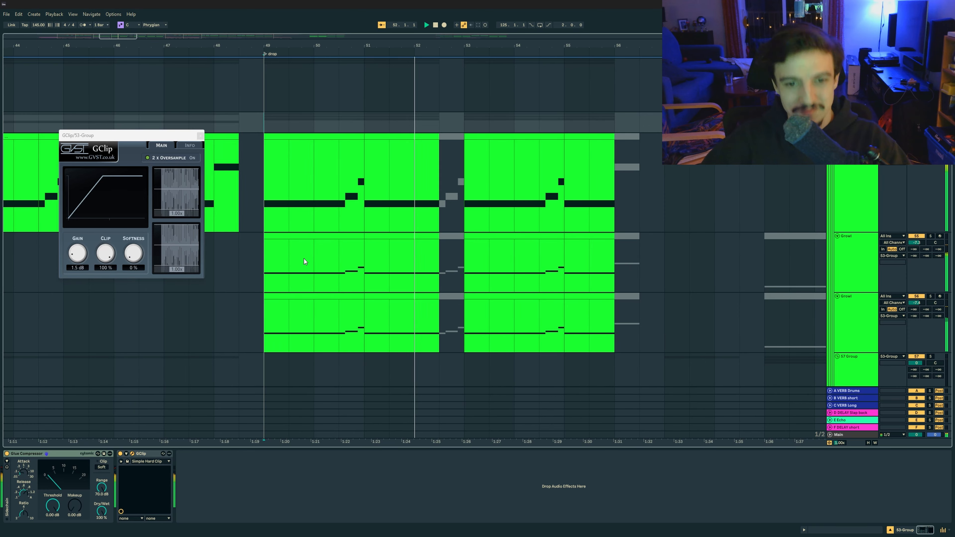
key("space")
Look through the arrangement's bass tracks and locate the short 36-Serum 2 clip just before bar 53.
scroll(627, 301, "up", 2)
scroll(627, 301, "up", 2)
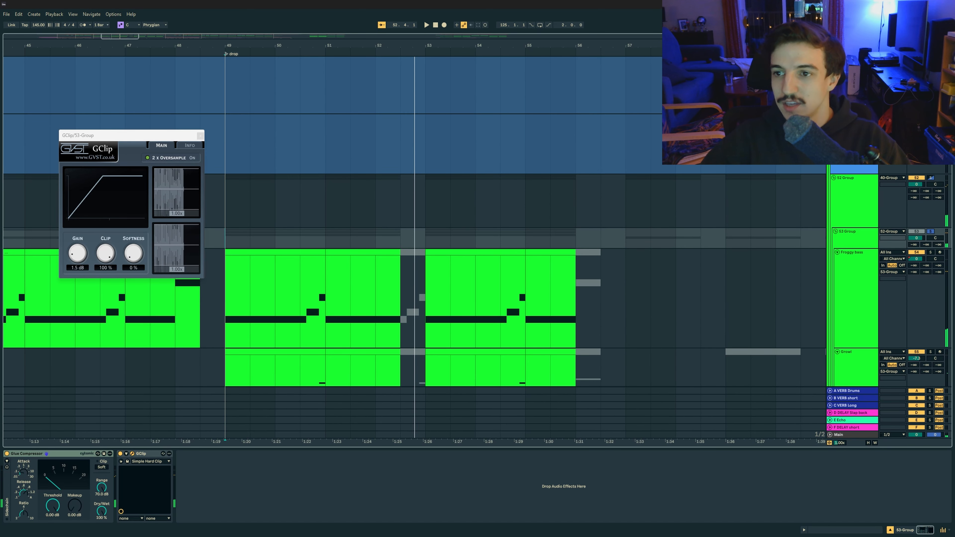
scroll(953, 218, "down", 10)
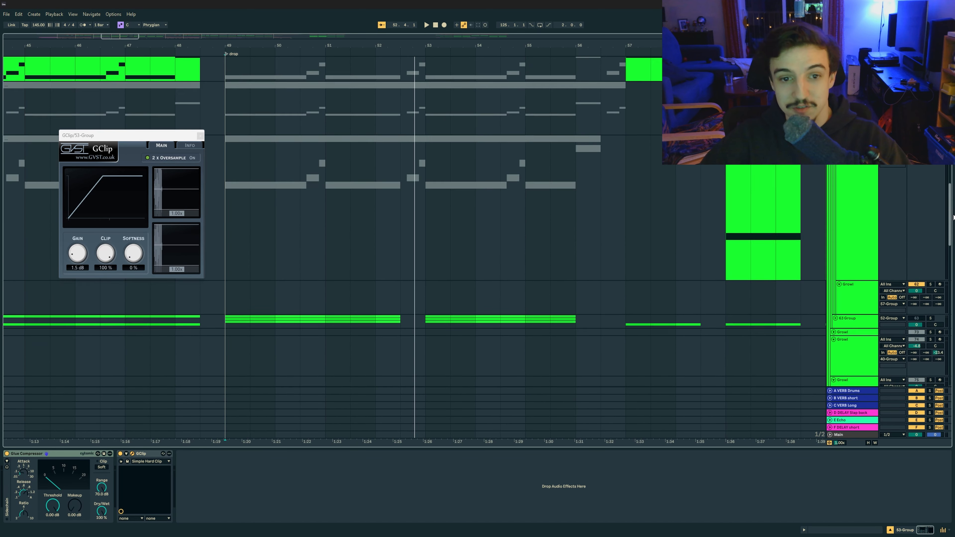
scroll(954, 218, "up", 8)
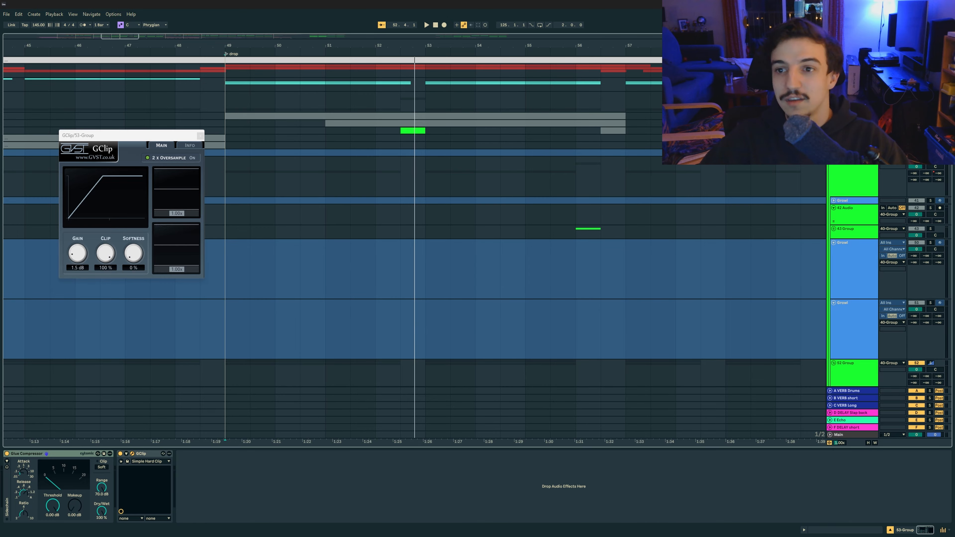
left_click(405, 128)
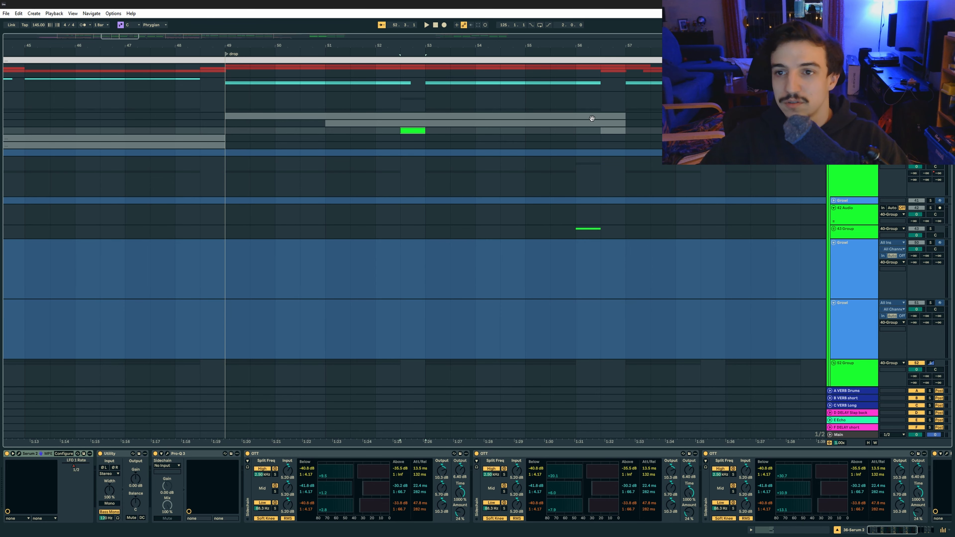
left_click(413, 101)
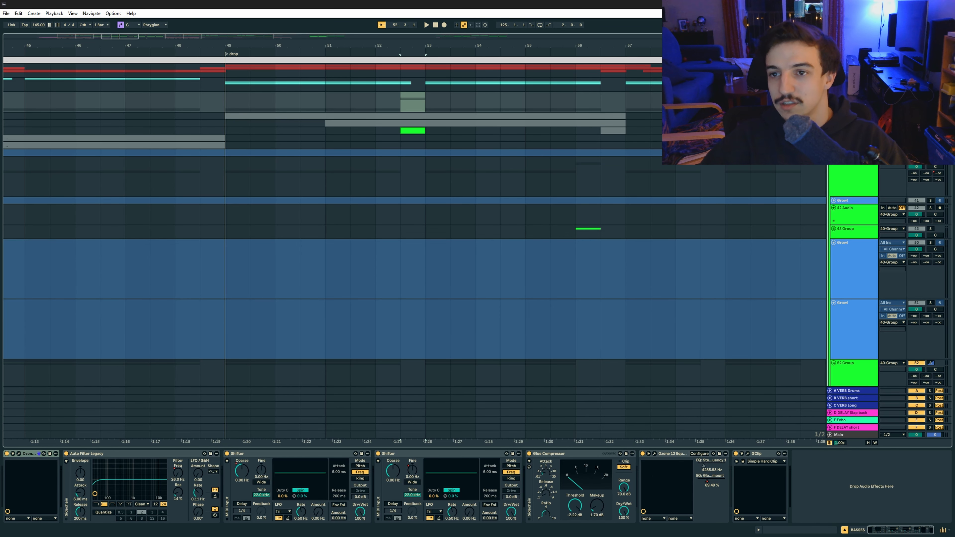
left_click(328, 255)
key("space")
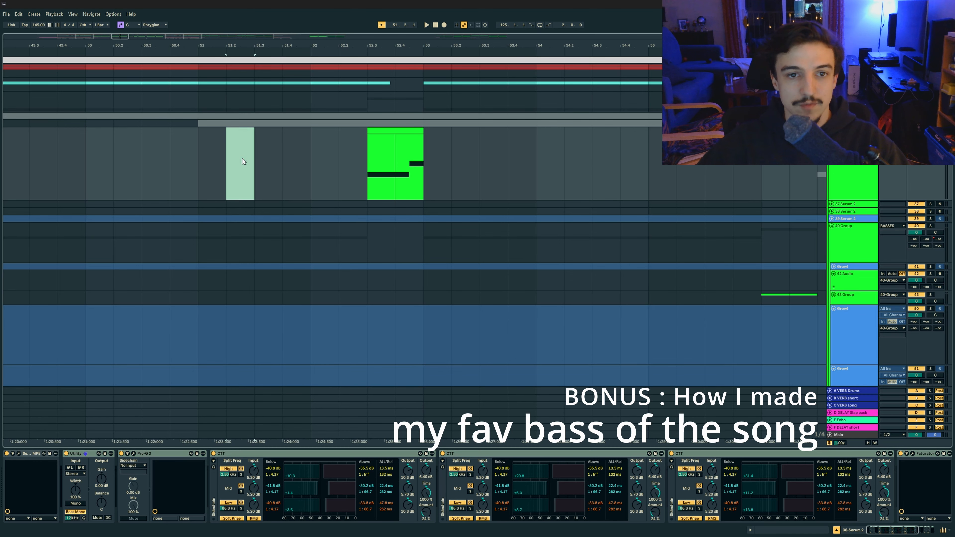
Solo the 36-Serum 2 track and audition its short clip just before bar 53.
key("minus")
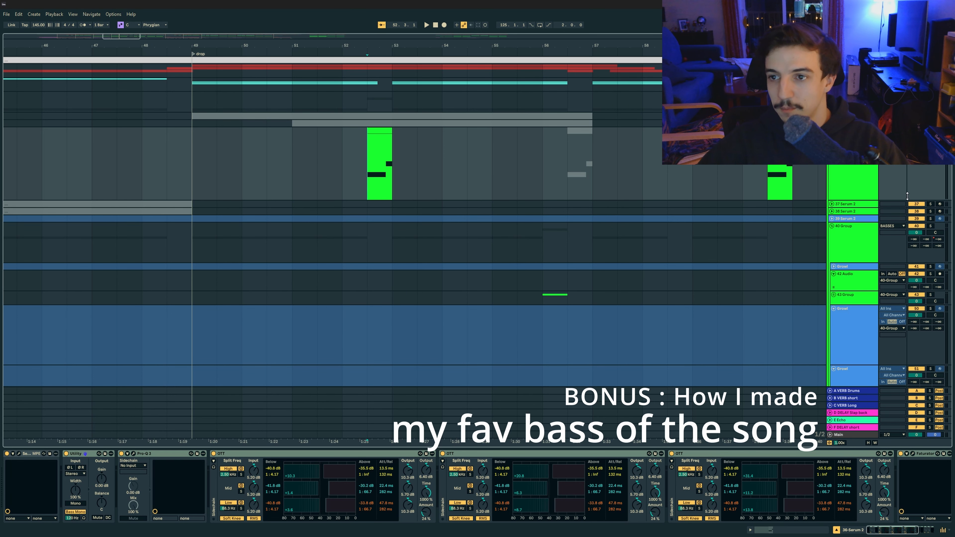
key("space")
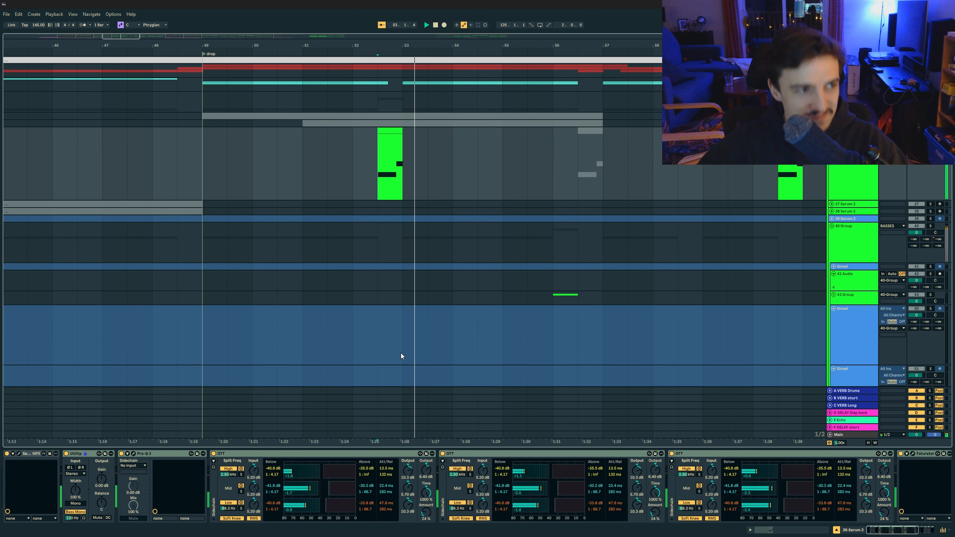
key("space")
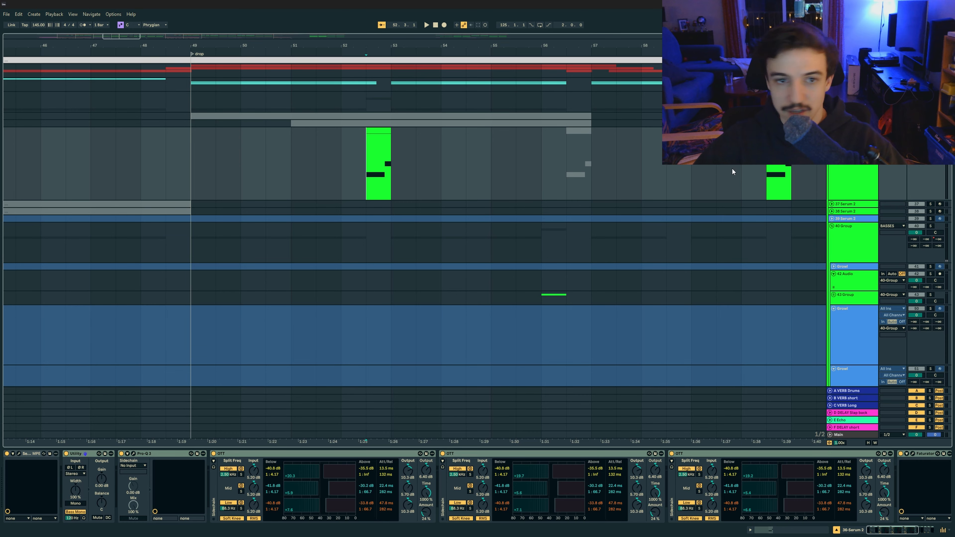
Look through the 36-Serum 2 track's device chain and open its Serum 2 instrument on the effects rack.
scroll(894, 466, "right", 8)
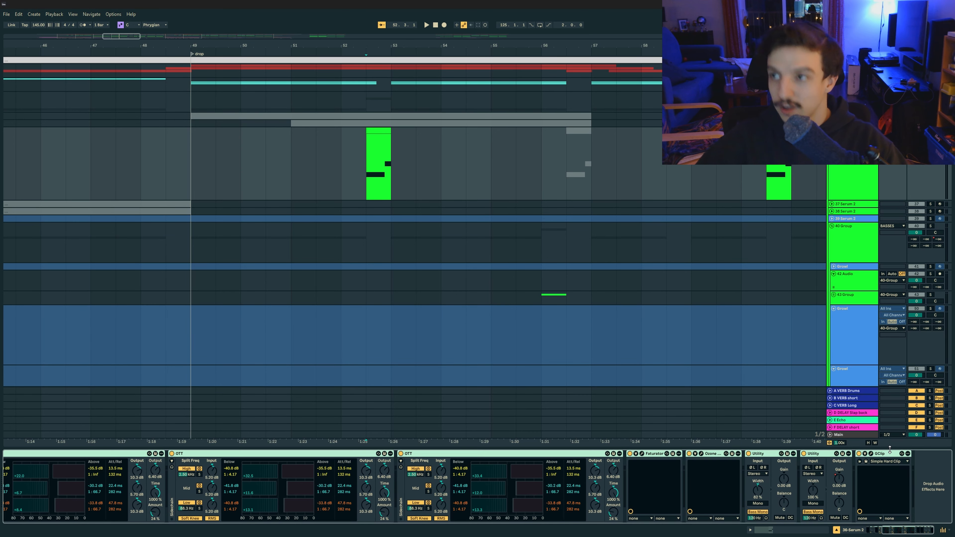
scroll(866, 462, "left", 8)
left_click(19, 454)
left_click(307, 110)
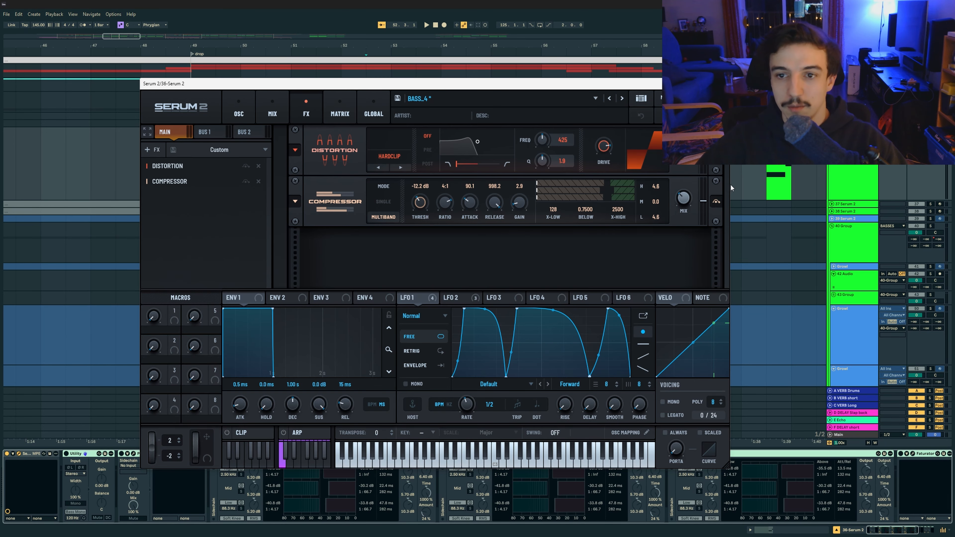
Isolate oscillator A by switching off oscillator B, the noise and Filter 1, and play it while displaying LFO 2's modulation.
left_click(236, 112)
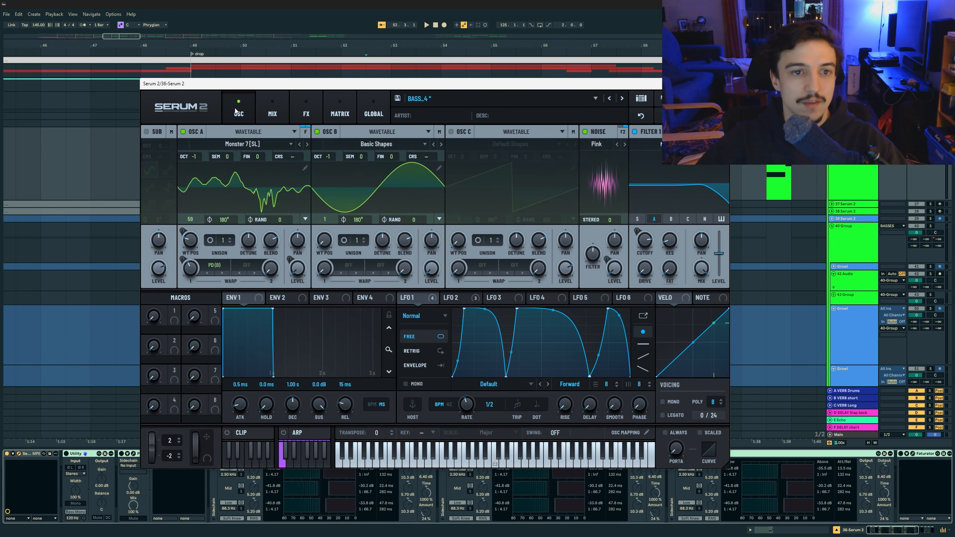
left_click(585, 132)
left_click(317, 131)
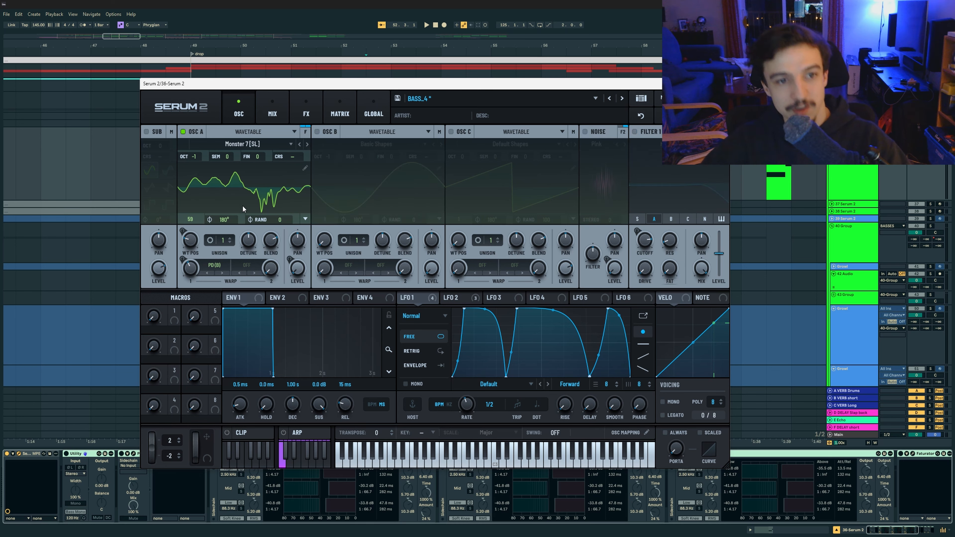
key("space")
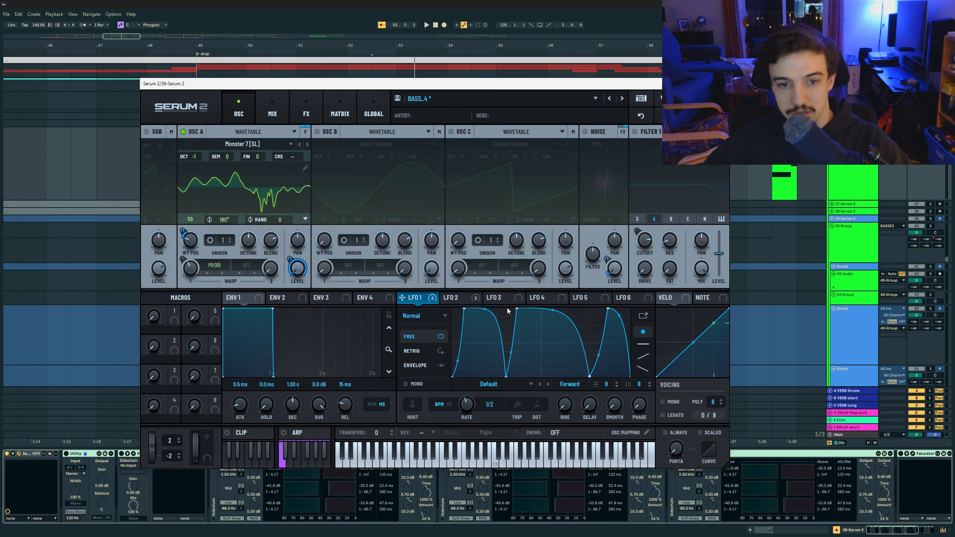
left_click(450, 300)
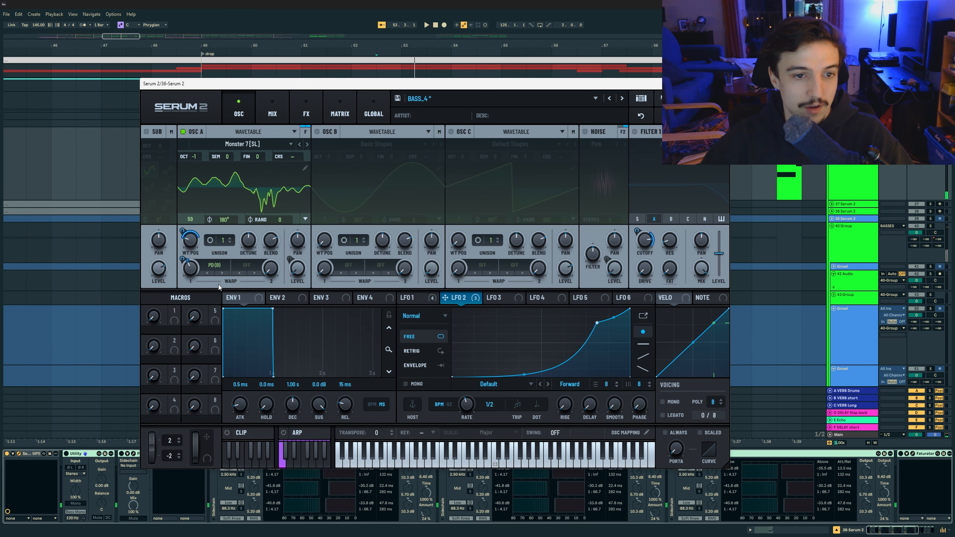
Switch on oscillator B with Basic Shapes, check LFO 2's modulation of oscillator A's warp, and play both oscillators.
left_click(330, 131)
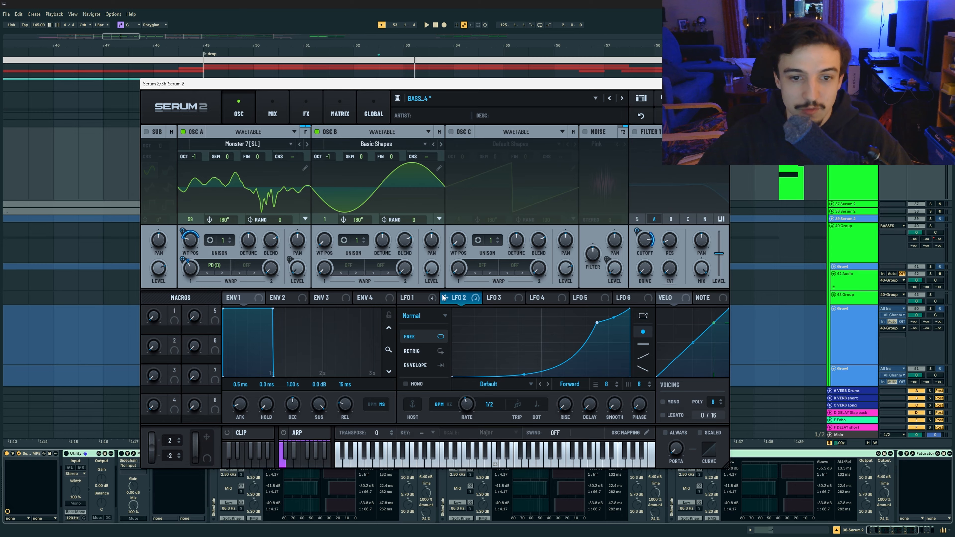
left_click(430, 298)
left_click(453, 298)
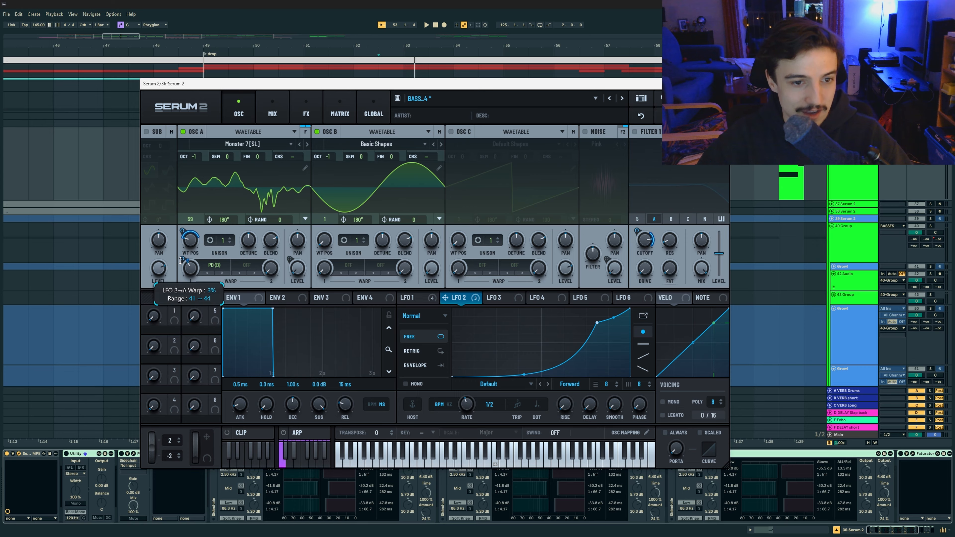
key("space")
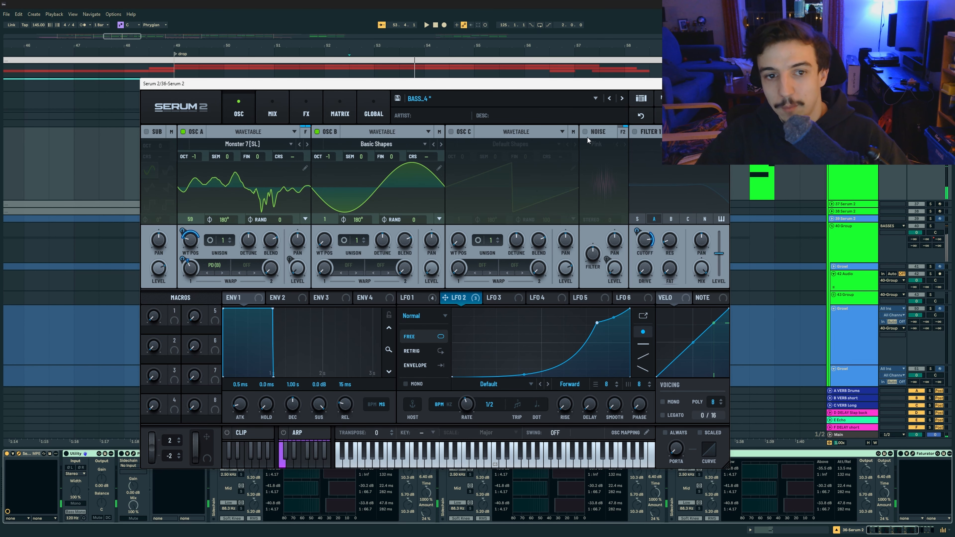
key("space")
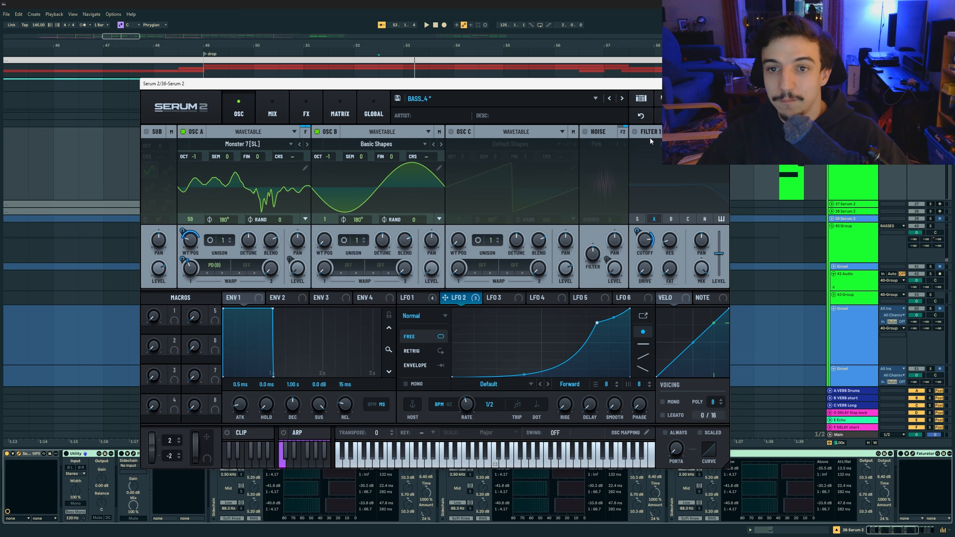
Switch on the Pink noise oscillator and display LFO 1's modulation of its level.
left_click(585, 132)
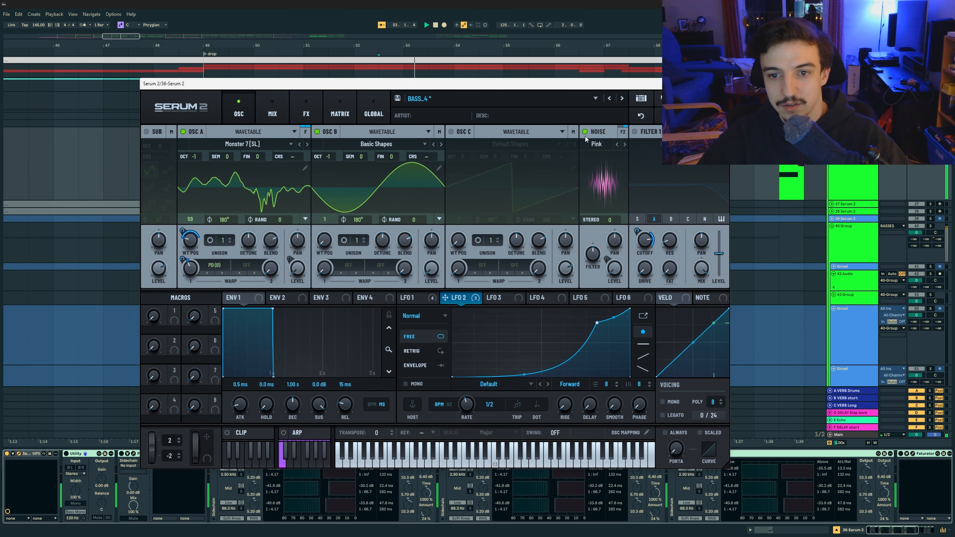
left_click(414, 298)
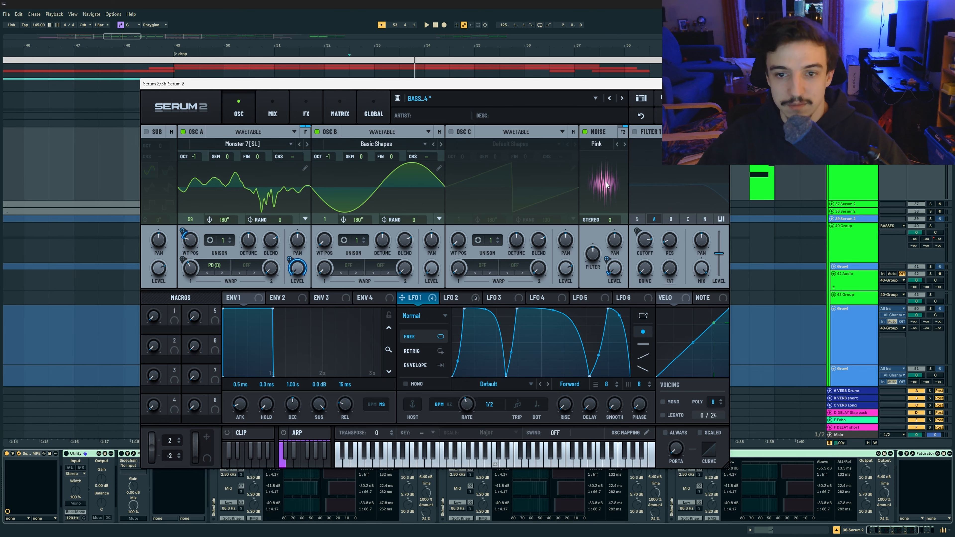
mouse_move(609, 260)
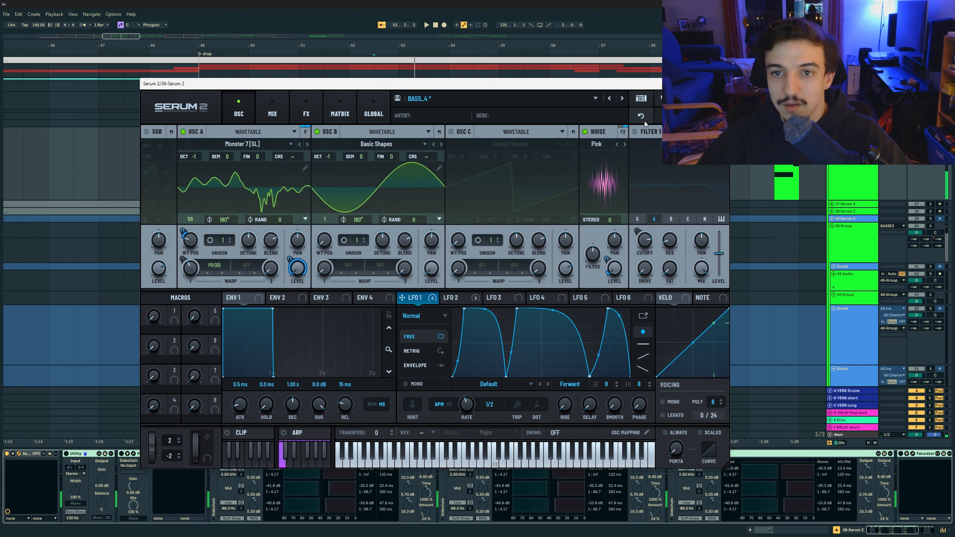
Switch on Filter 1 and display the LFO 2 and LFO 1 curves with their modulation targets.
left_click(633, 132)
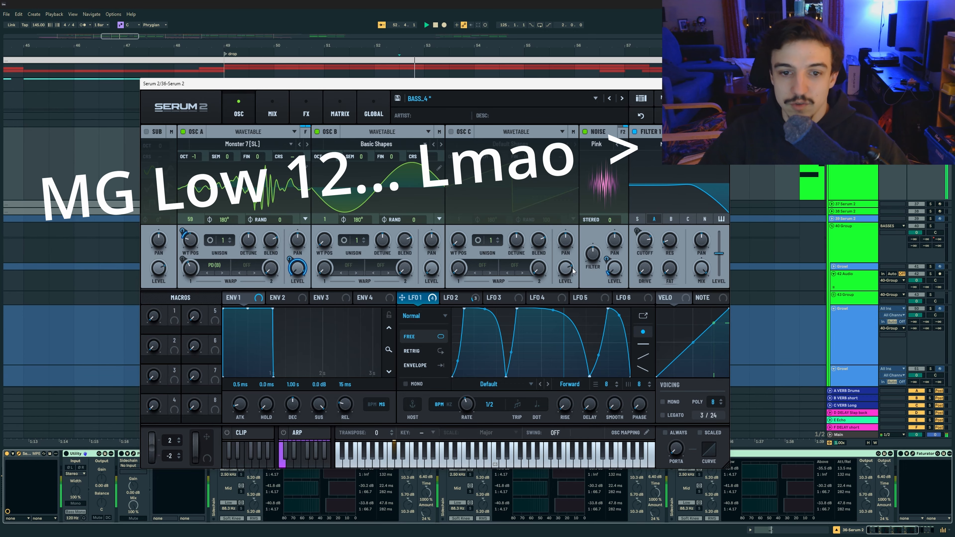
left_click(458, 298)
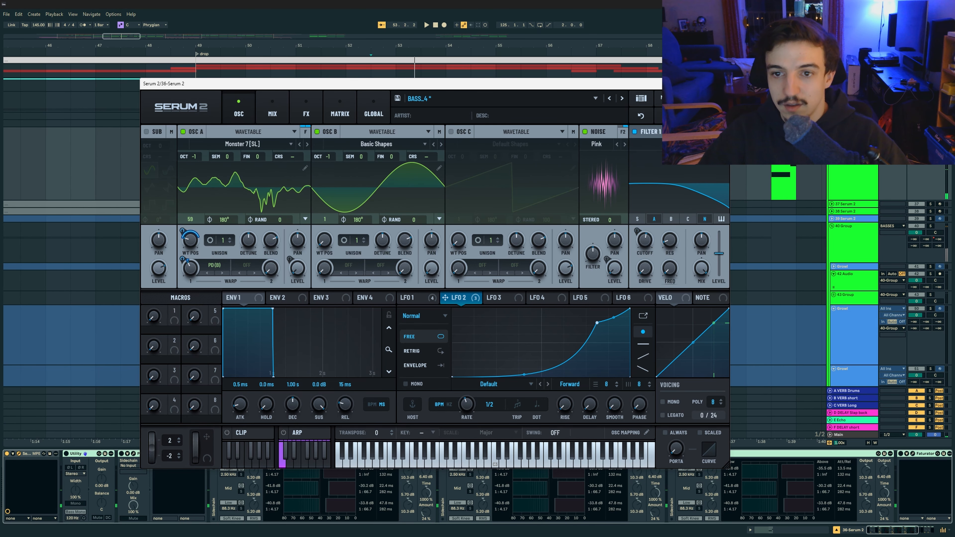
left_click(415, 298)
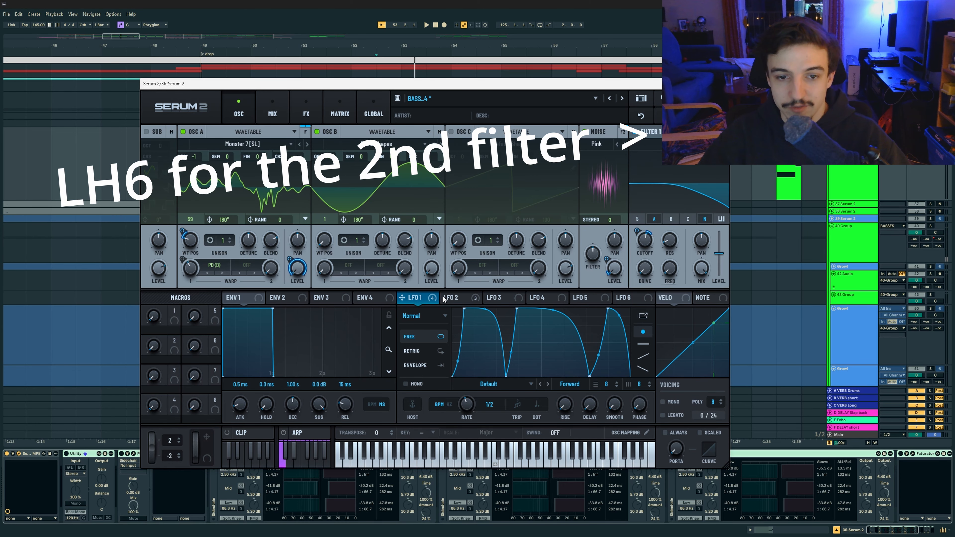
Show Serum 2's Distortion and Compressor effects while playing the bass, and hide the plug-in window.
left_click(307, 113)
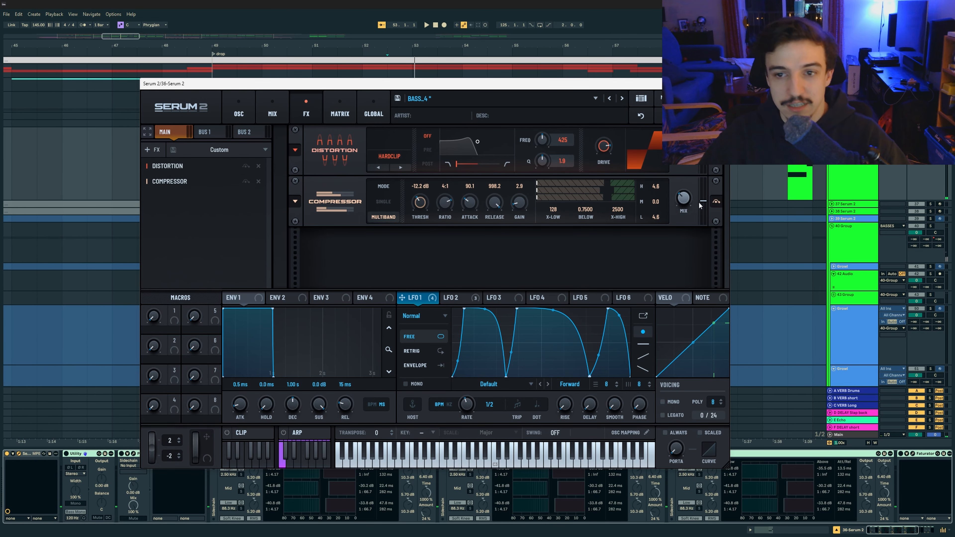
key("space")
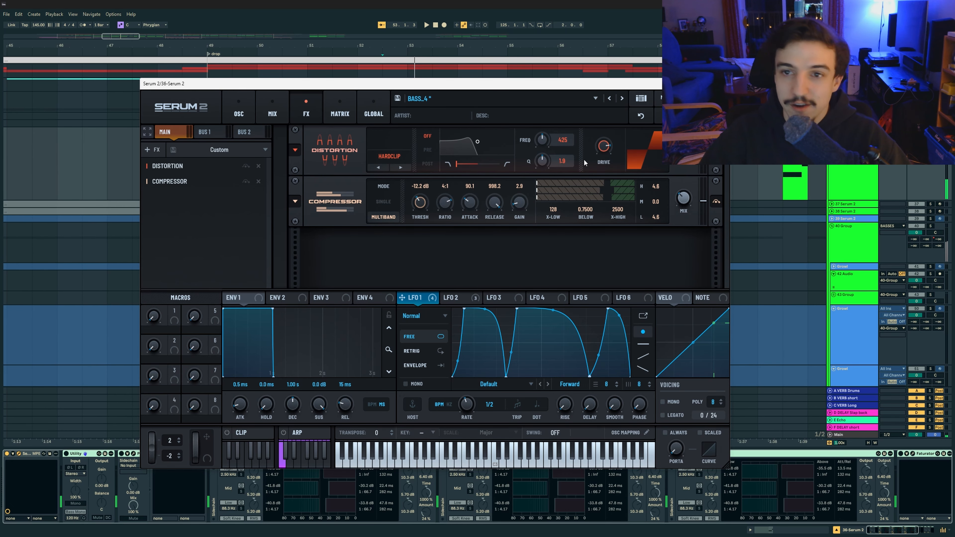
key("ctrl+alt+p")
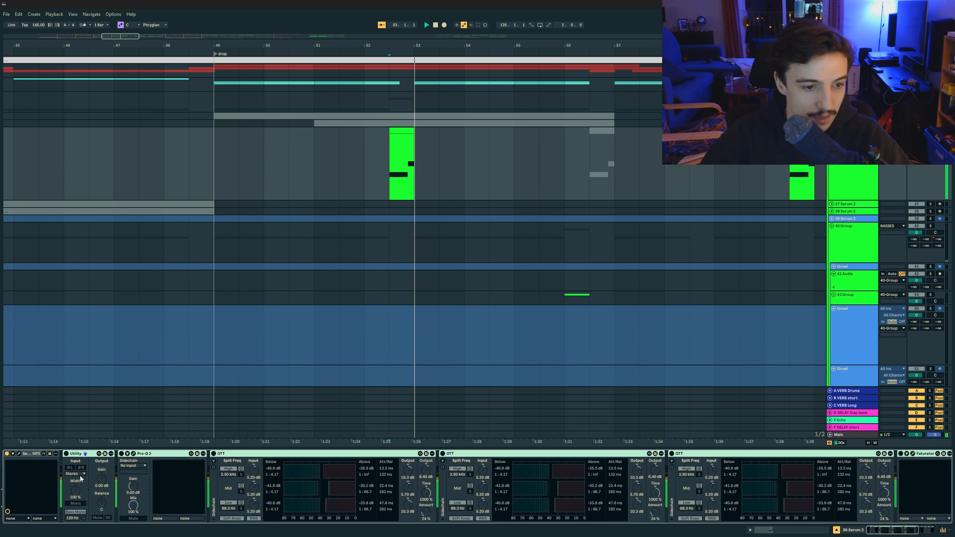
Switch on the first Ozone 12 Equalizer after Utility and display its low-cut curve.
left_click(120, 455)
left_click(133, 454)
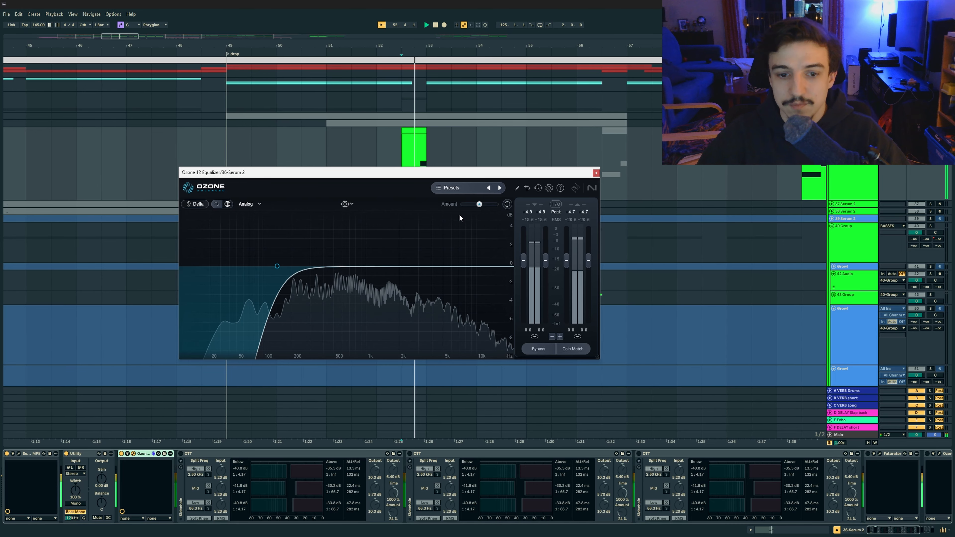
Switch on all three OTT devices together, play the bass through them, and close the equalizer window.
left_click(287, 464)
left_click(777, 457, "shift")
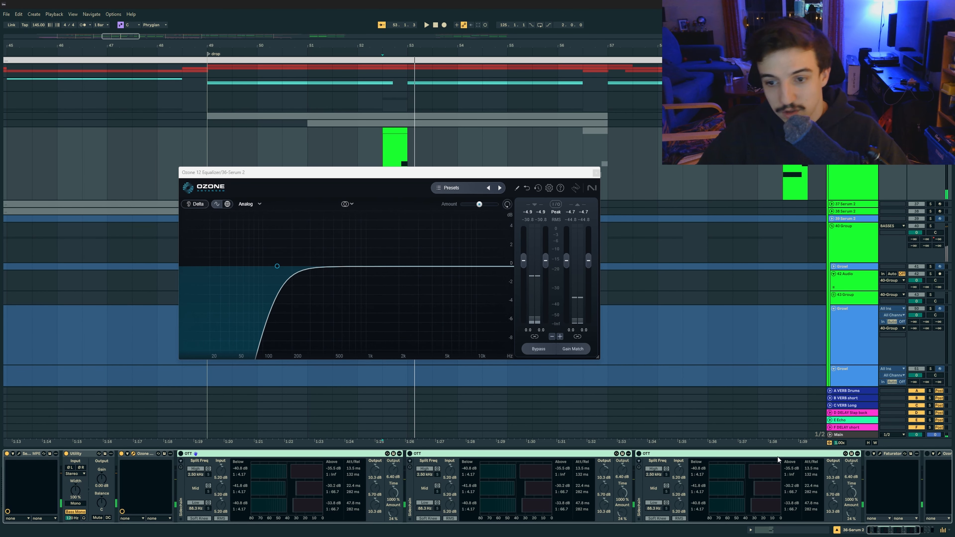
key("space")
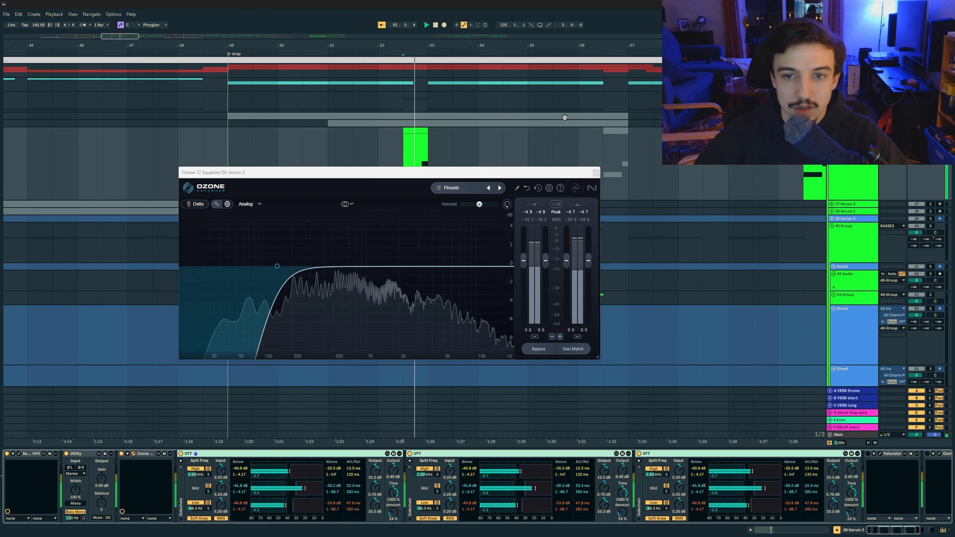
left_click(596, 172)
Switch on Faturator after the OTTs and show its settings, select the bass clip before bar 53, and close the window.
scroll(481, 478, "right", 5)
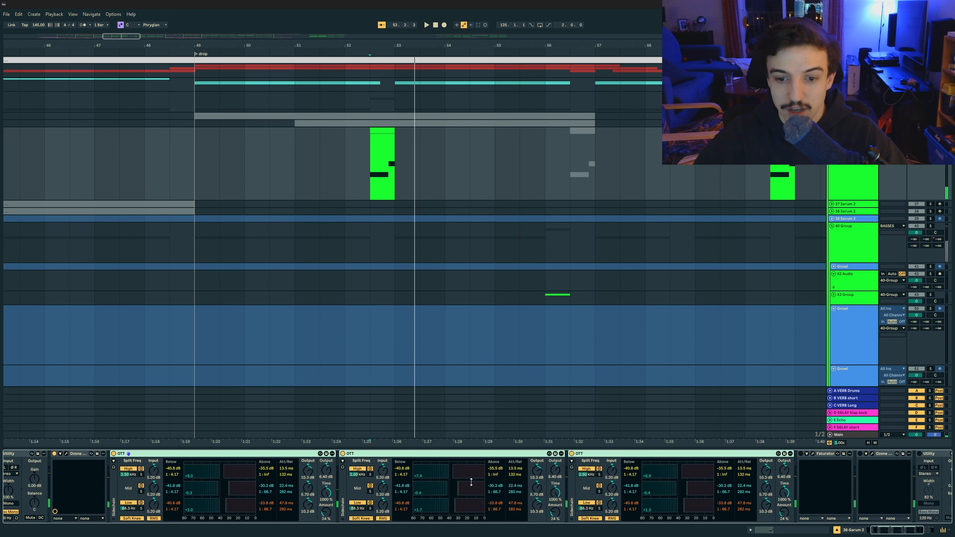
scroll(489, 477, "right", 4)
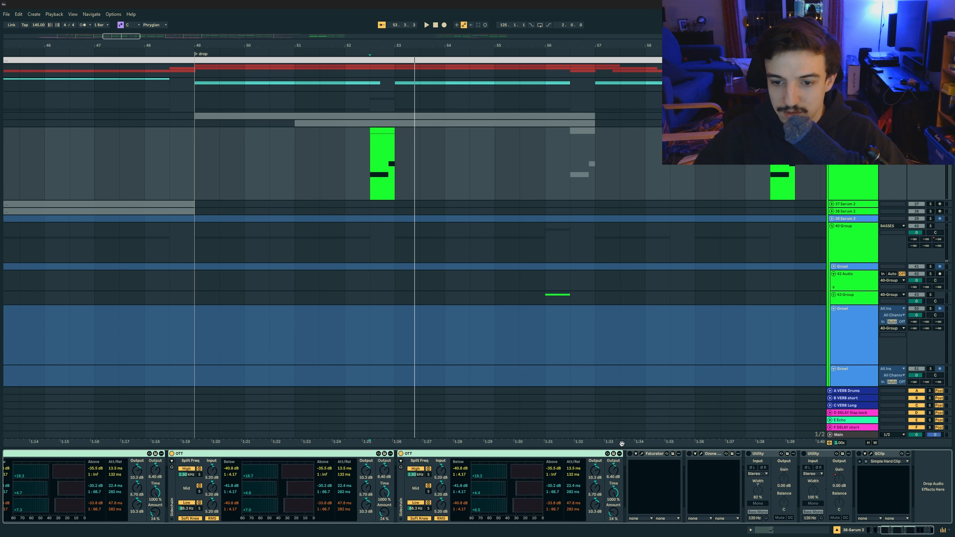
left_click(654, 453)
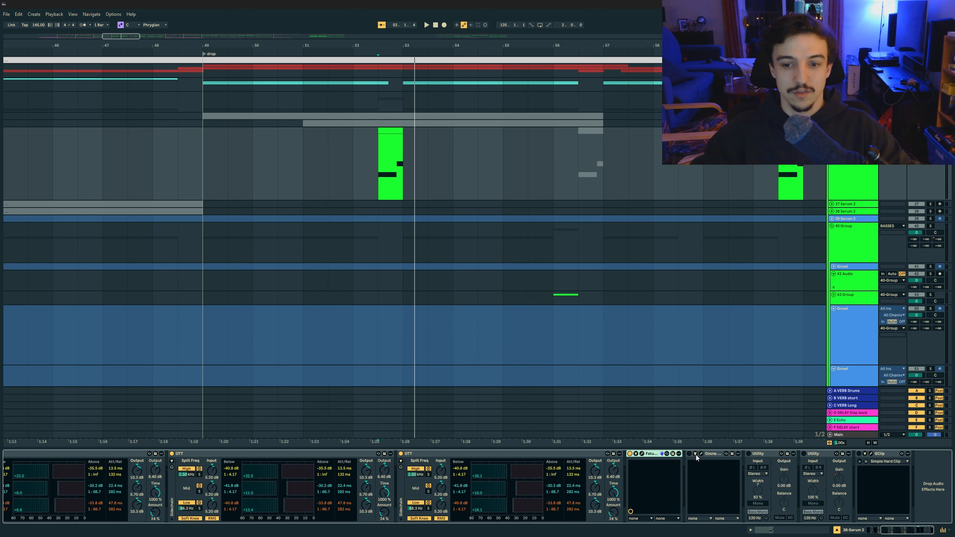
left_click(642, 454)
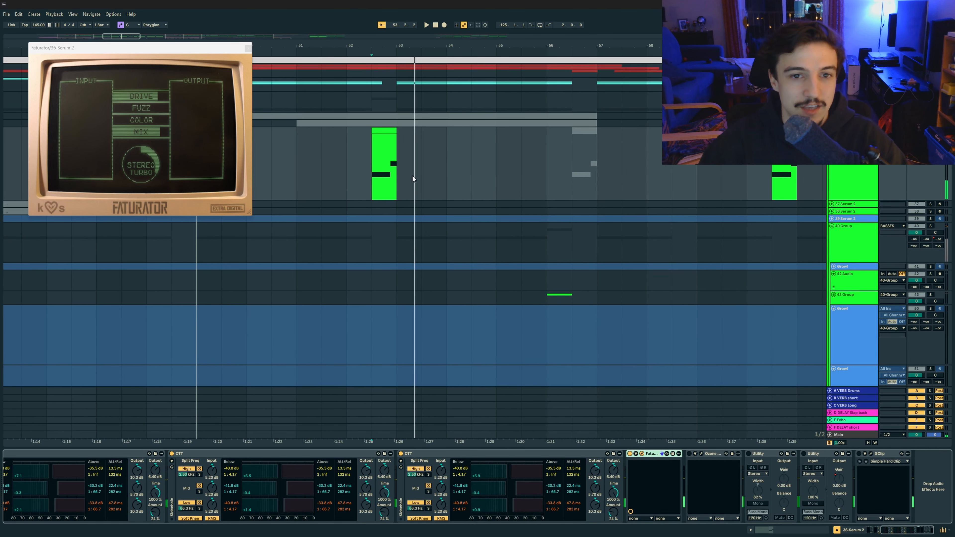
left_click(395, 163)
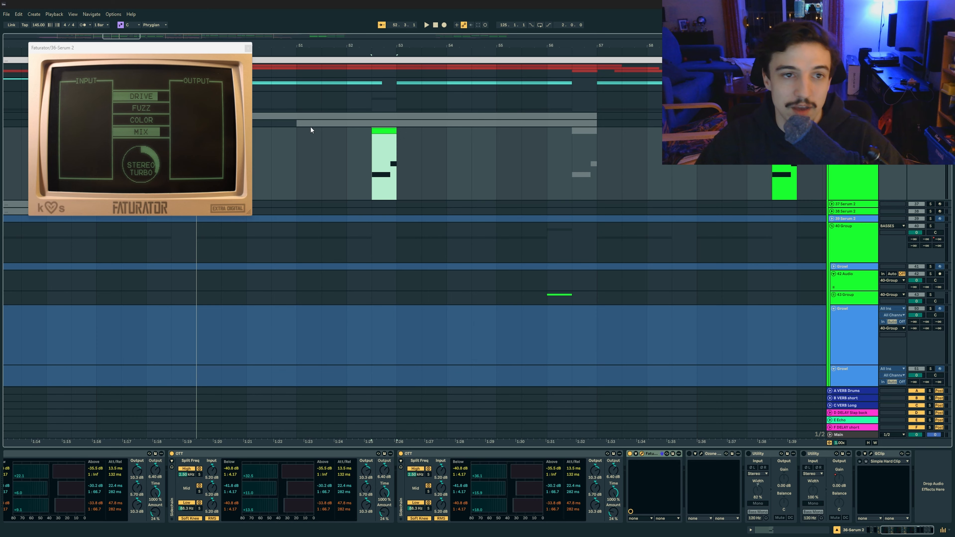
left_click(248, 49)
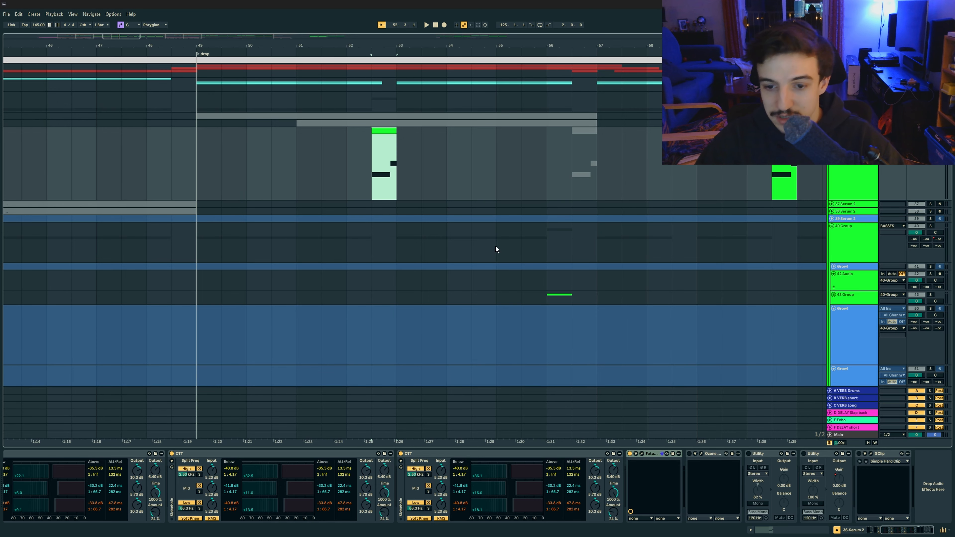
Switch on the second Ozone 12 Equalizer after Faturator, play the bass with its curve displayed, and close its window.
left_click(701, 454)
left_click(690, 454)
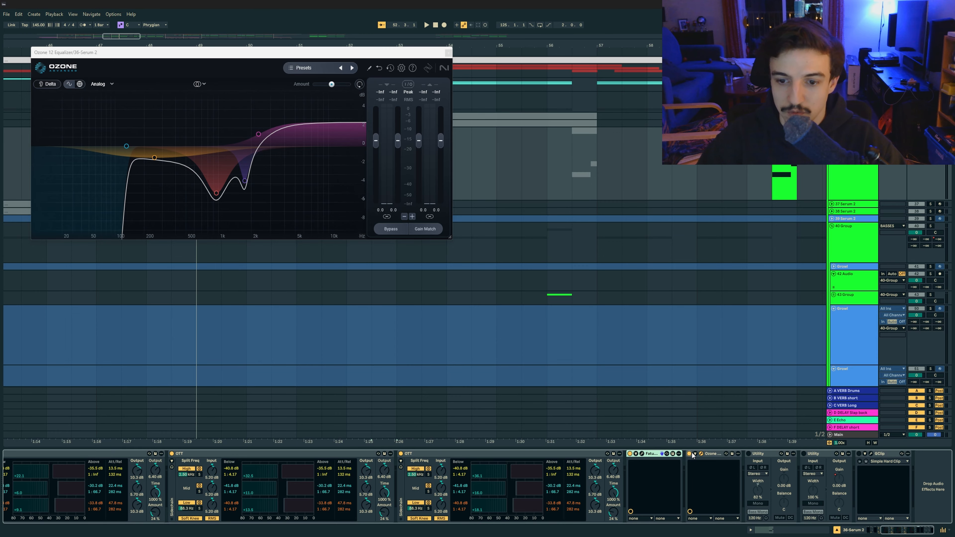
key("space")
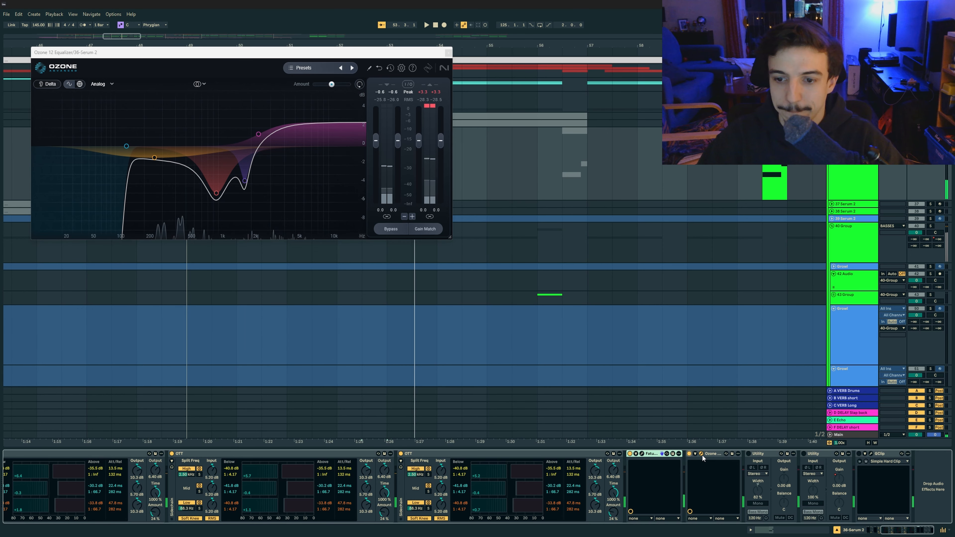
key("space")
left_click(702, 453)
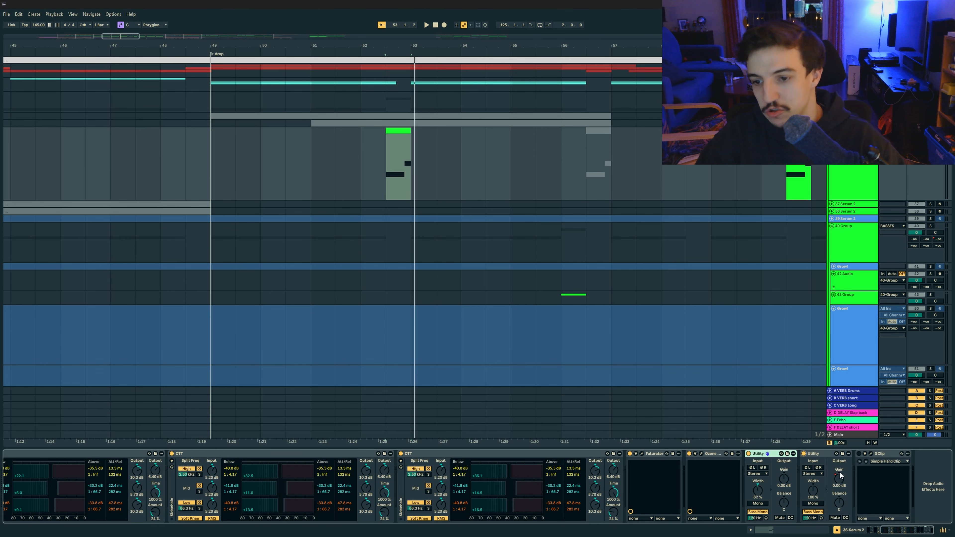
Switch on GClip at the end of the chain, show its clipping settings while playing the bass, and close it.
key("space")
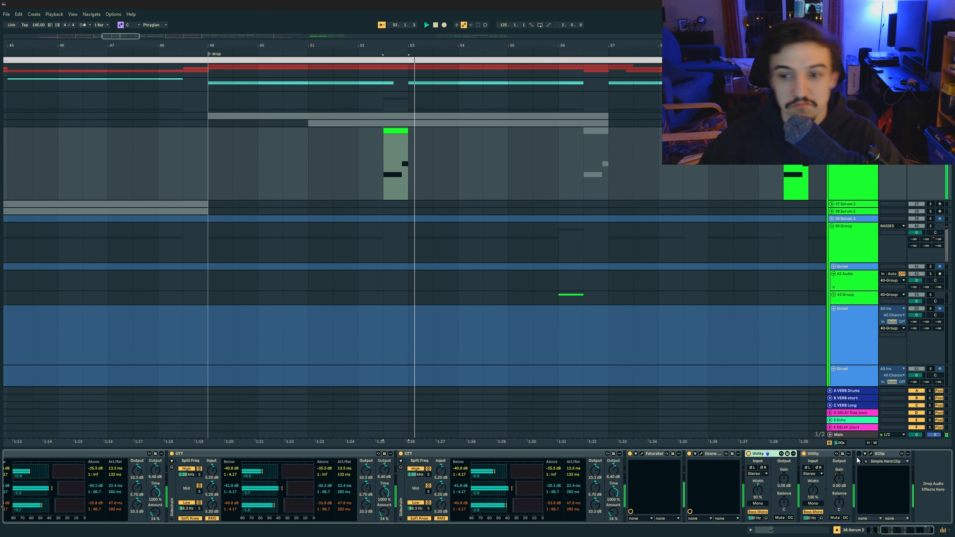
left_click(872, 454)
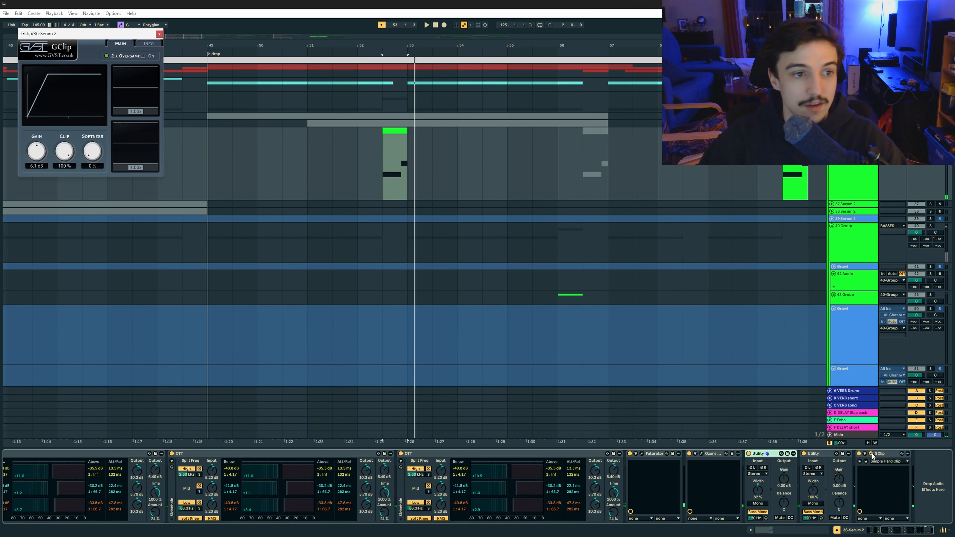
left_click_drag(108, 37, 575, 216)
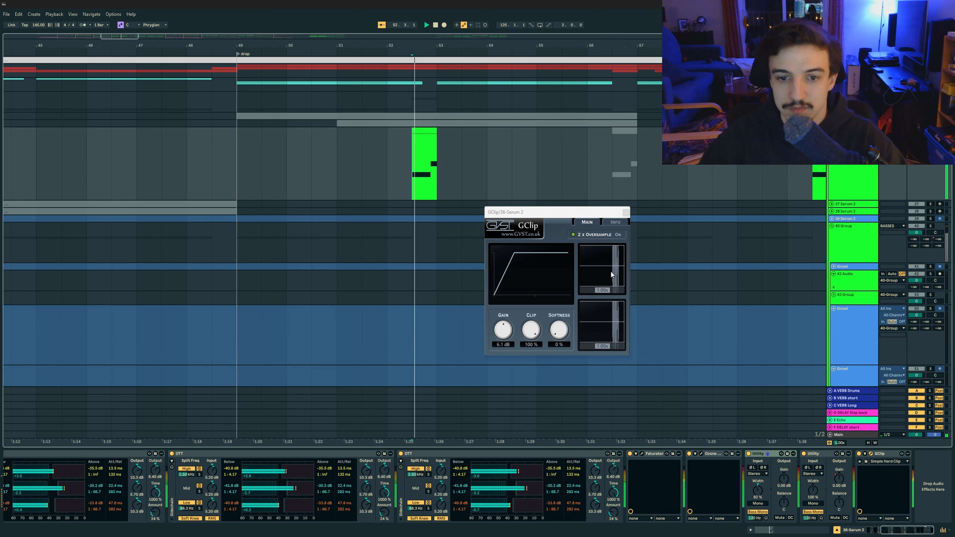
left_click(626, 213)
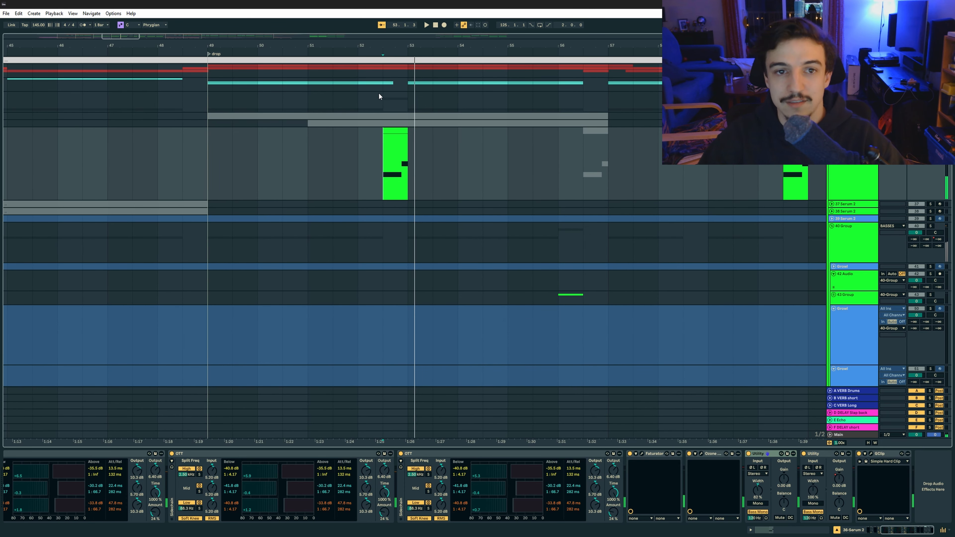
Play the drop from bar 52 with all tracks audible to hear the bass in the full mix, and stop around bar 60.
left_click(392, 199)
key("space")
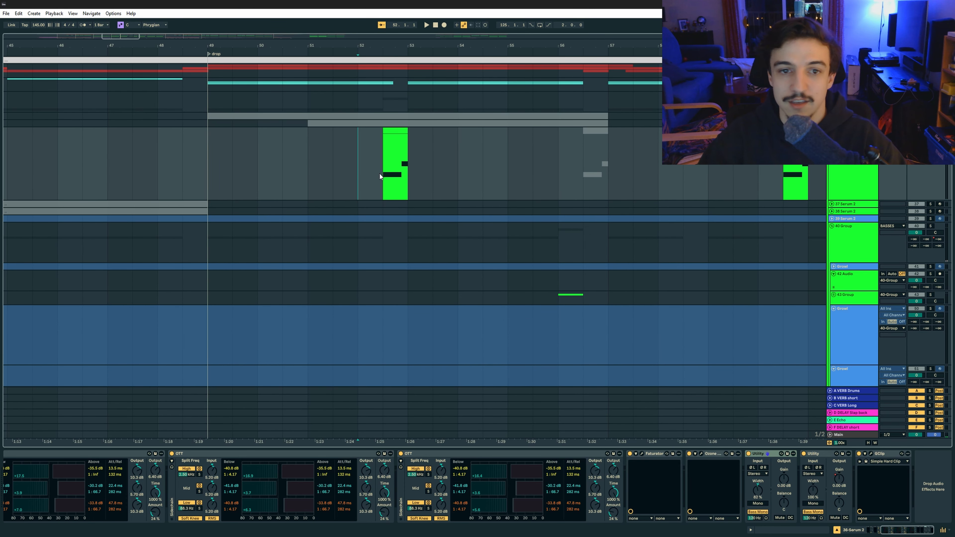
key("space")
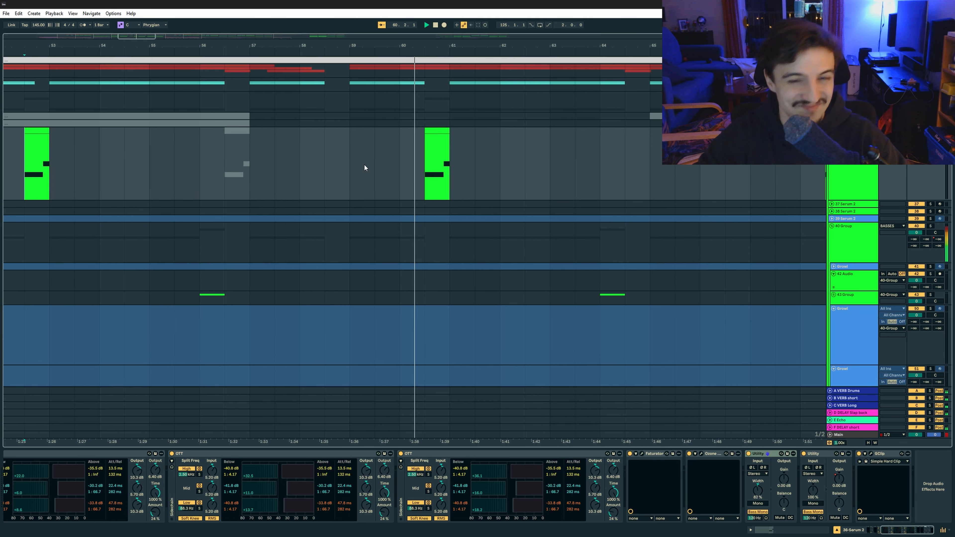
Show the whole arrangement and look over the bass clips from the first drop through Drop 2.
key("w")
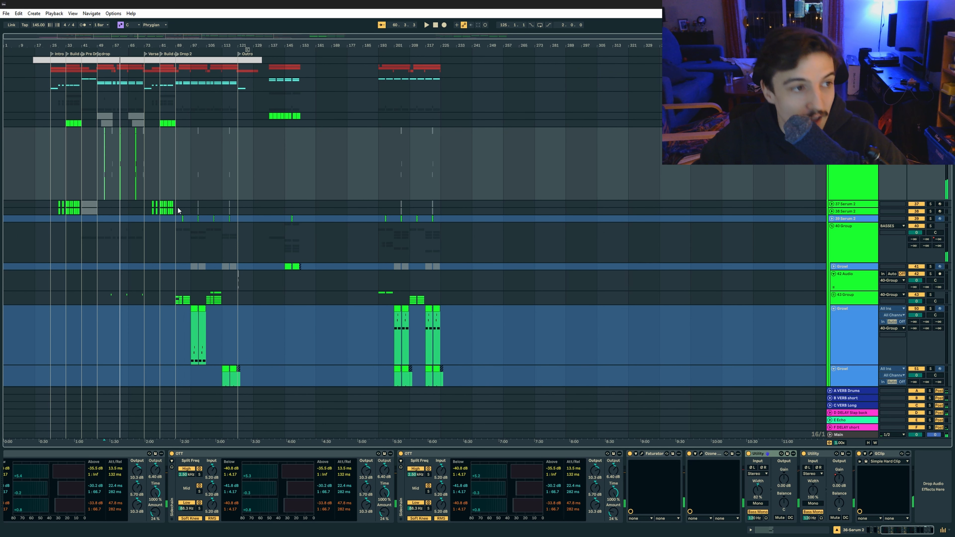
scroll(153, 156, "up", 6)
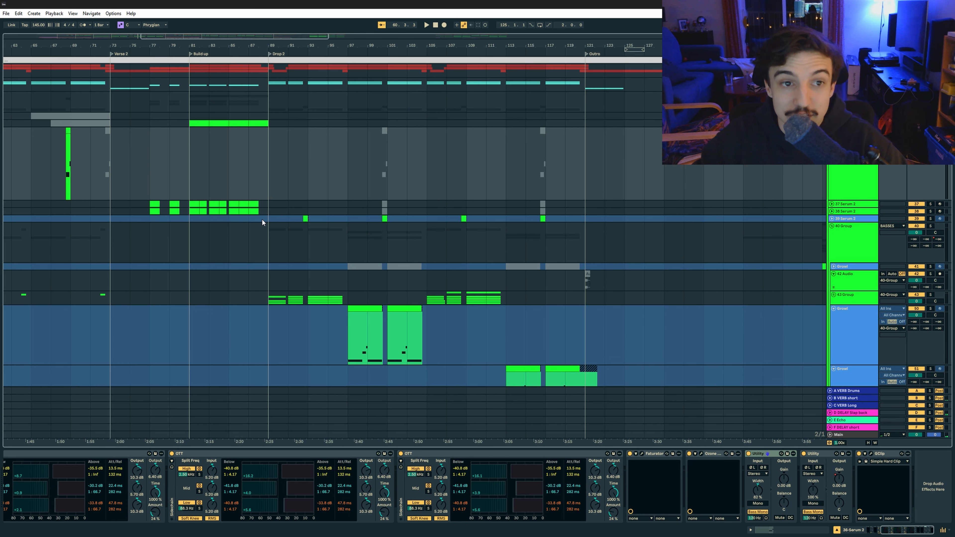
scroll(195, 189, "down", 4)
scroll(194, 189, "up", 5)
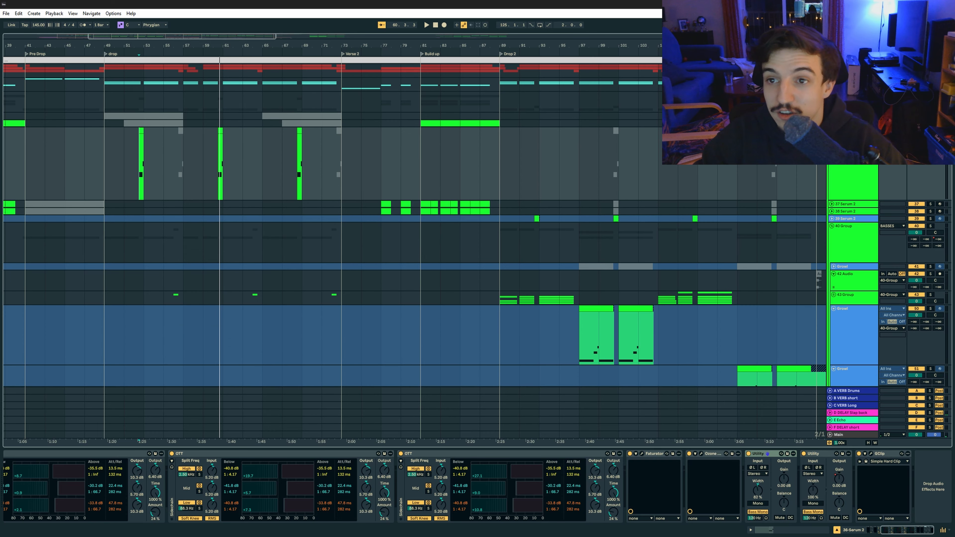
scroll(252, 248, "up", 10)
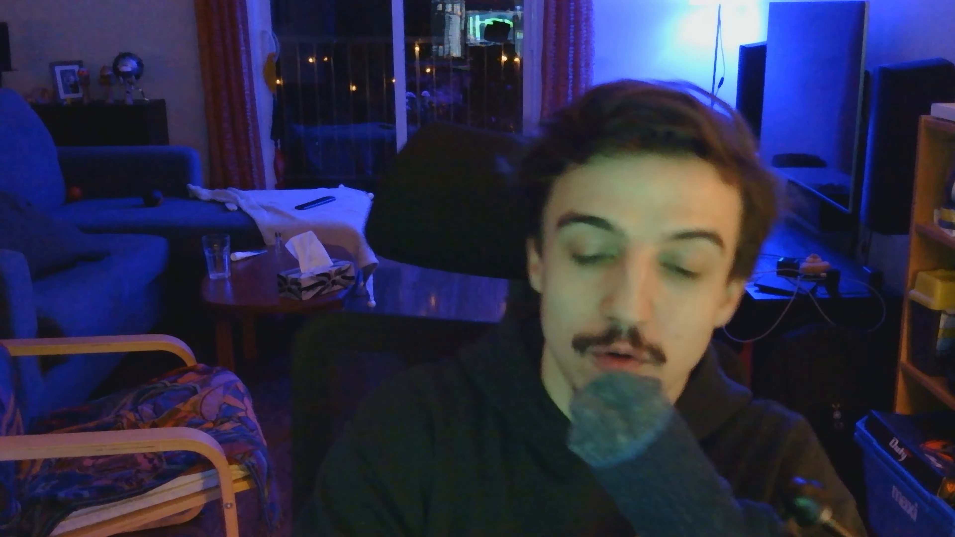